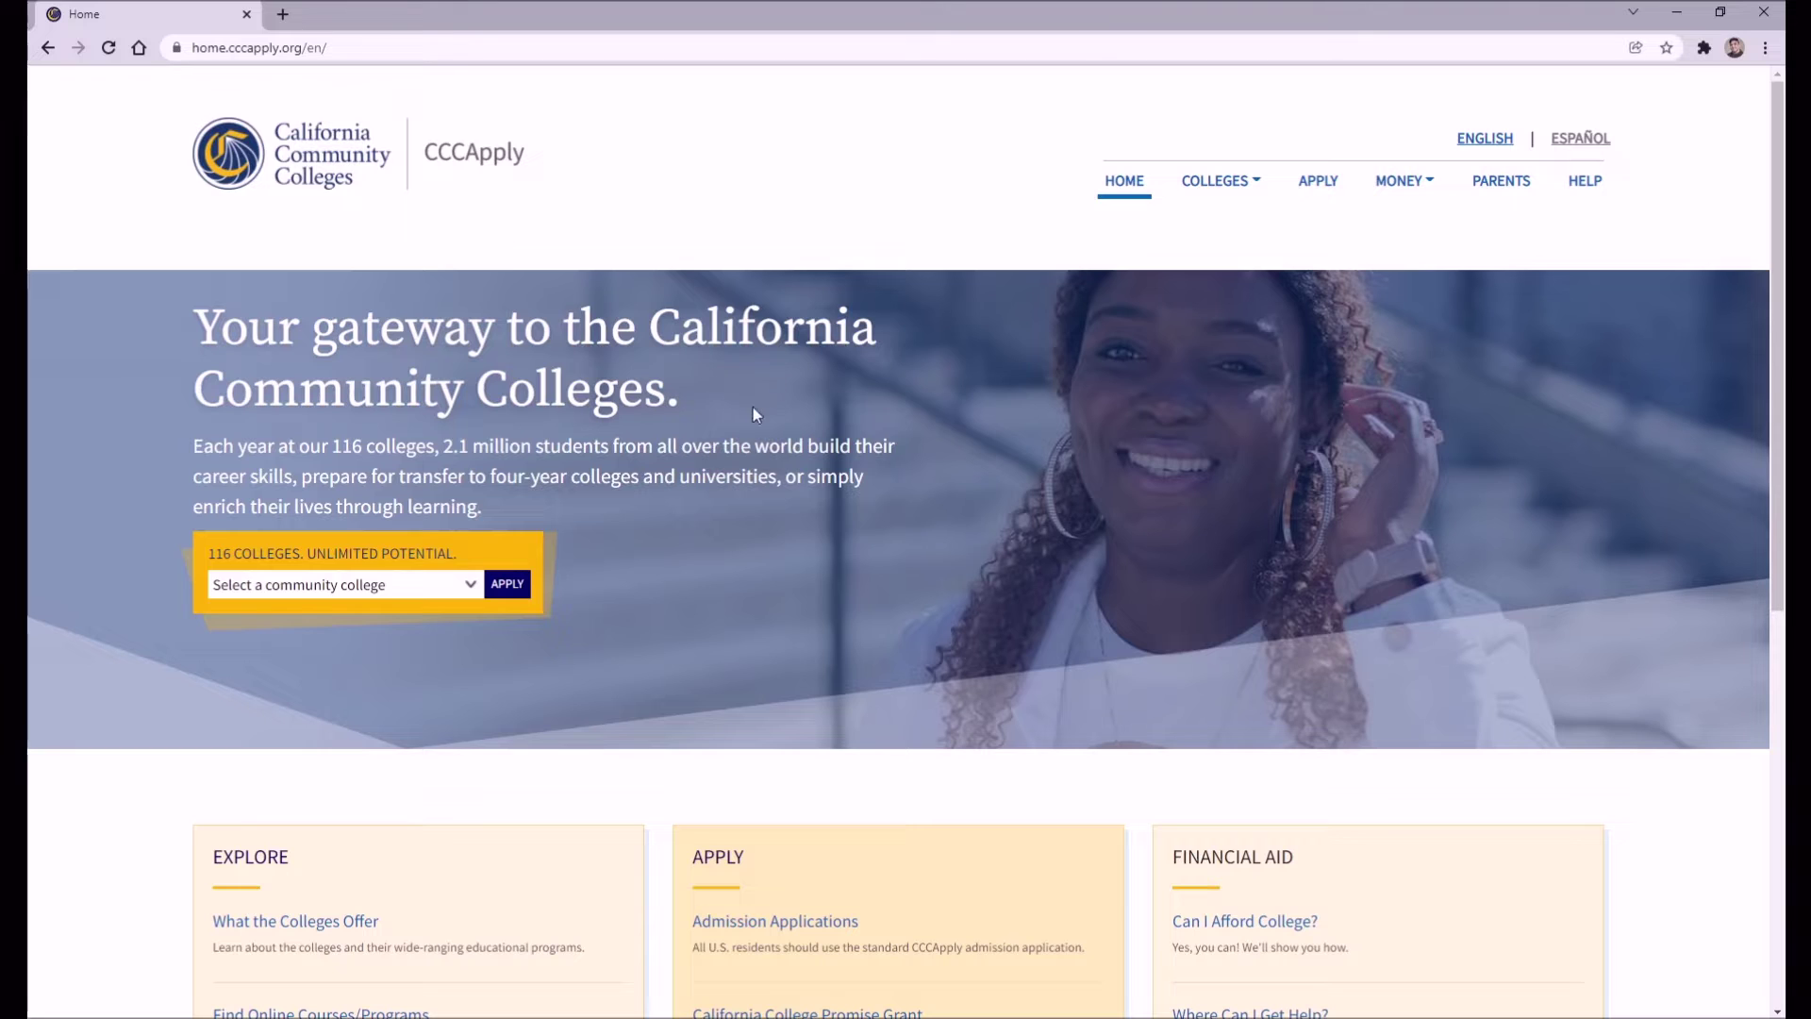
# Step: Search for Chabot College in the community college box and apply to it
pyautogui.click(439, 591)
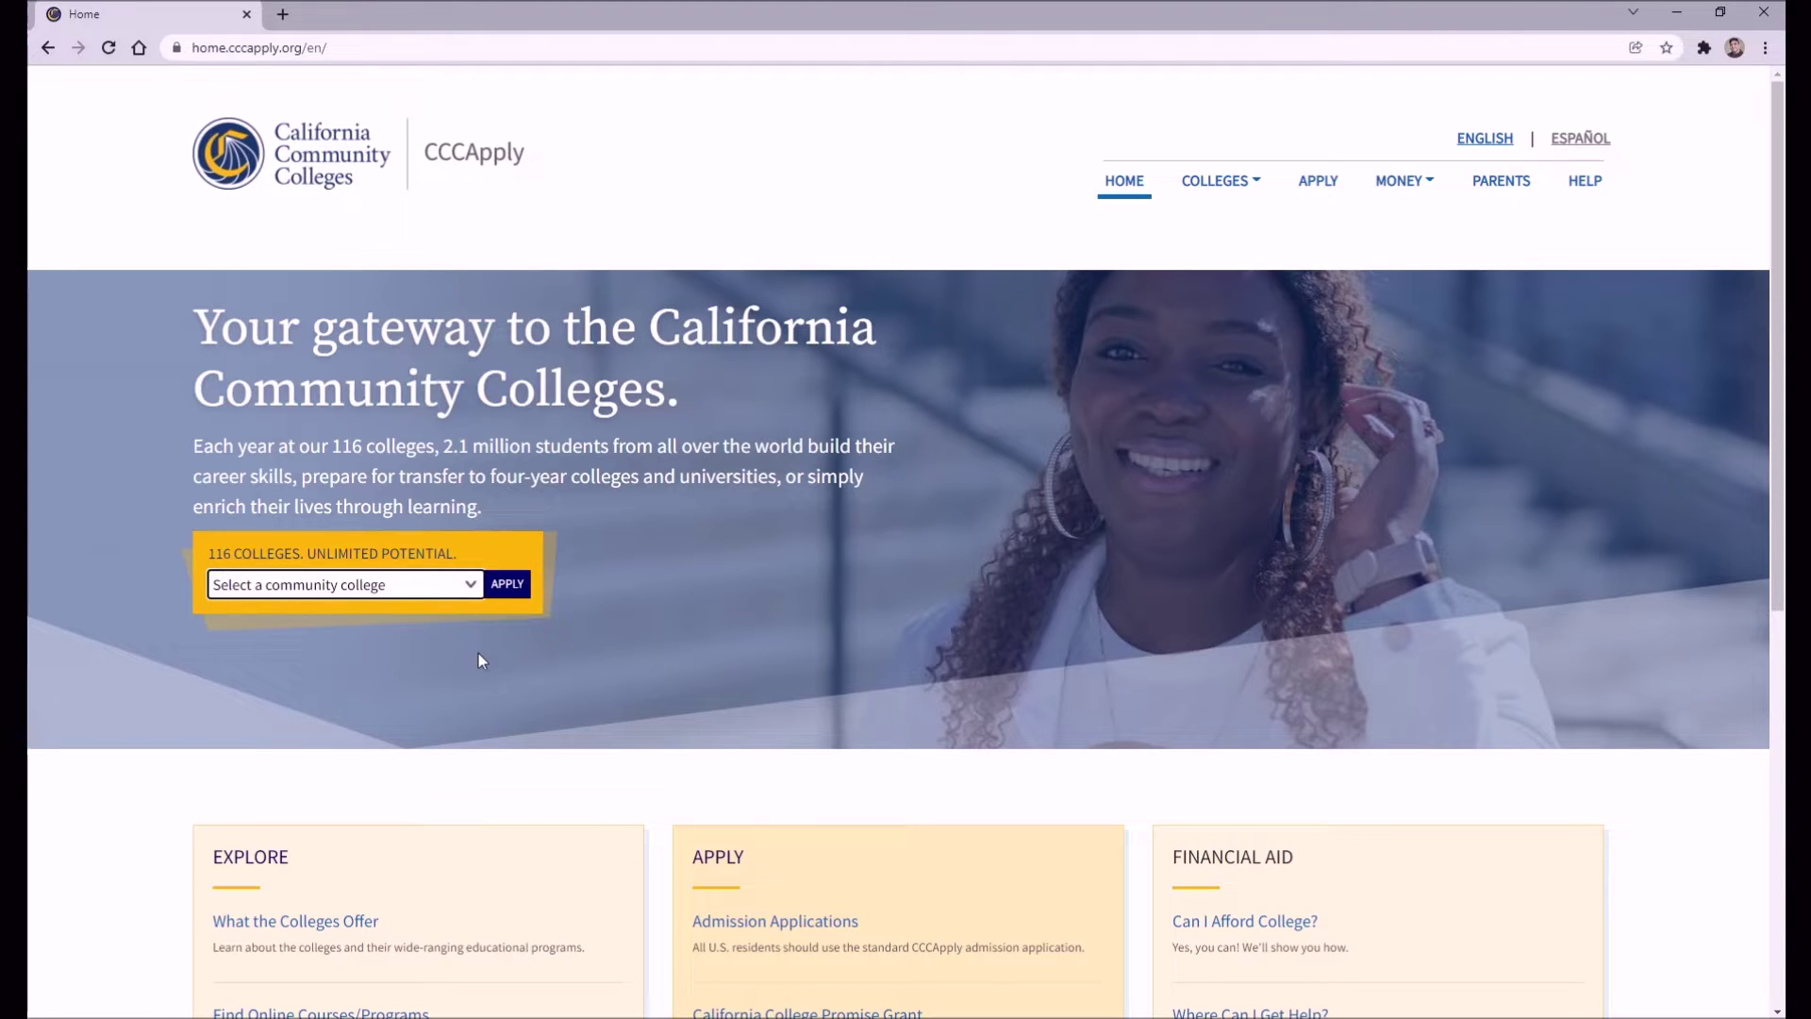
pyautogui.write('chabot')
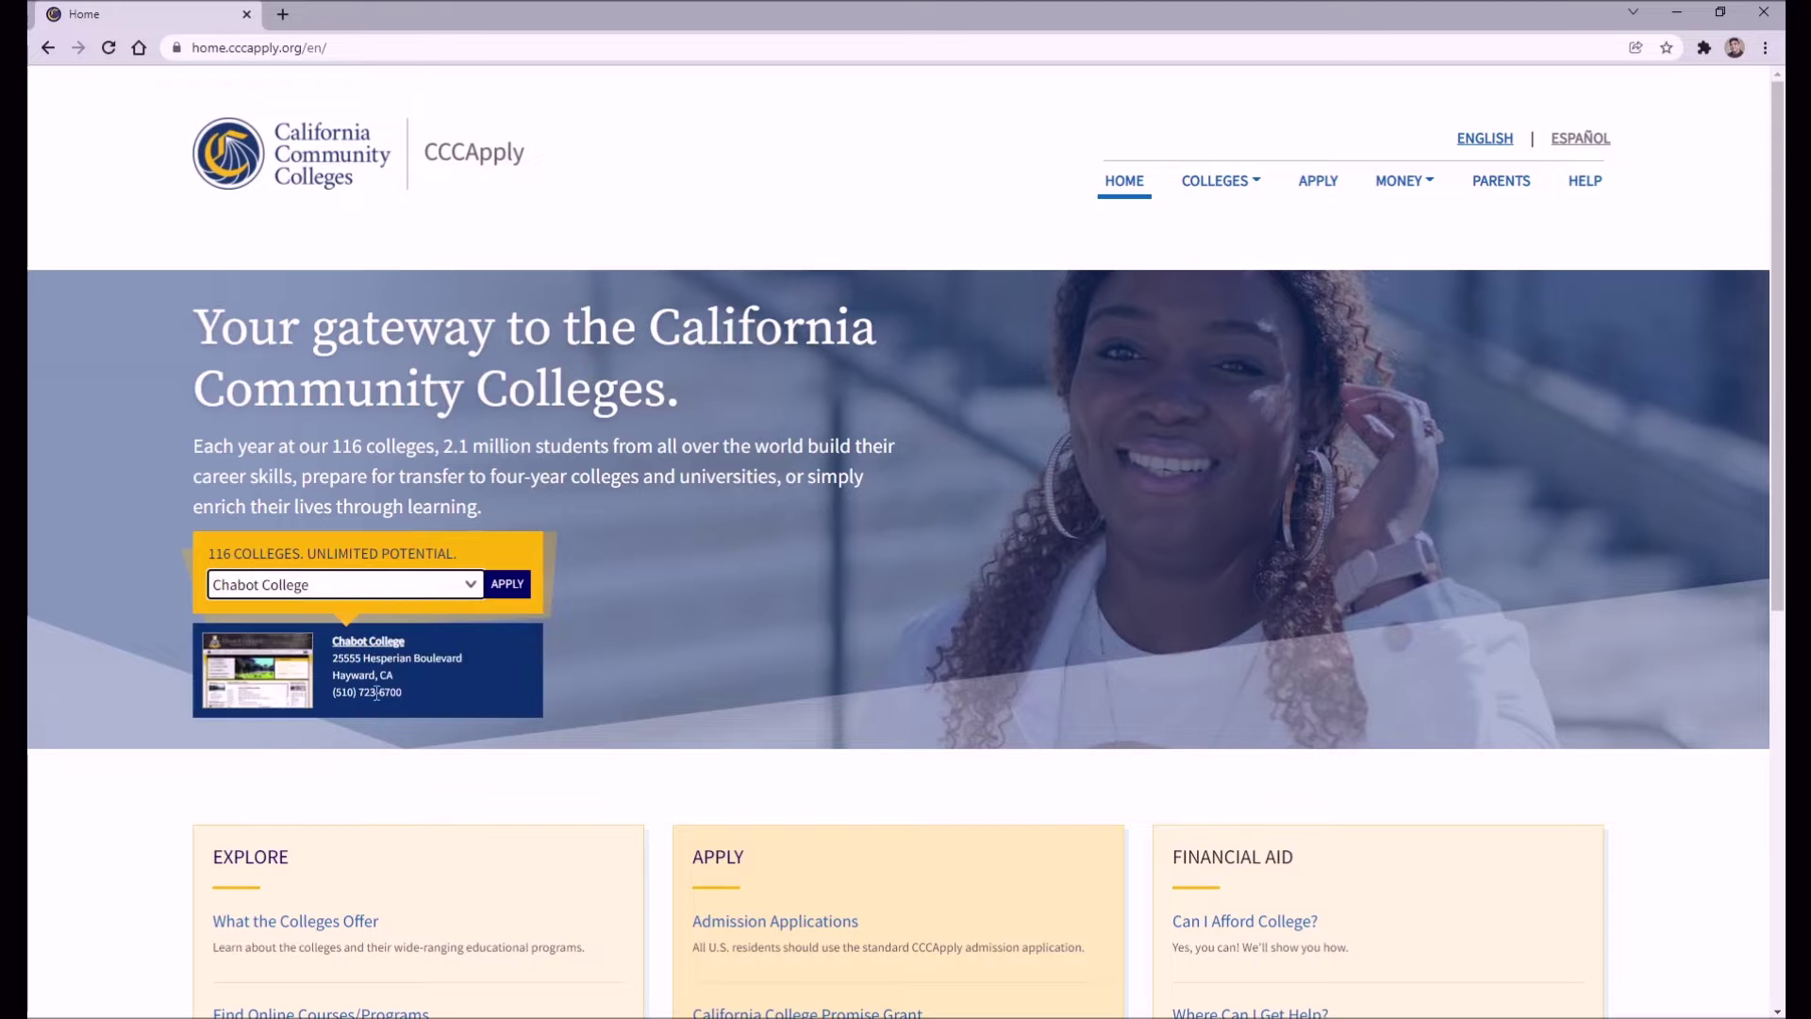
pyautogui.click(502, 586)
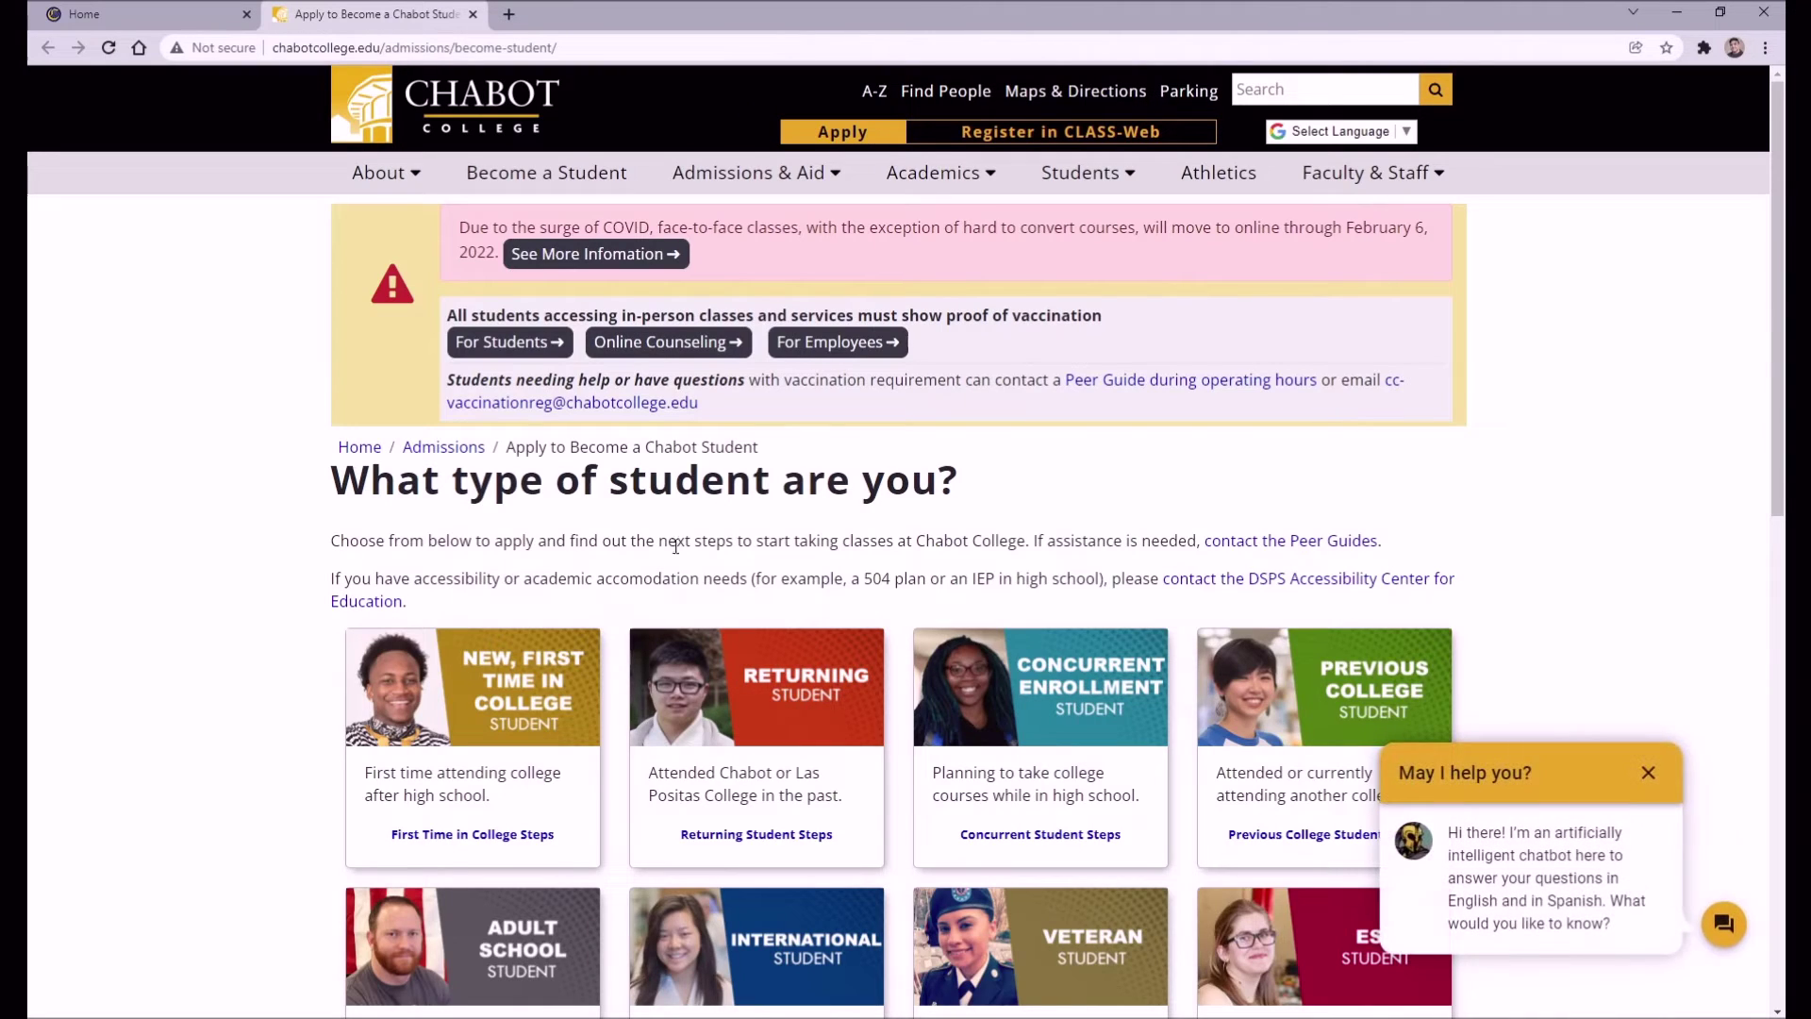
# Step: View the New, First Time in College steps and follow STEP 1's 'Apply at CCCApply' link
pyautogui.click(483, 696)
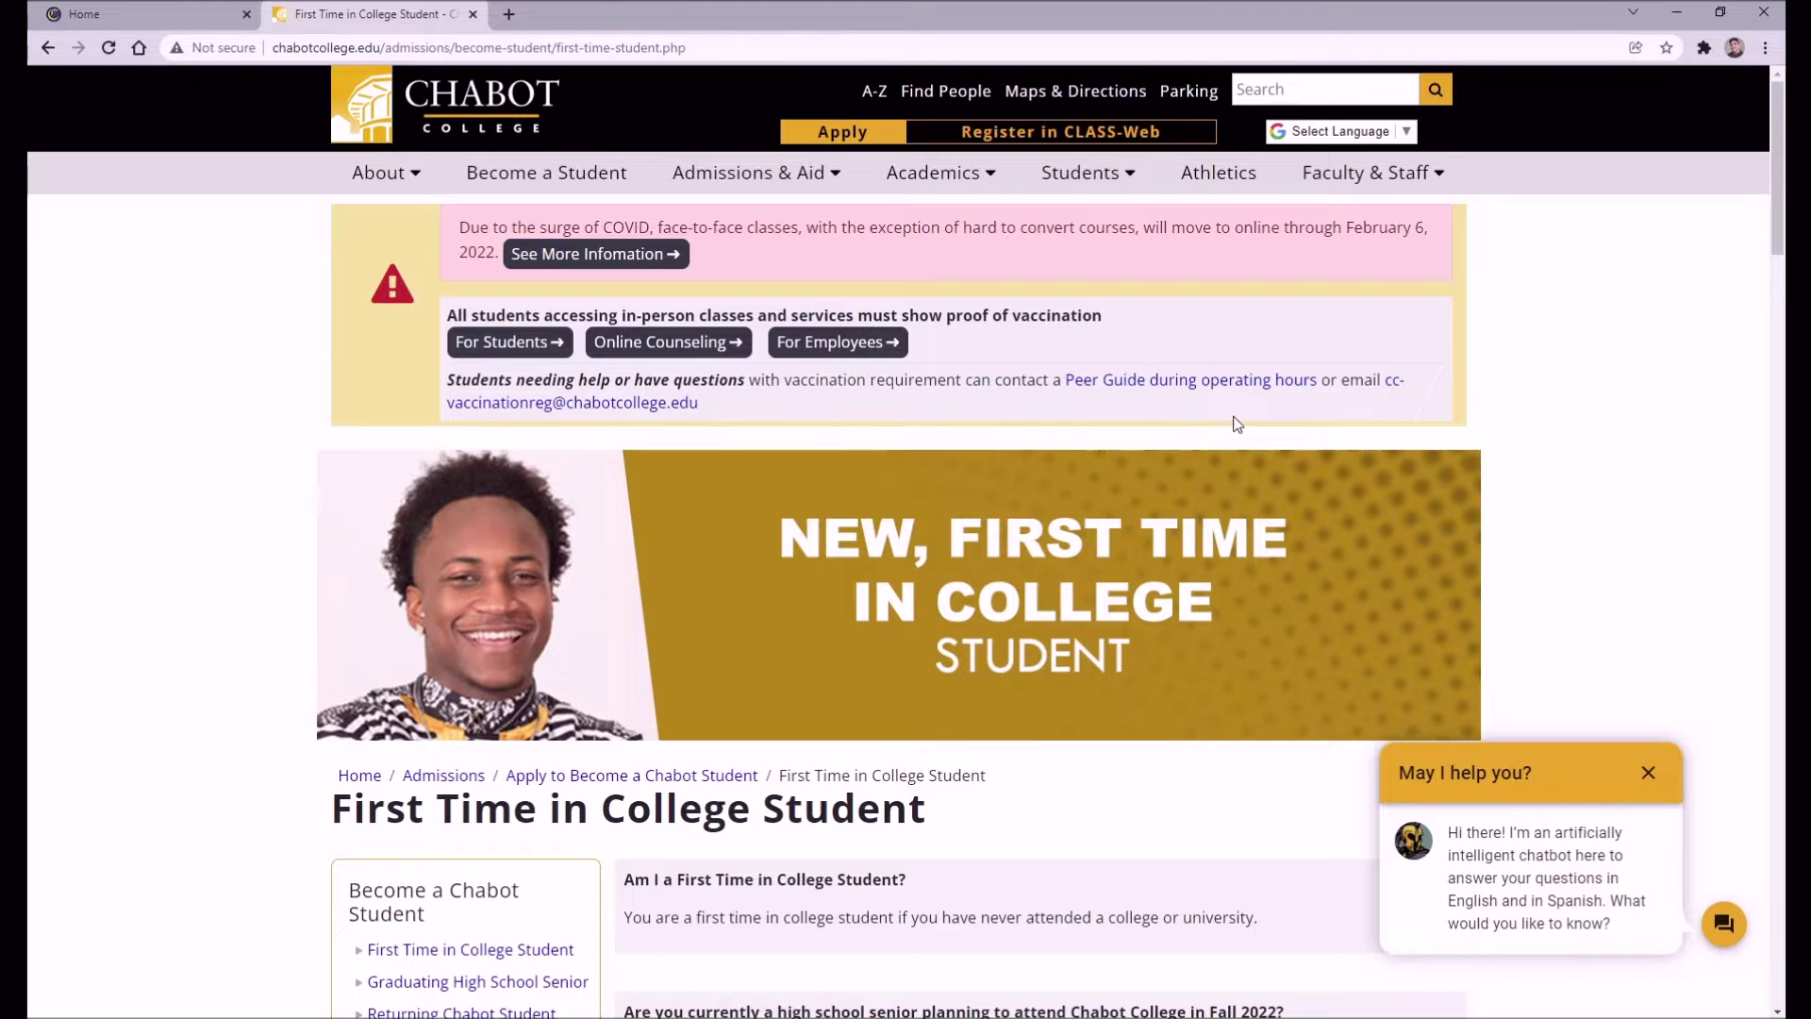
pyautogui.scroll(-3, 1235, 419)
pyautogui.scroll(-2, 1245, 429)
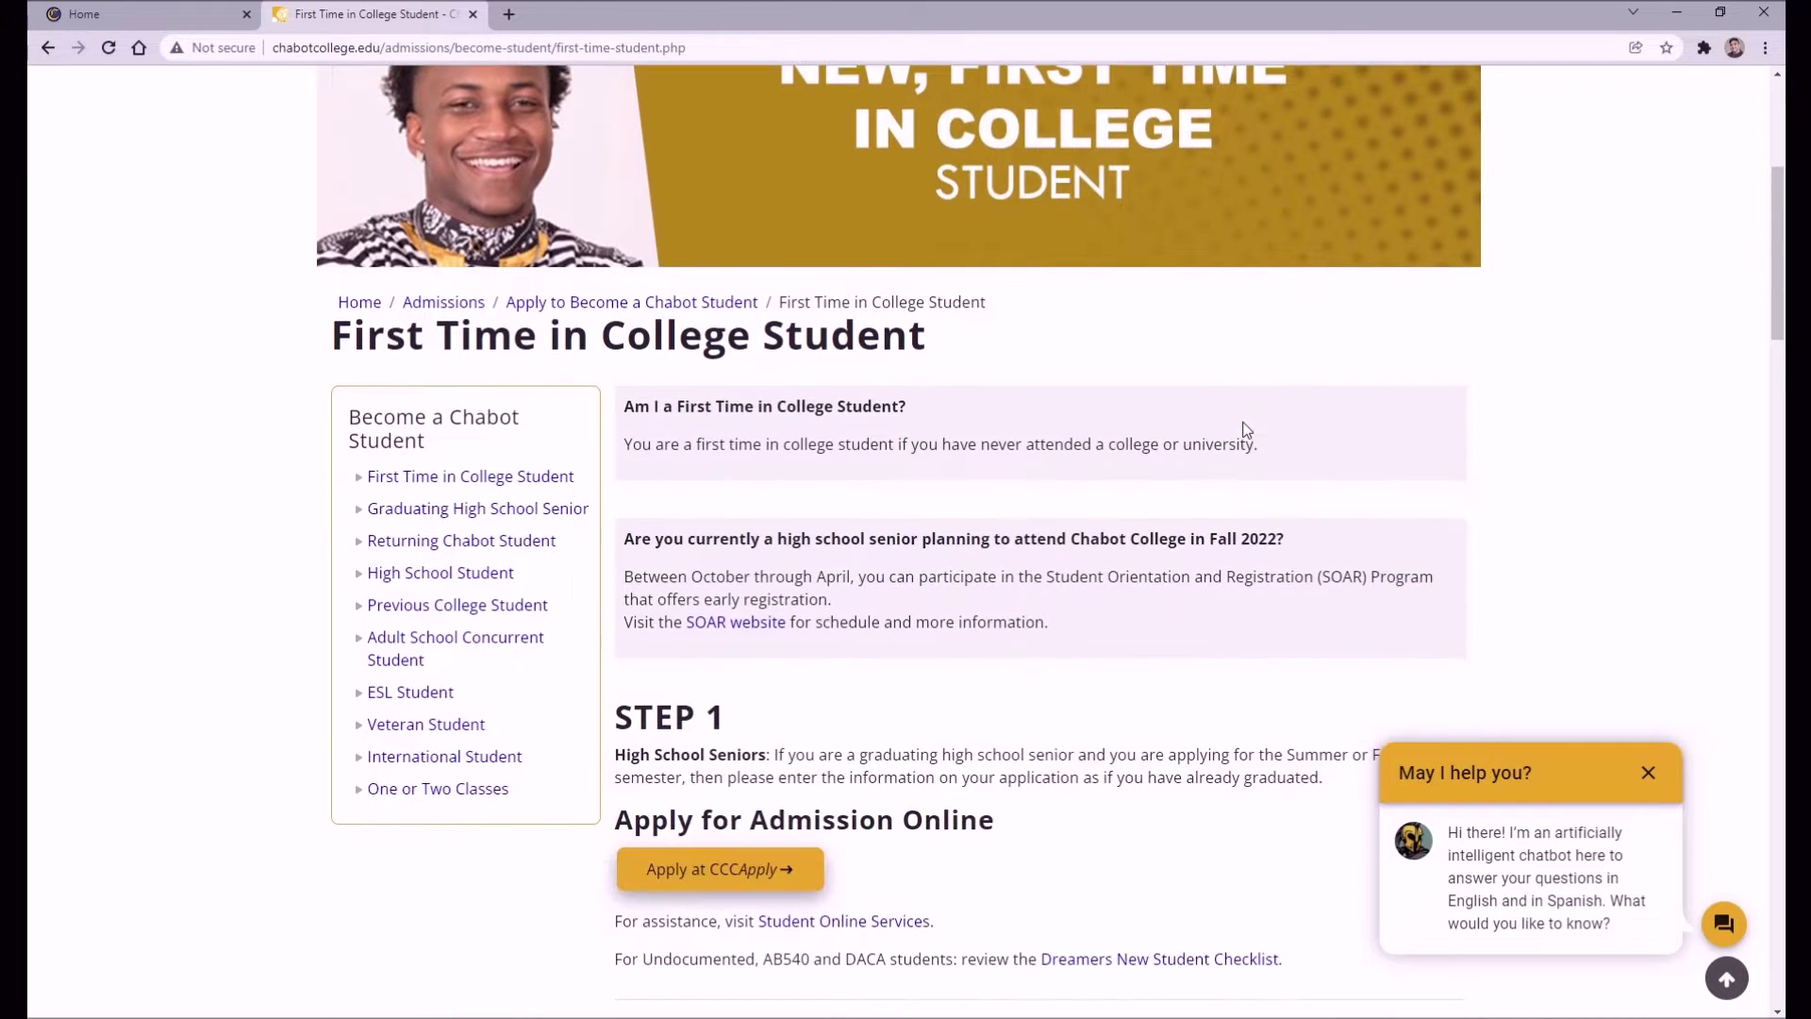
pyautogui.scroll(-2, 1250, 425)
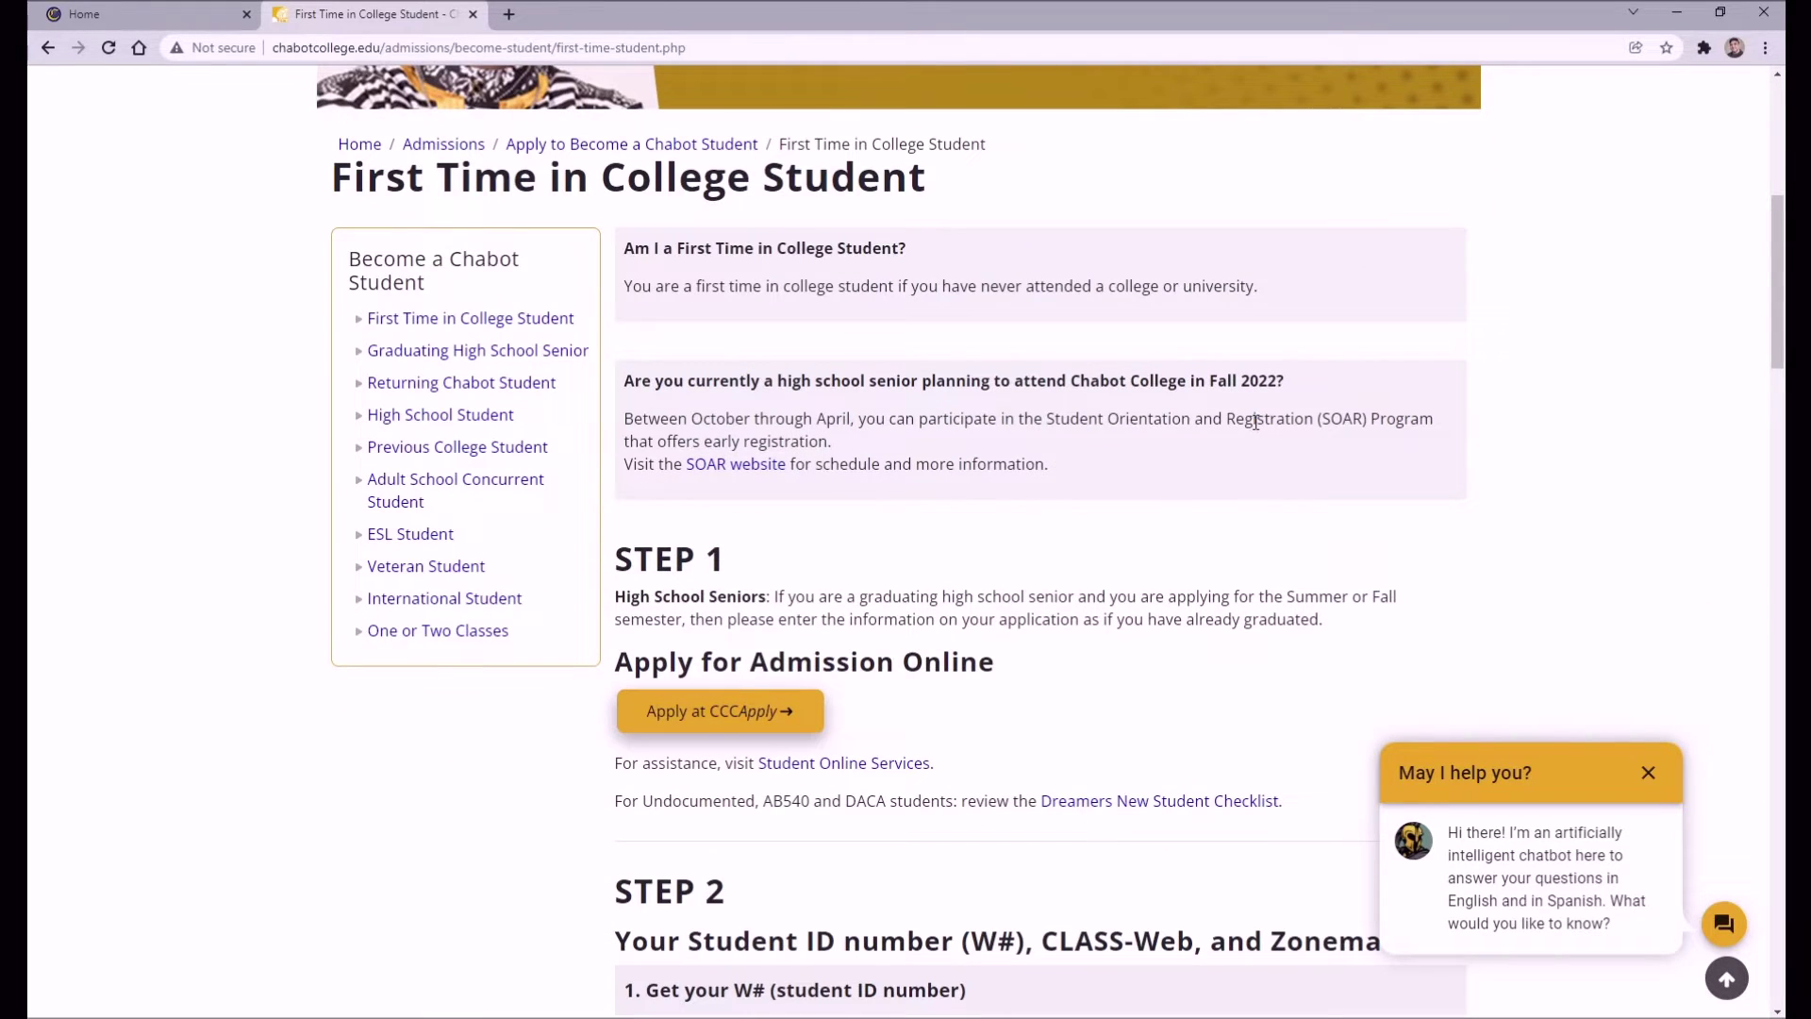
pyautogui.click(765, 721)
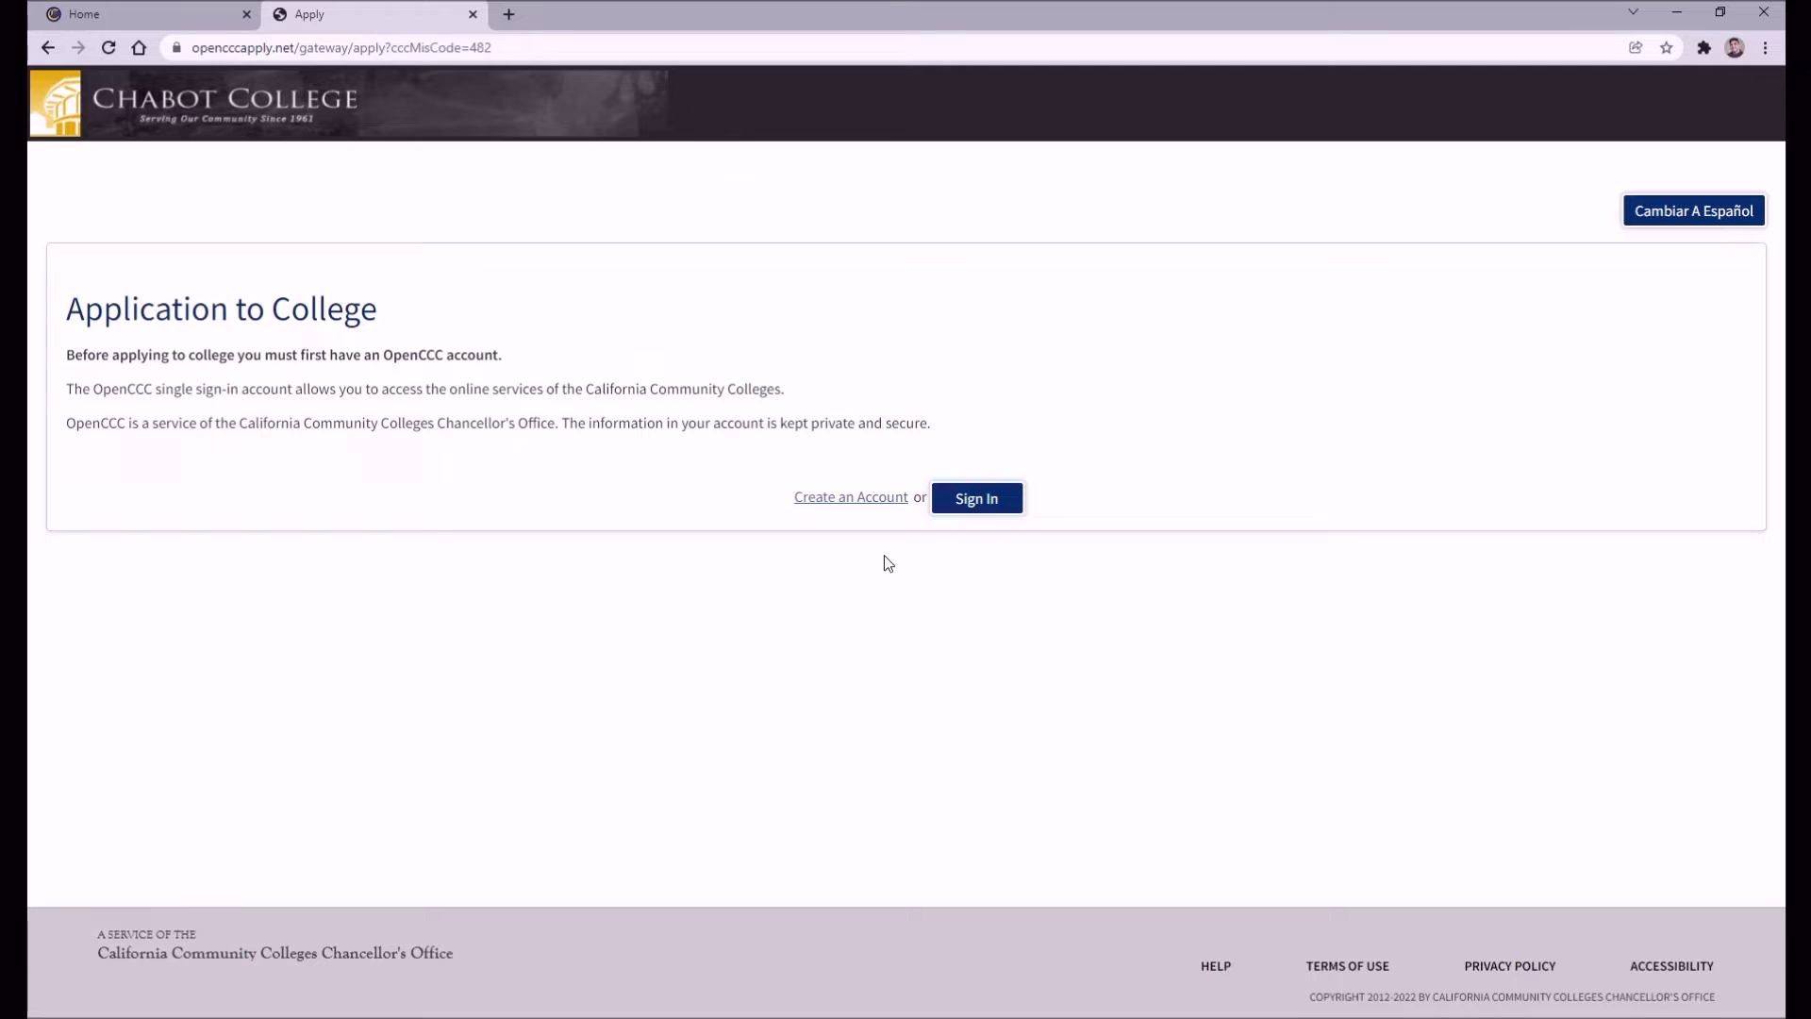
# Step: Start a new OpenCCC account, answer that there is no Social Security number, and tick the exception box
pyautogui.click(844, 510)
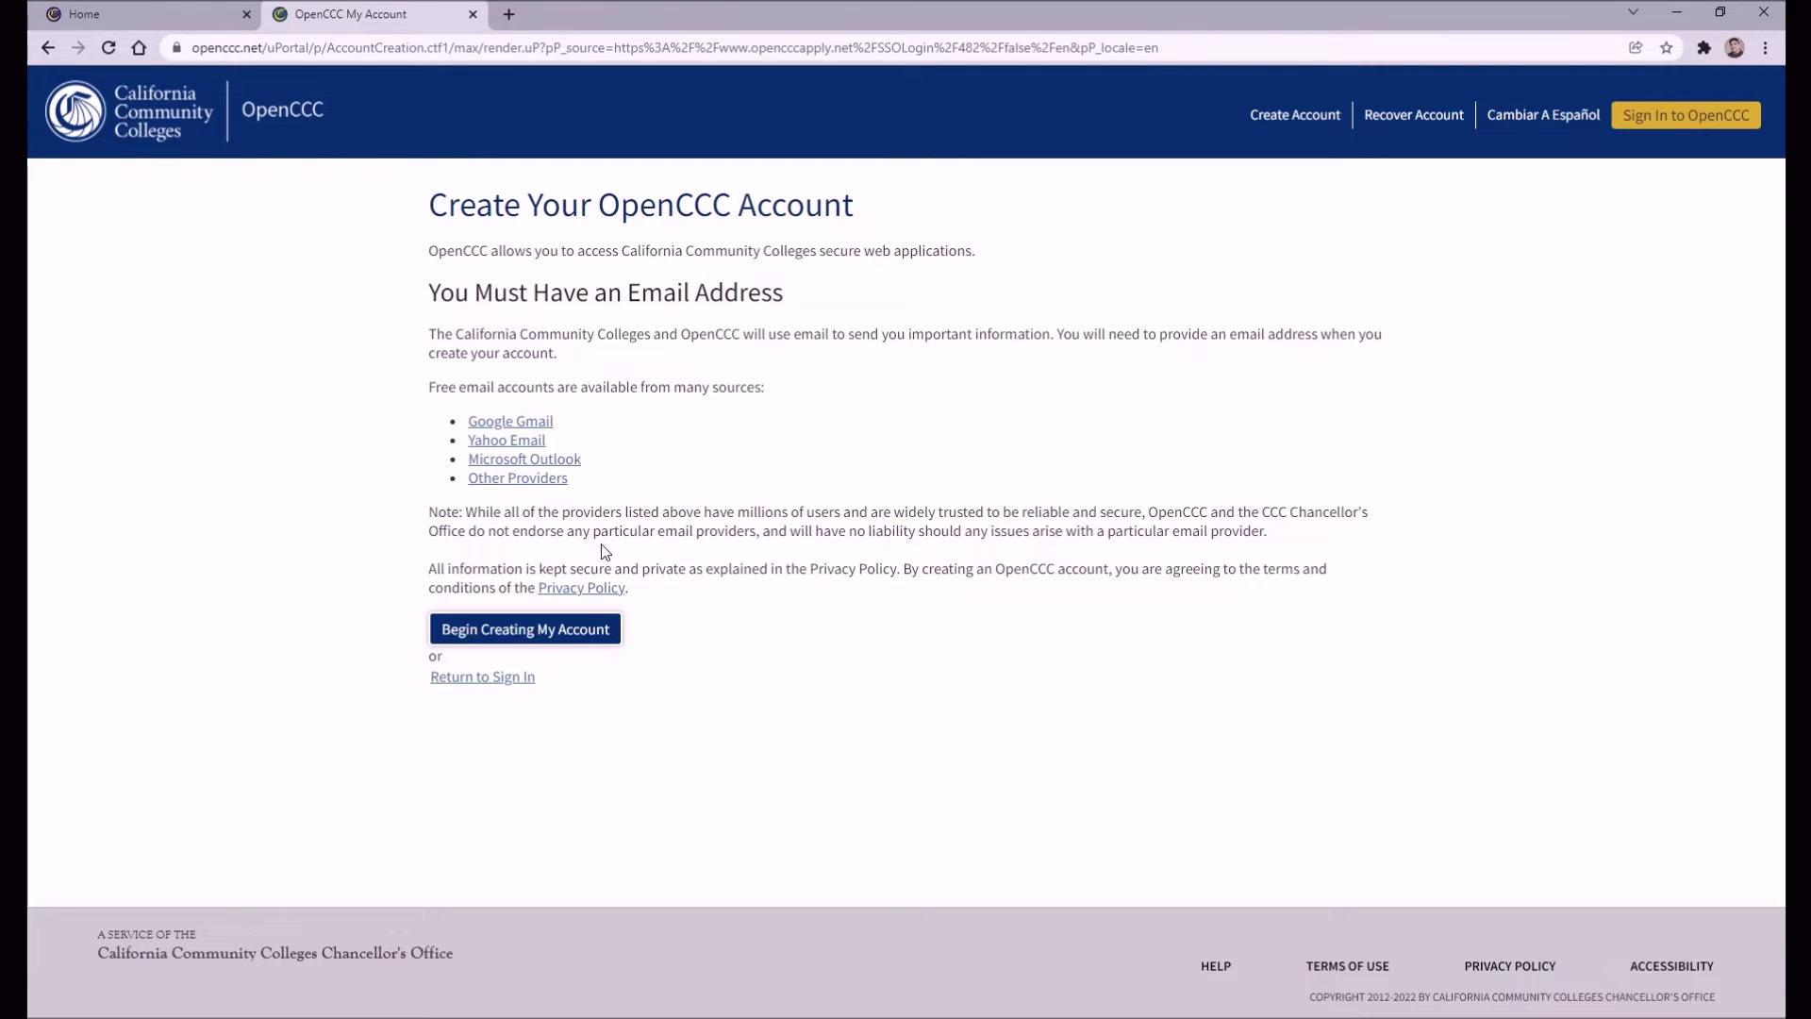
pyautogui.click(531, 636)
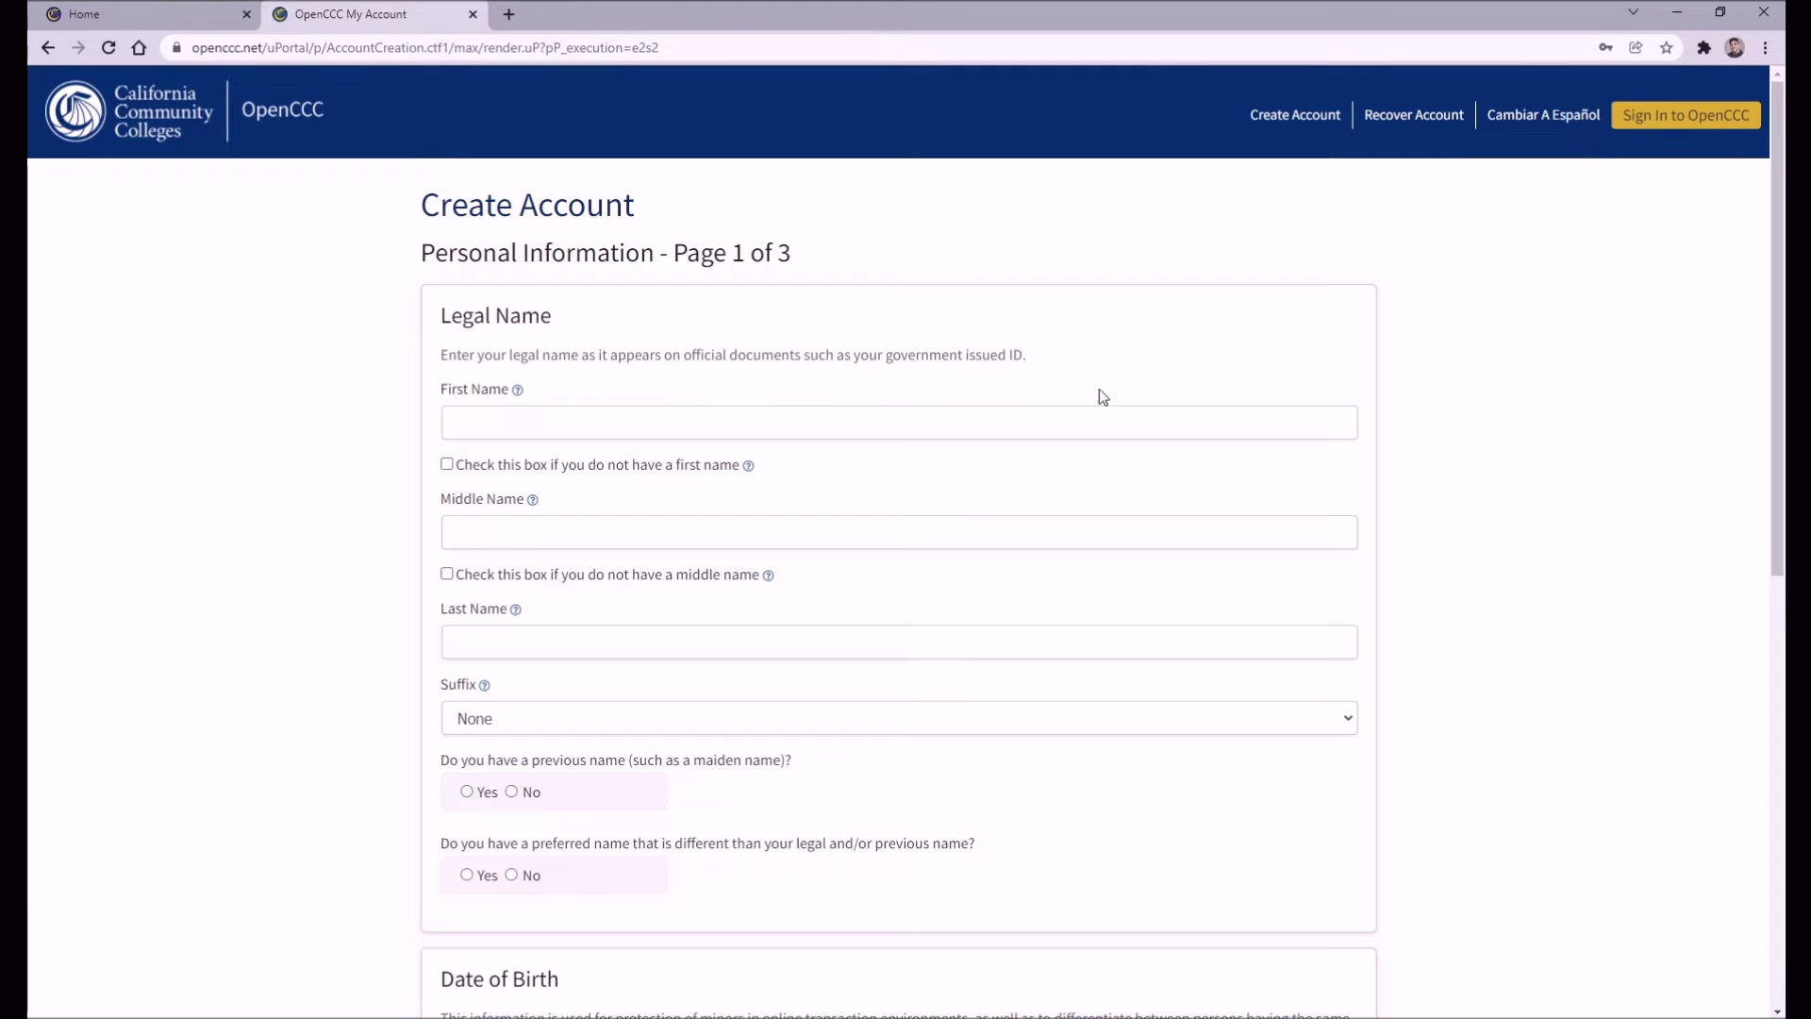
pyautogui.moveTo(1776, 271); pyautogui.dragTo(1767, 337)
pyautogui.scroll(-5, 1754, 377)
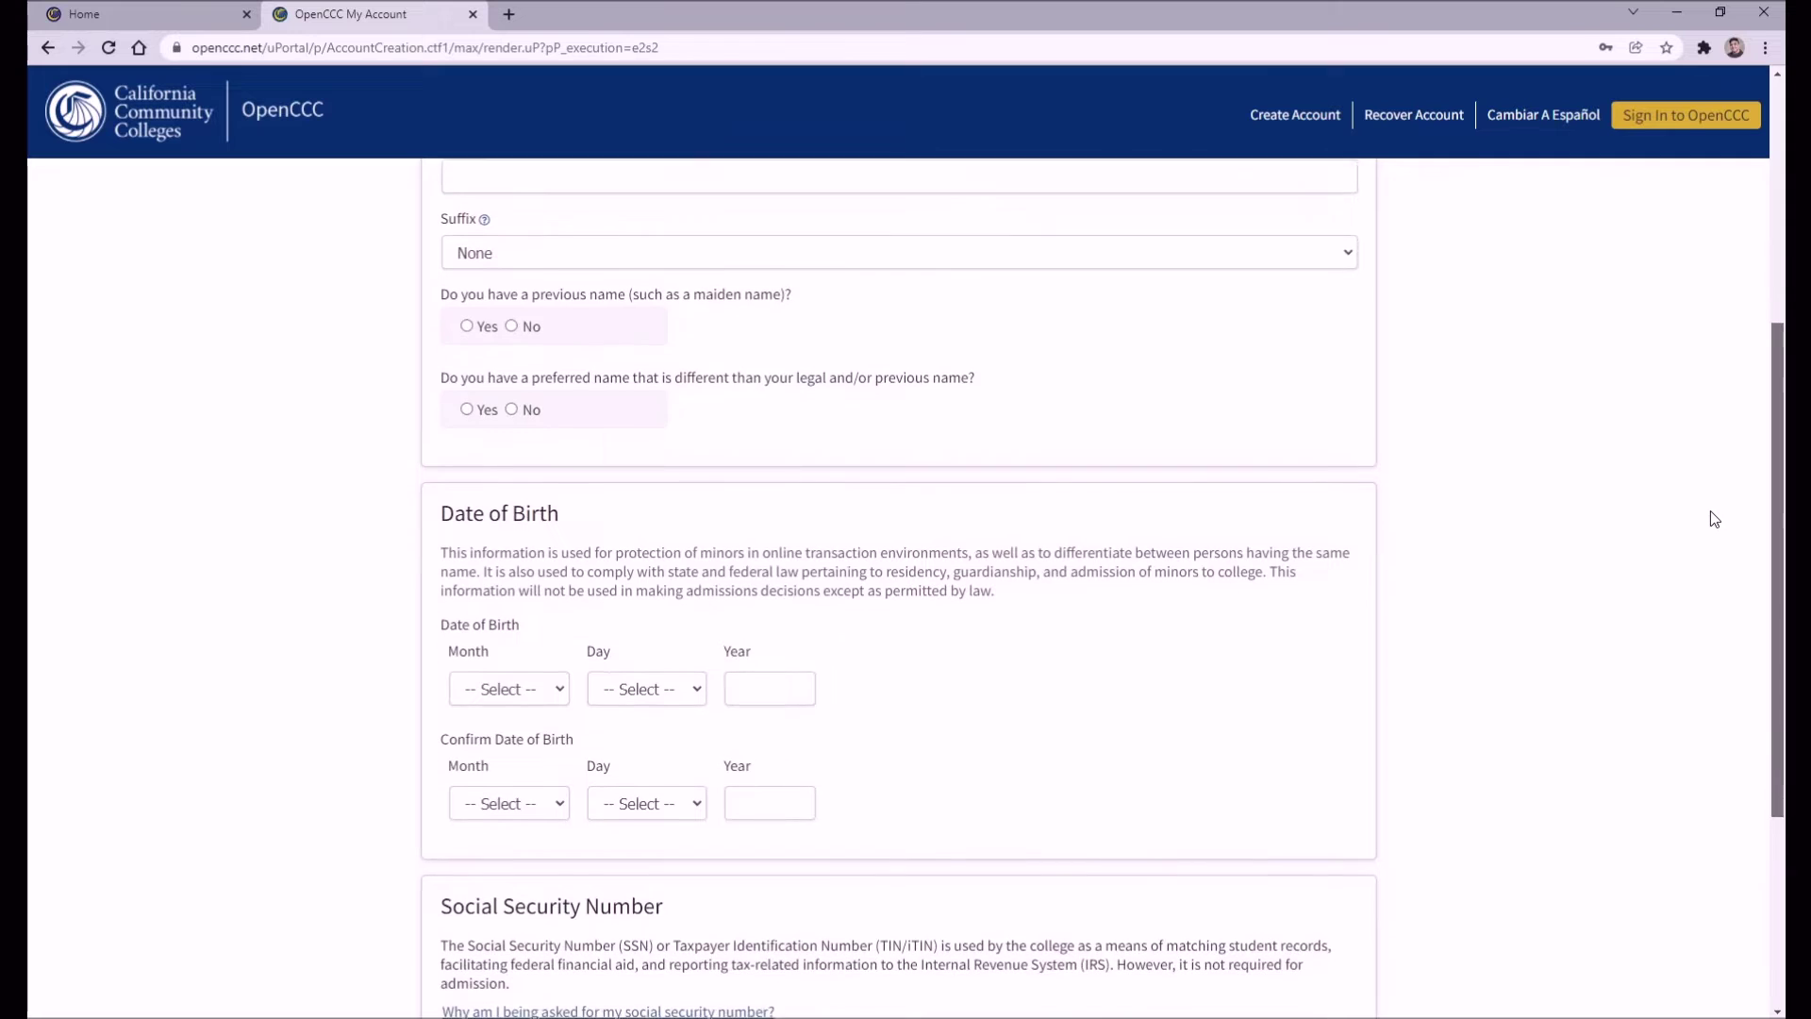
pyautogui.scroll(-3, 1705, 575)
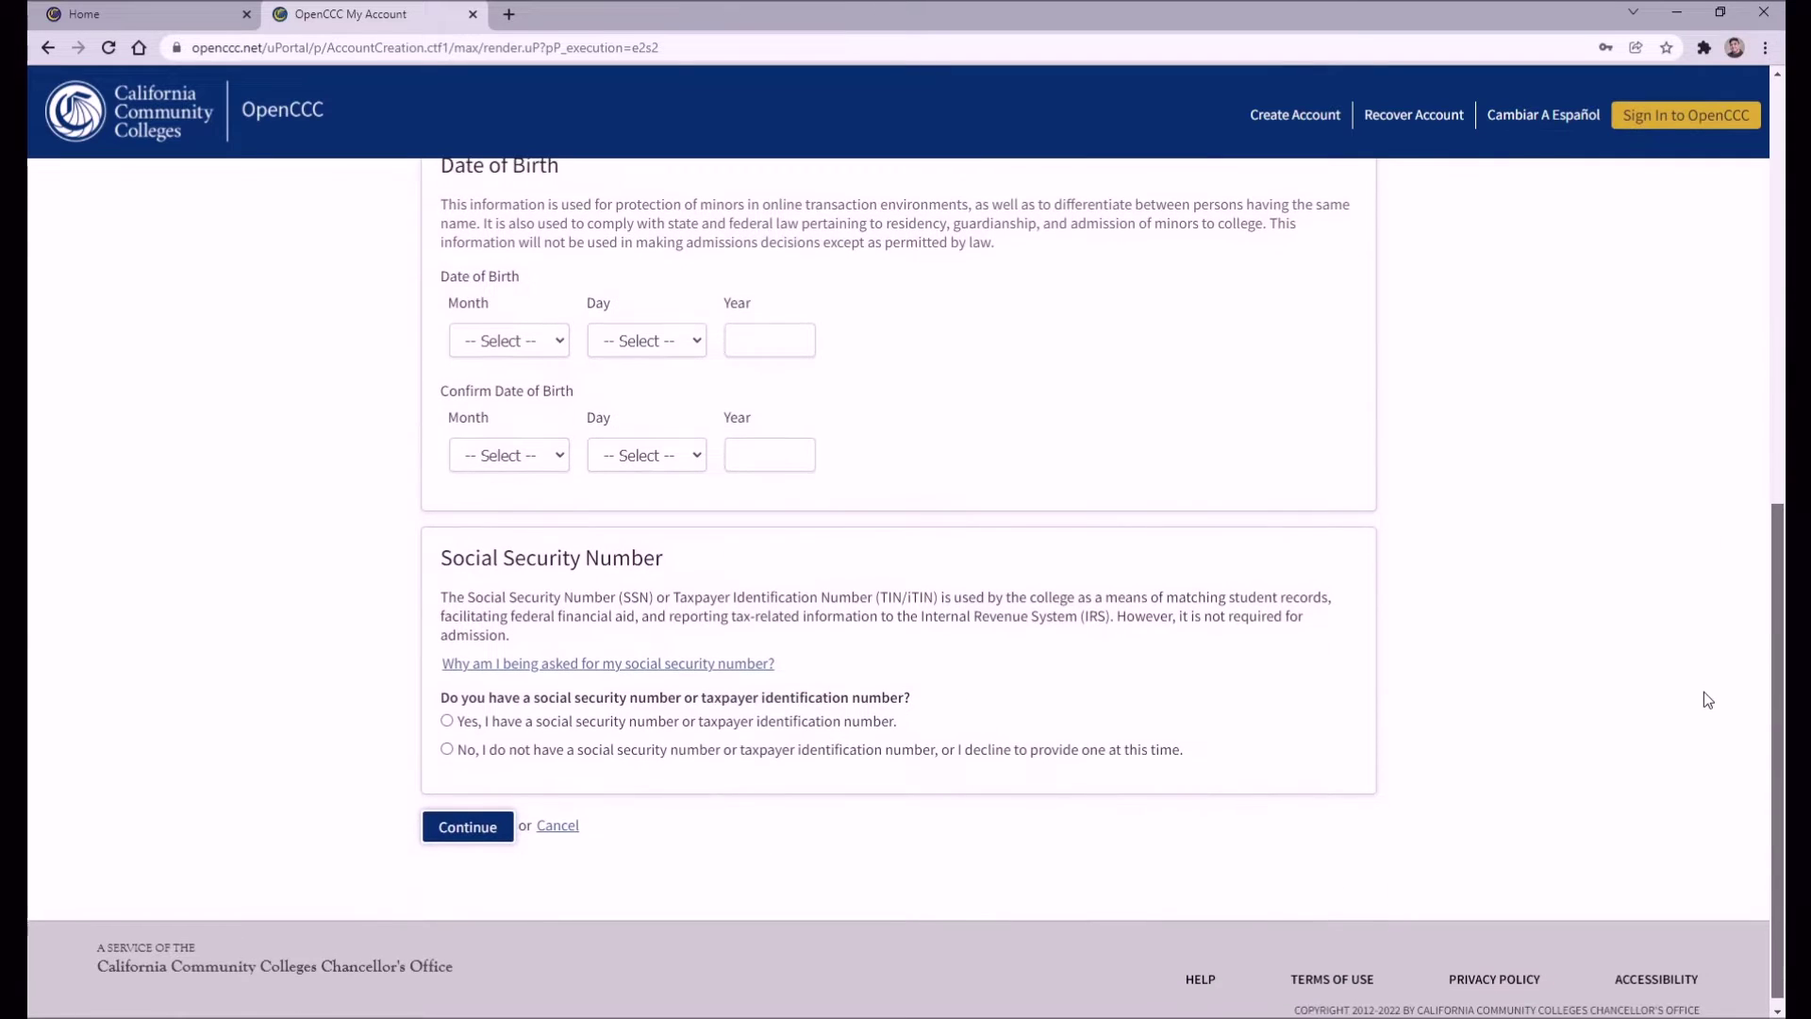
pyautogui.click(447, 751)
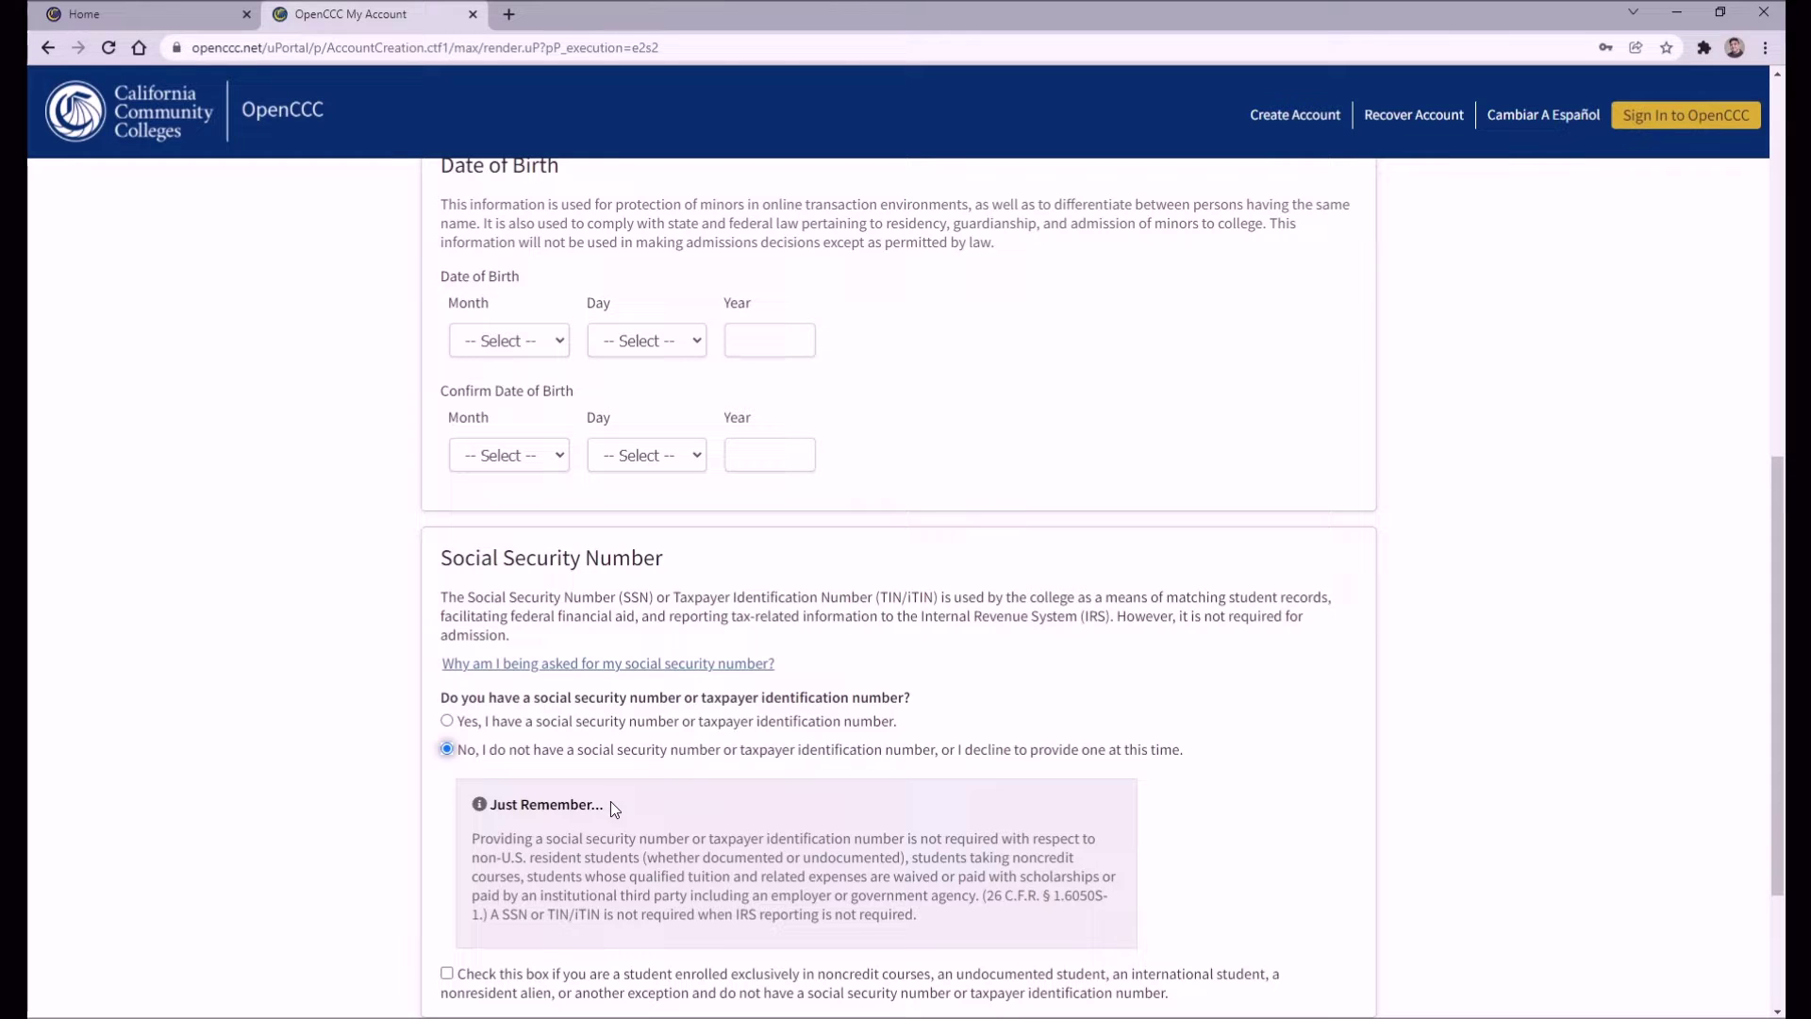
pyautogui.scroll(-3, 613, 801)
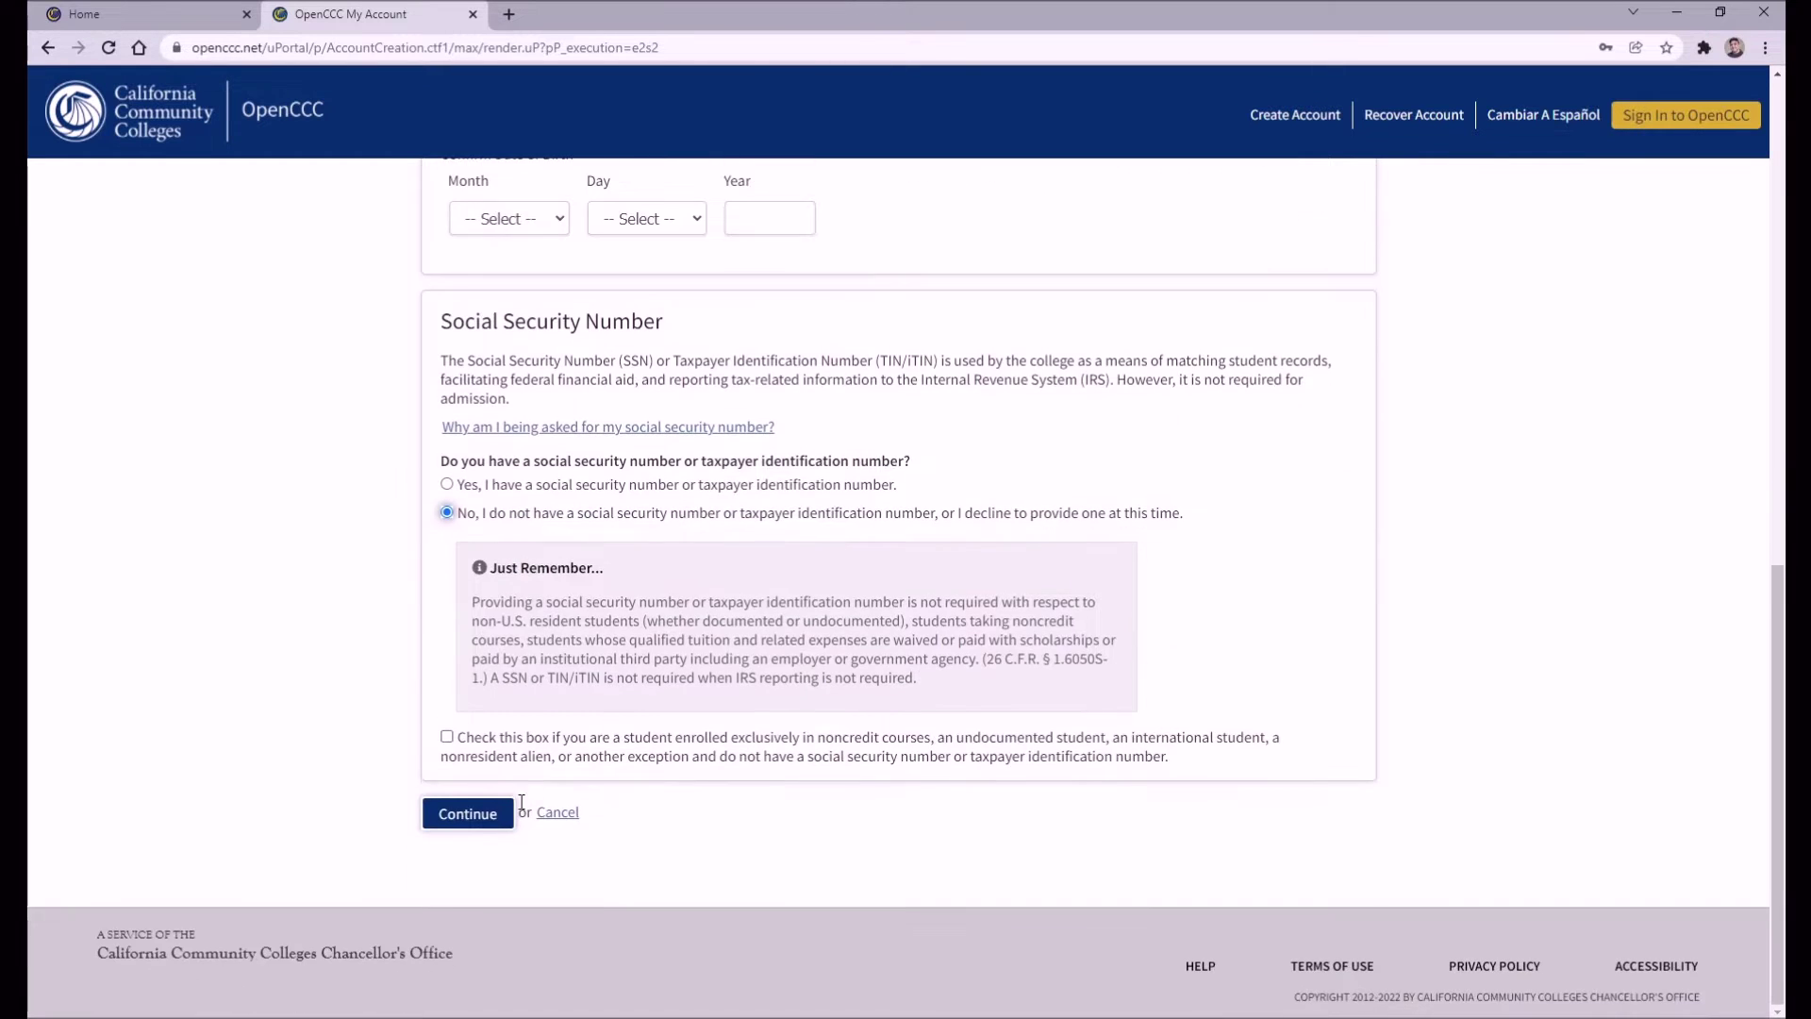
pyautogui.click(447, 737)
# Step: Clear the no-SSN exception box, then confirm and undo the outside-the-United-States address option
pyautogui.click(447, 738)
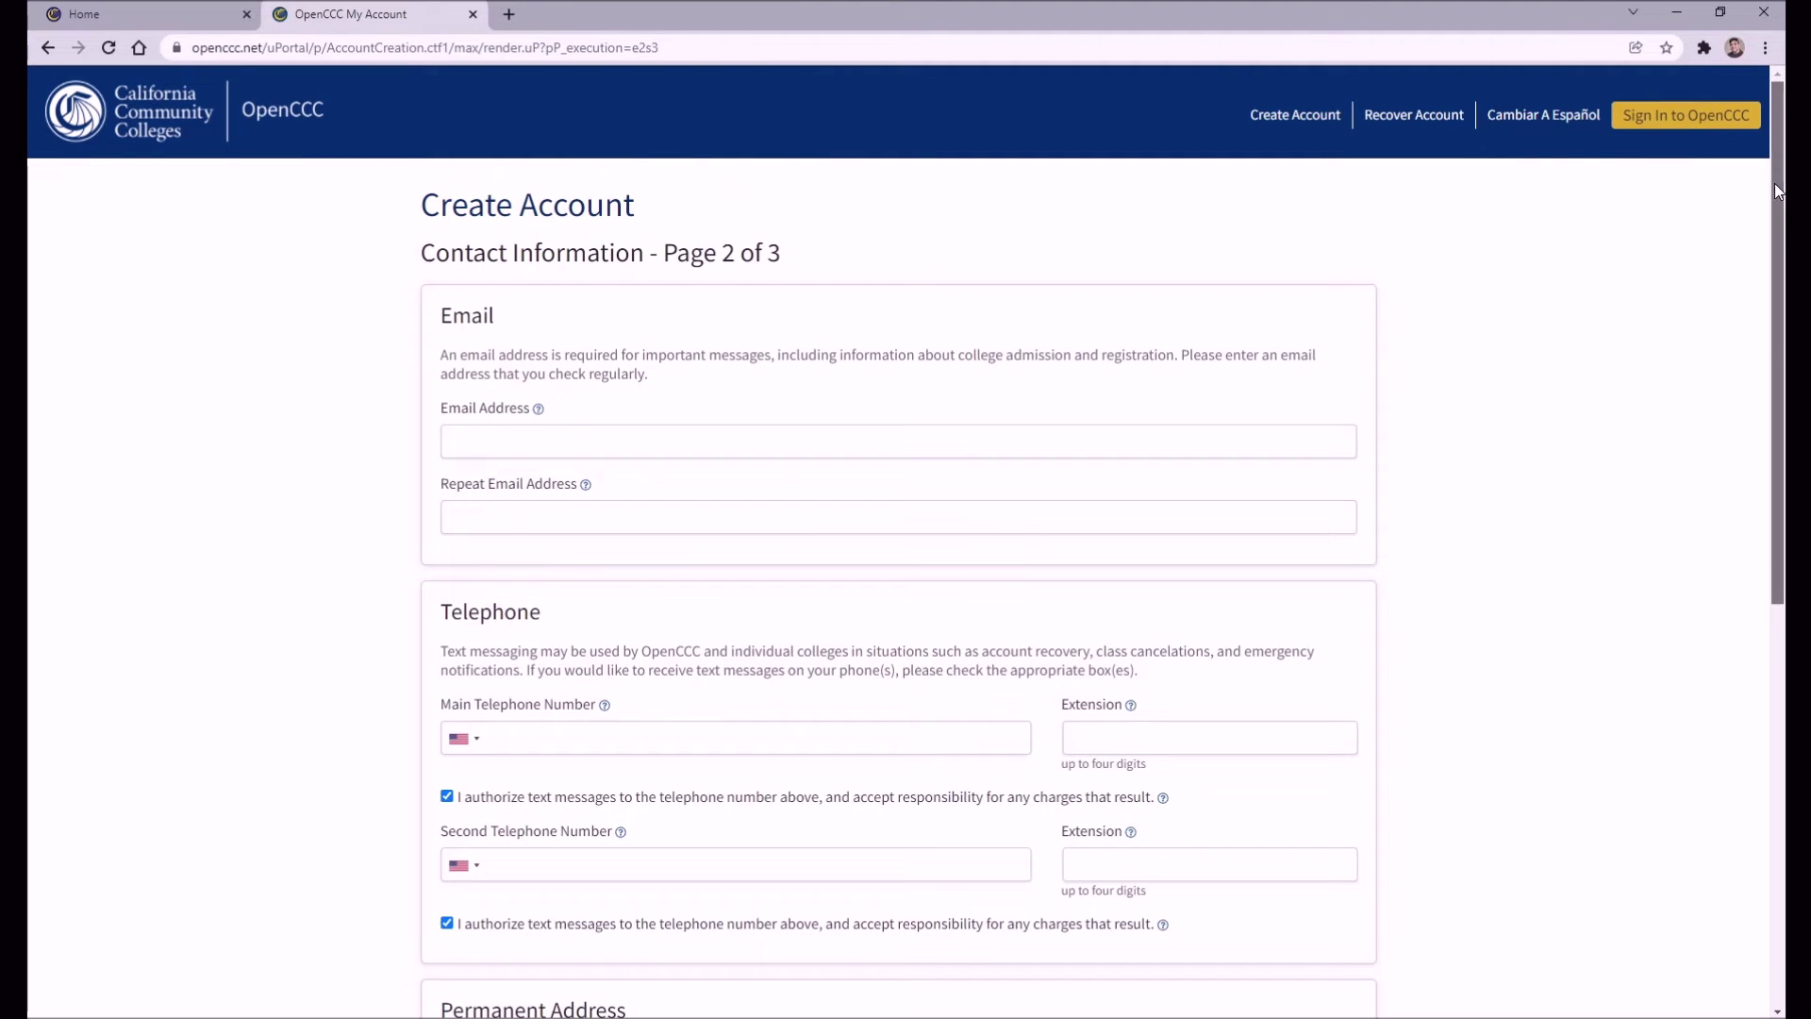
pyautogui.moveTo(1774, 183); pyautogui.dragTo(1724, 534)
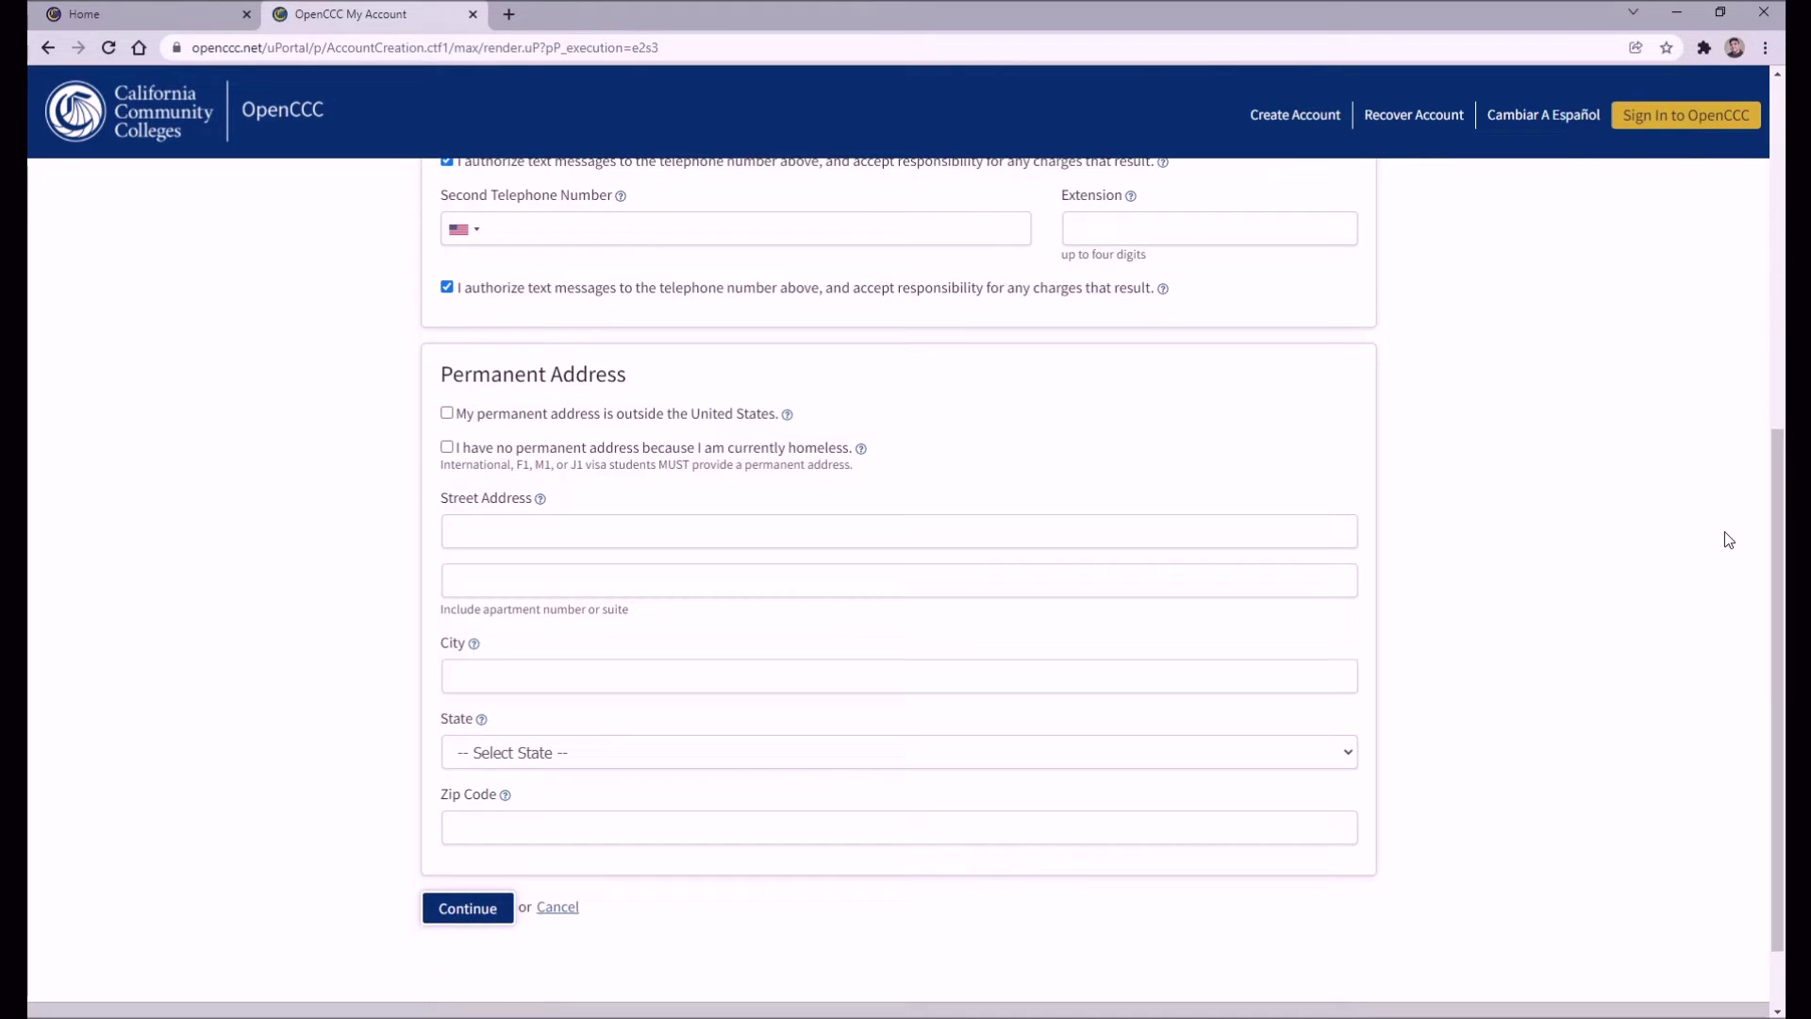
pyautogui.click(446, 413)
pyautogui.click(1572, 216)
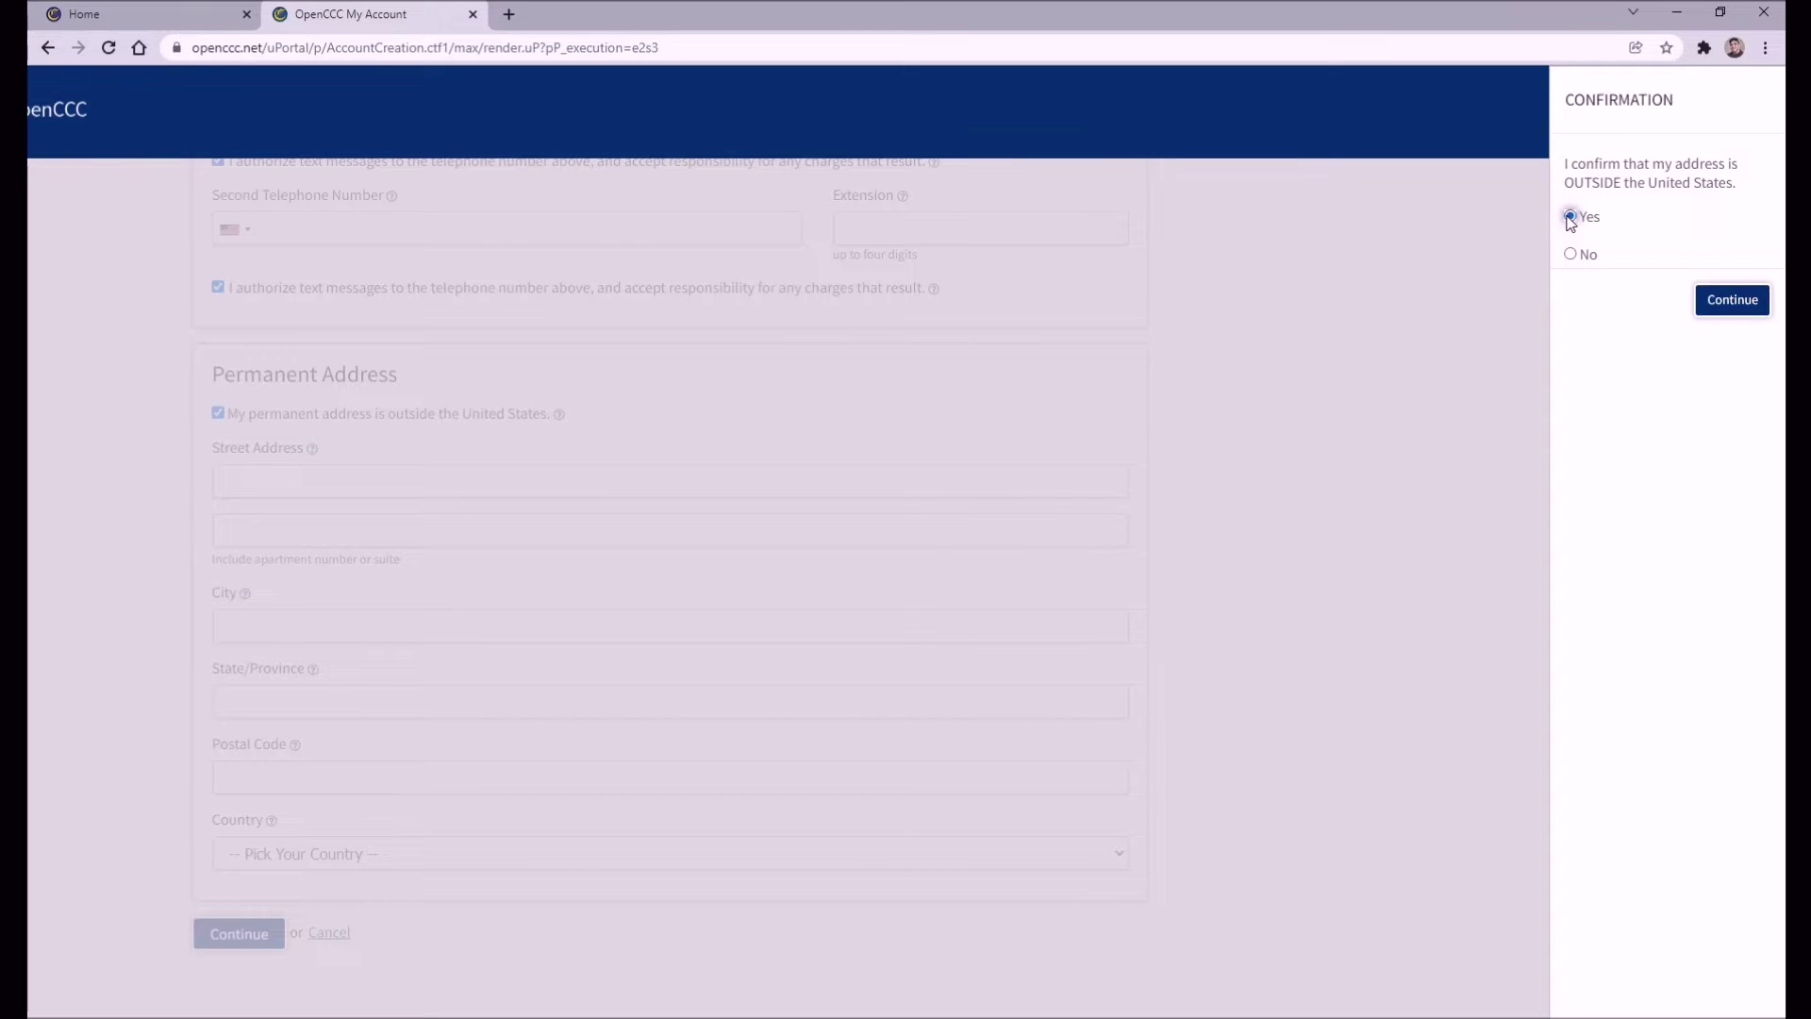
pyautogui.click(1716, 300)
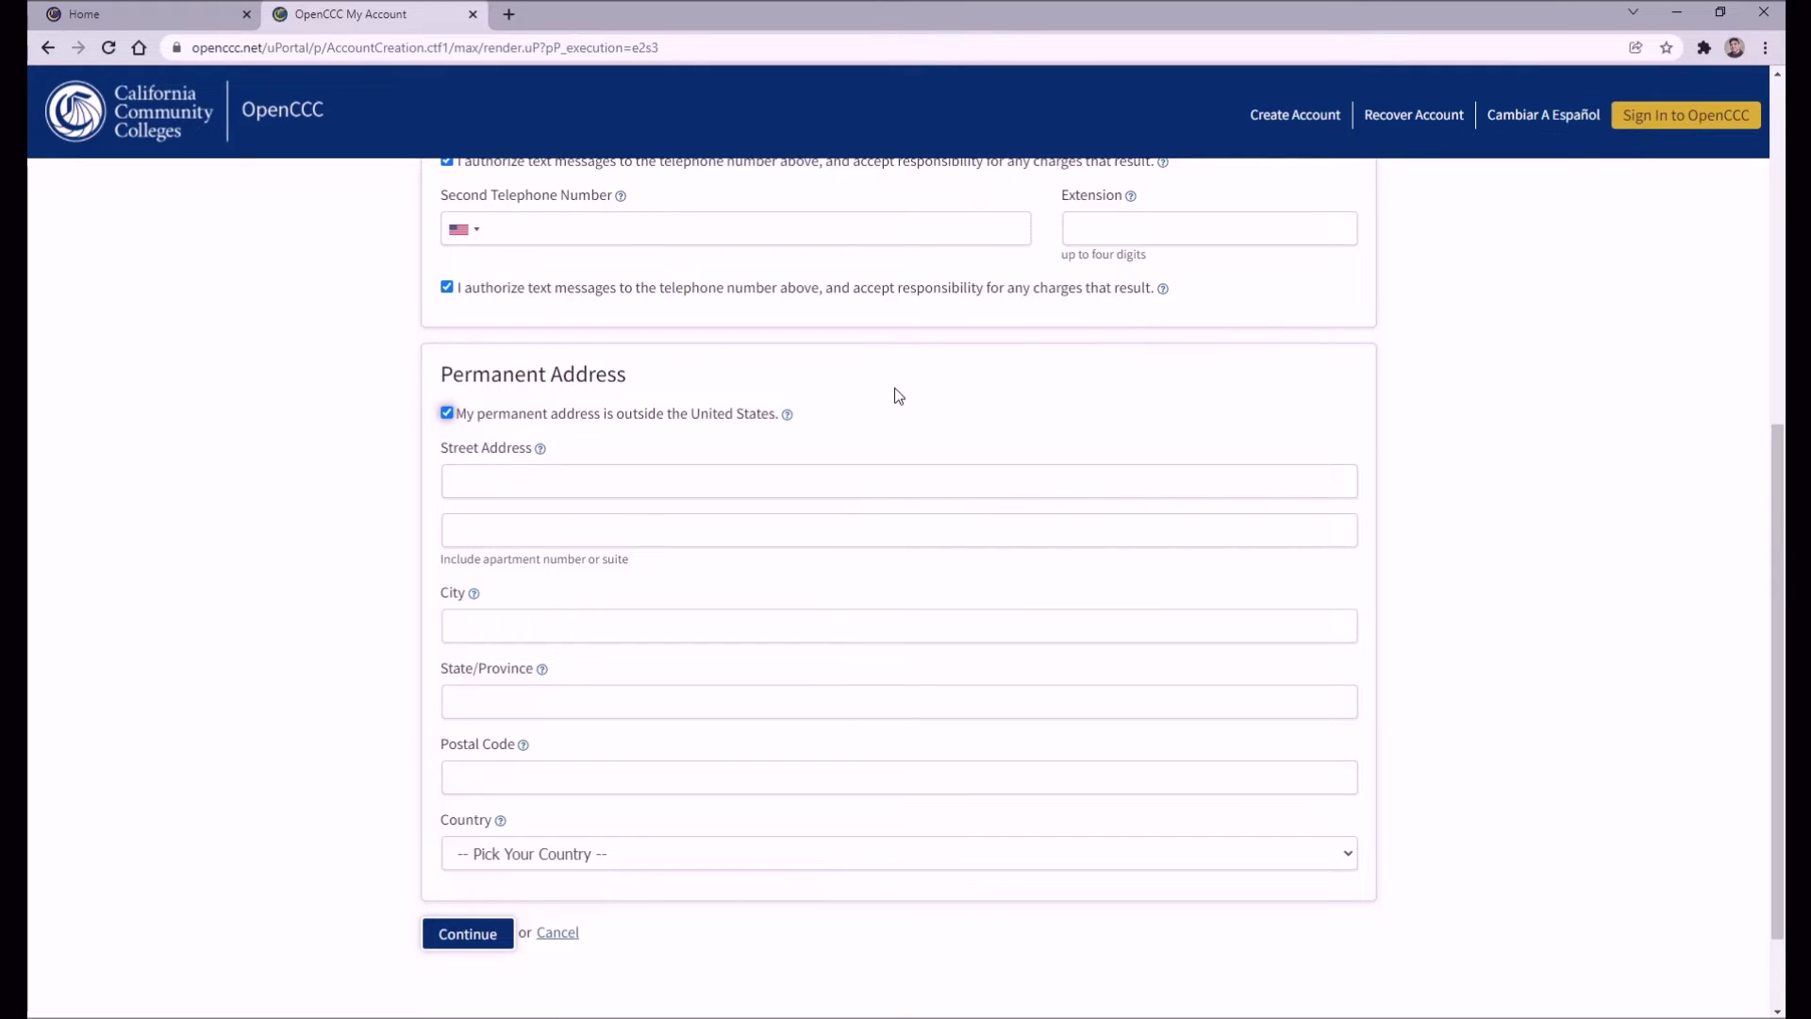
pyautogui.click(448, 416)
# Step: Declare no permanent address due to homelessness, confirm it, and continue
pyautogui.click(447, 447)
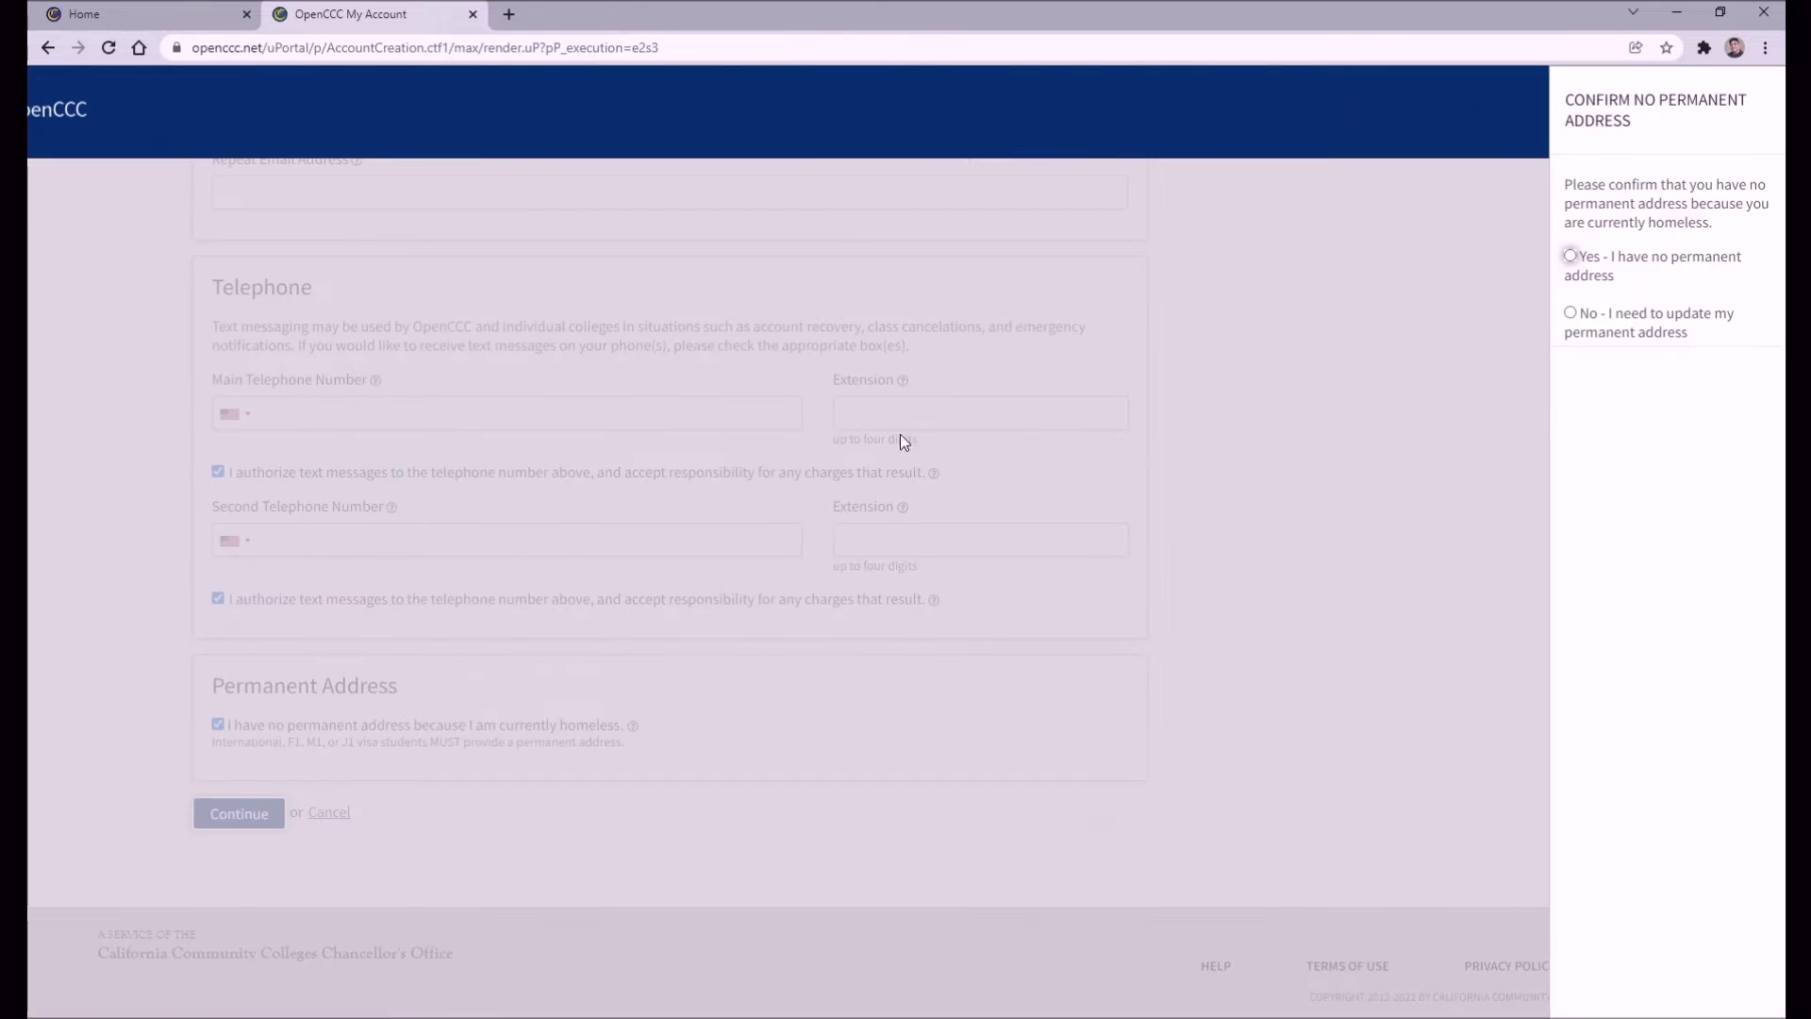
pyautogui.click(1570, 257)
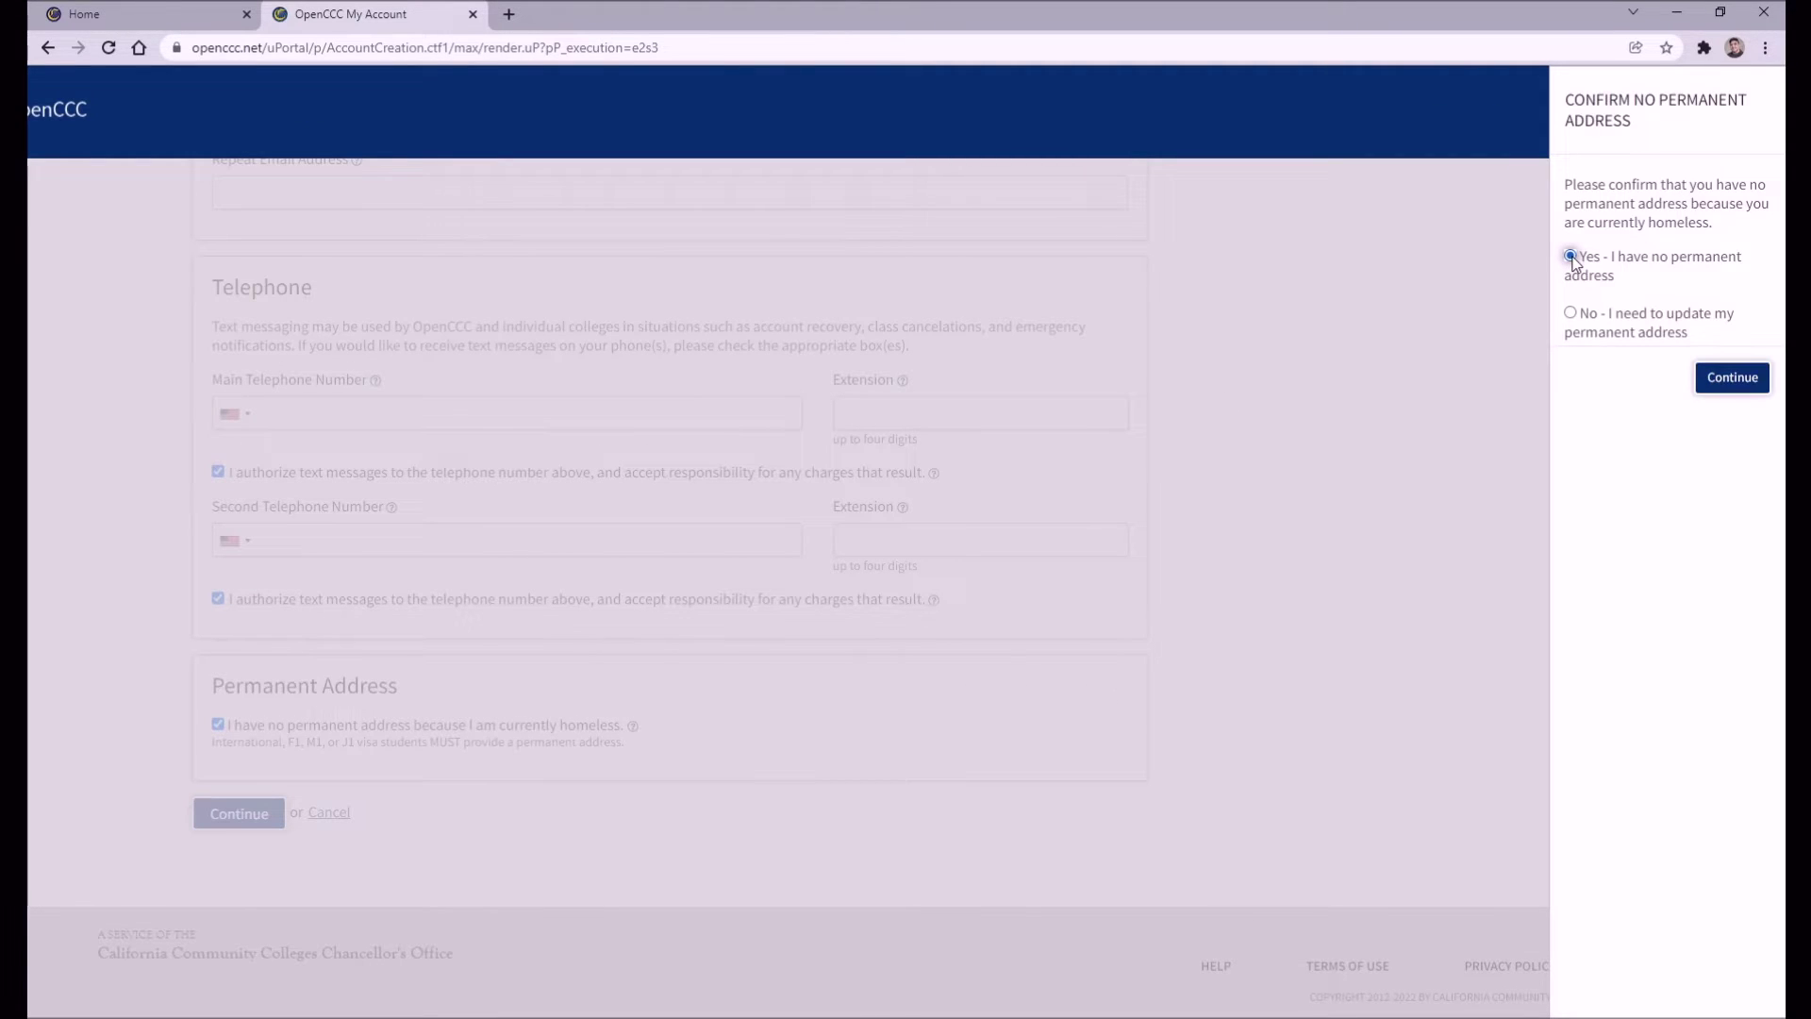
pyautogui.click(1719, 378)
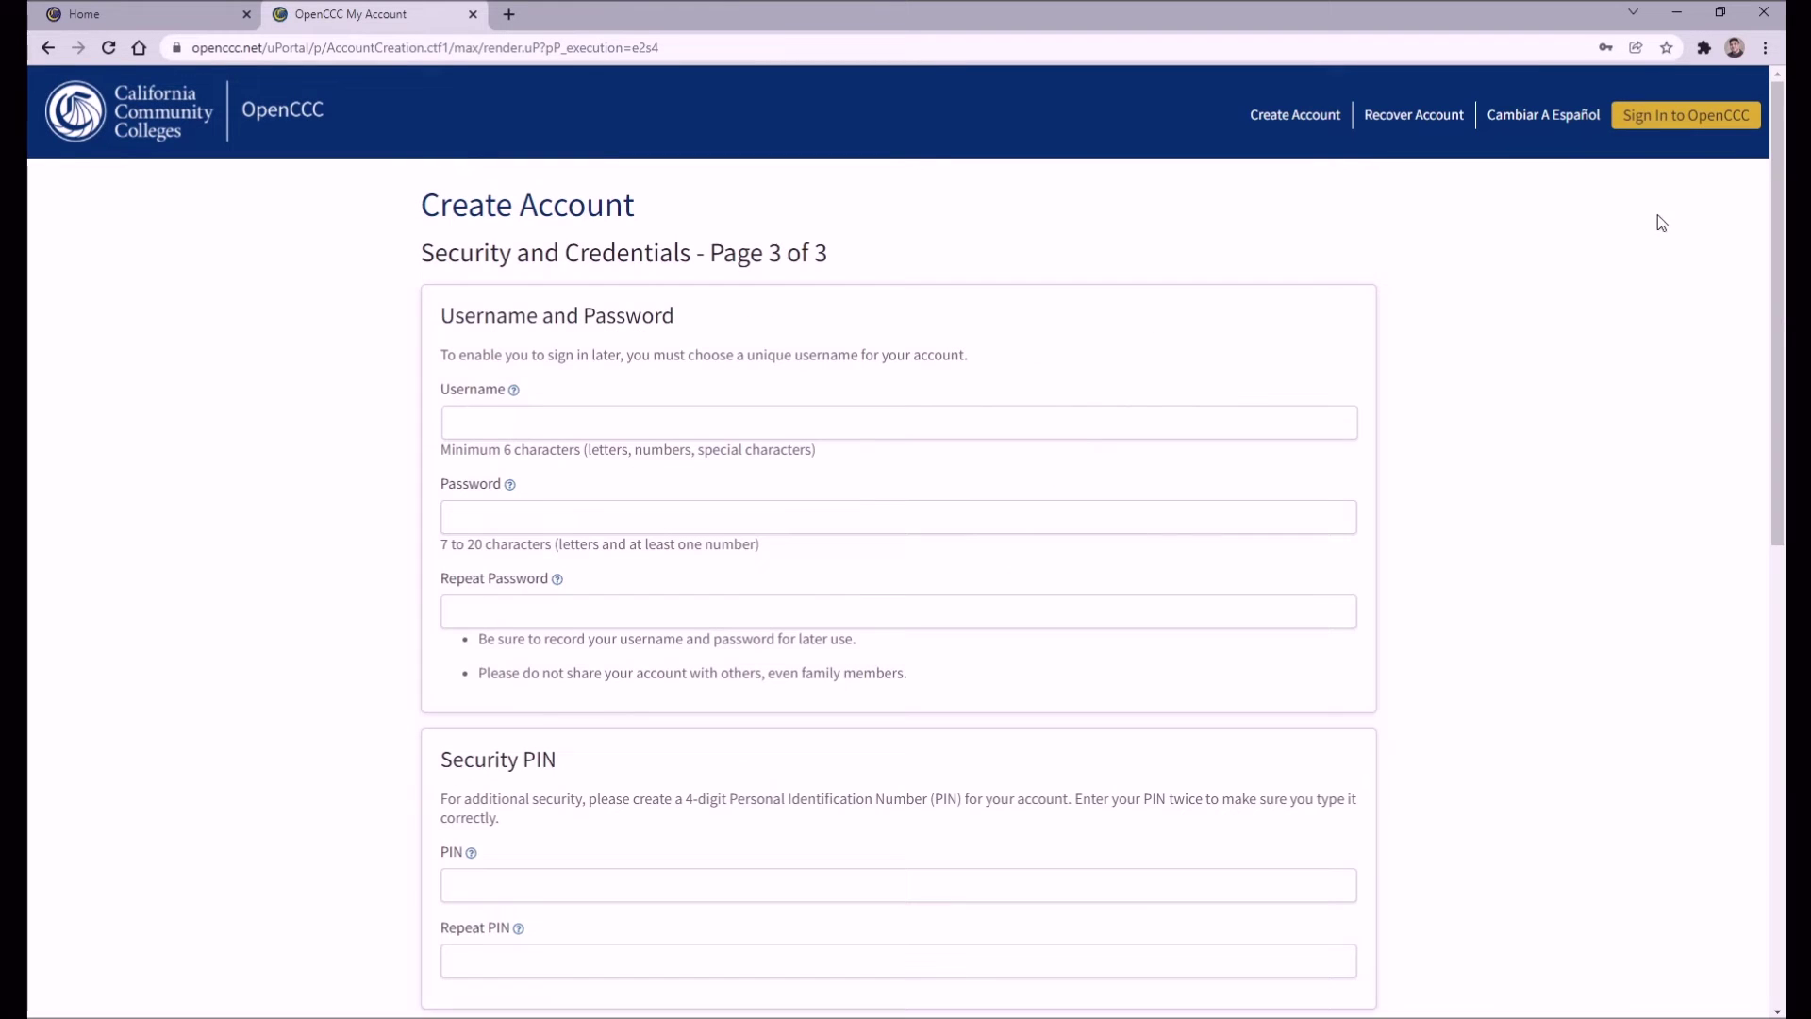
# Step: Complete the Security and Credentials page and continue to the Chabot College application
pyautogui.scroll(-2, 1775, 135)
pyautogui.moveTo(1773, 130); pyautogui.dragTo(1730, 574)
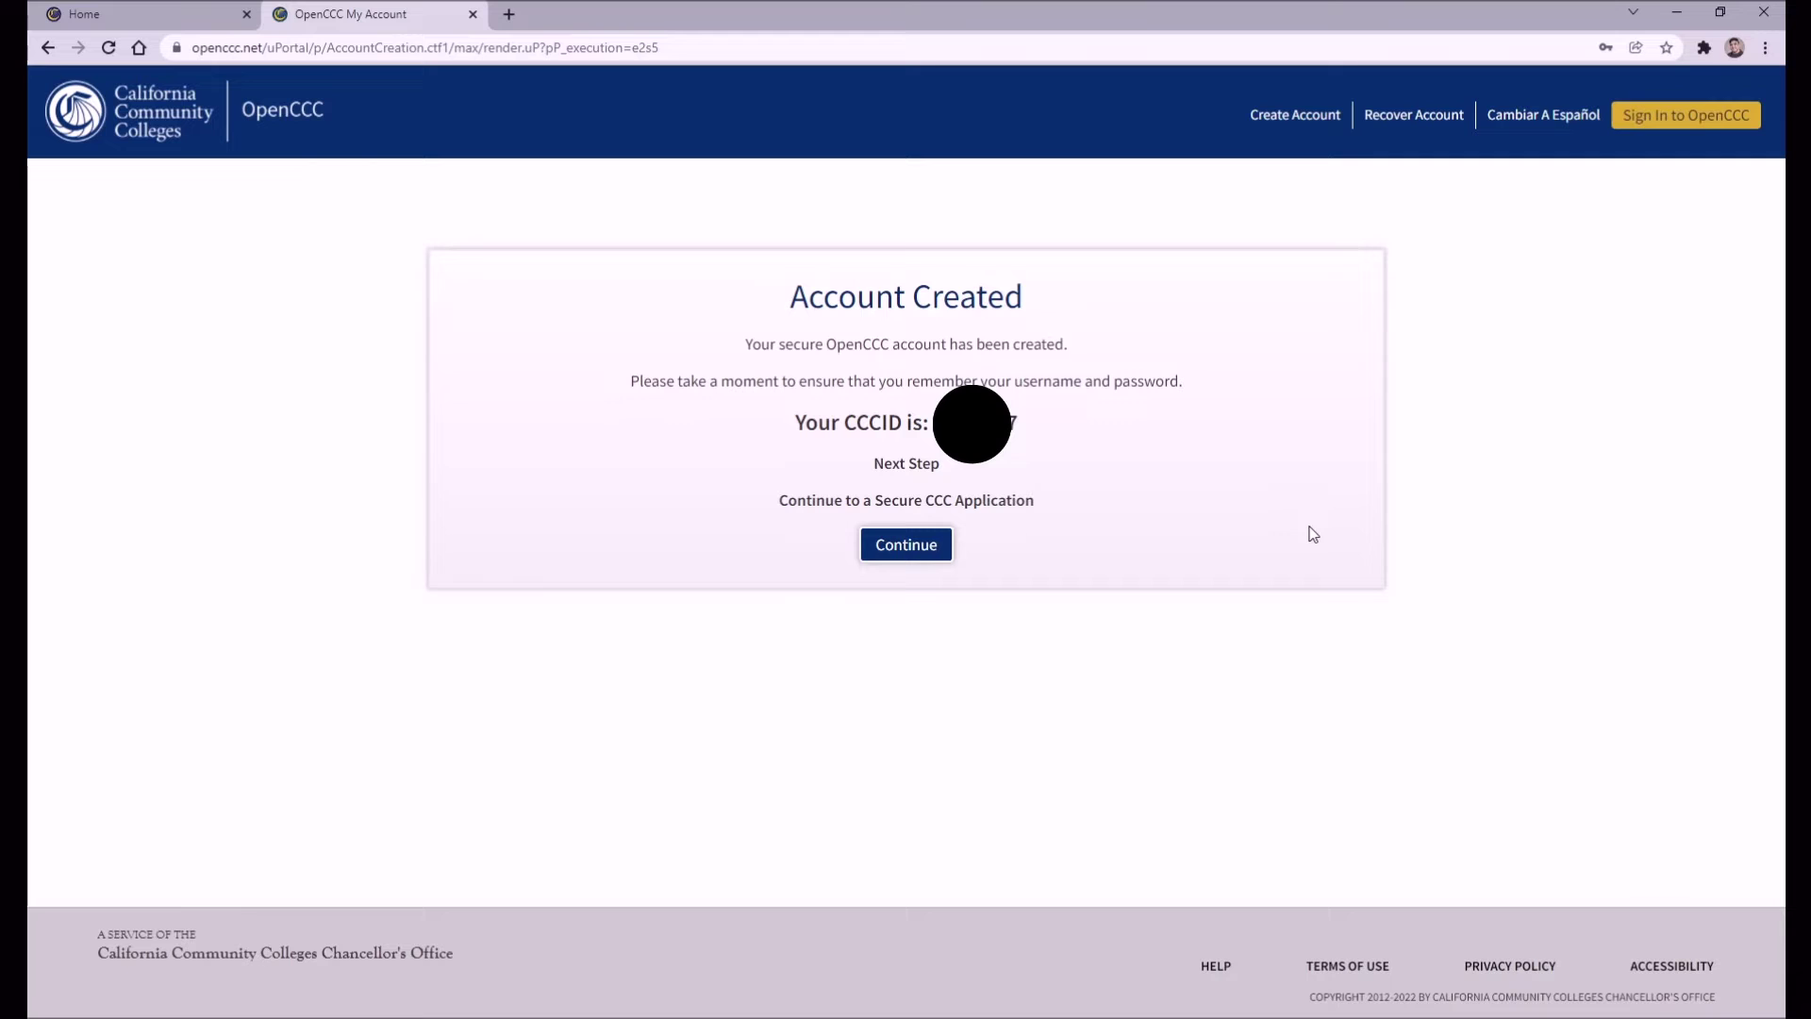
pyautogui.click(903, 547)
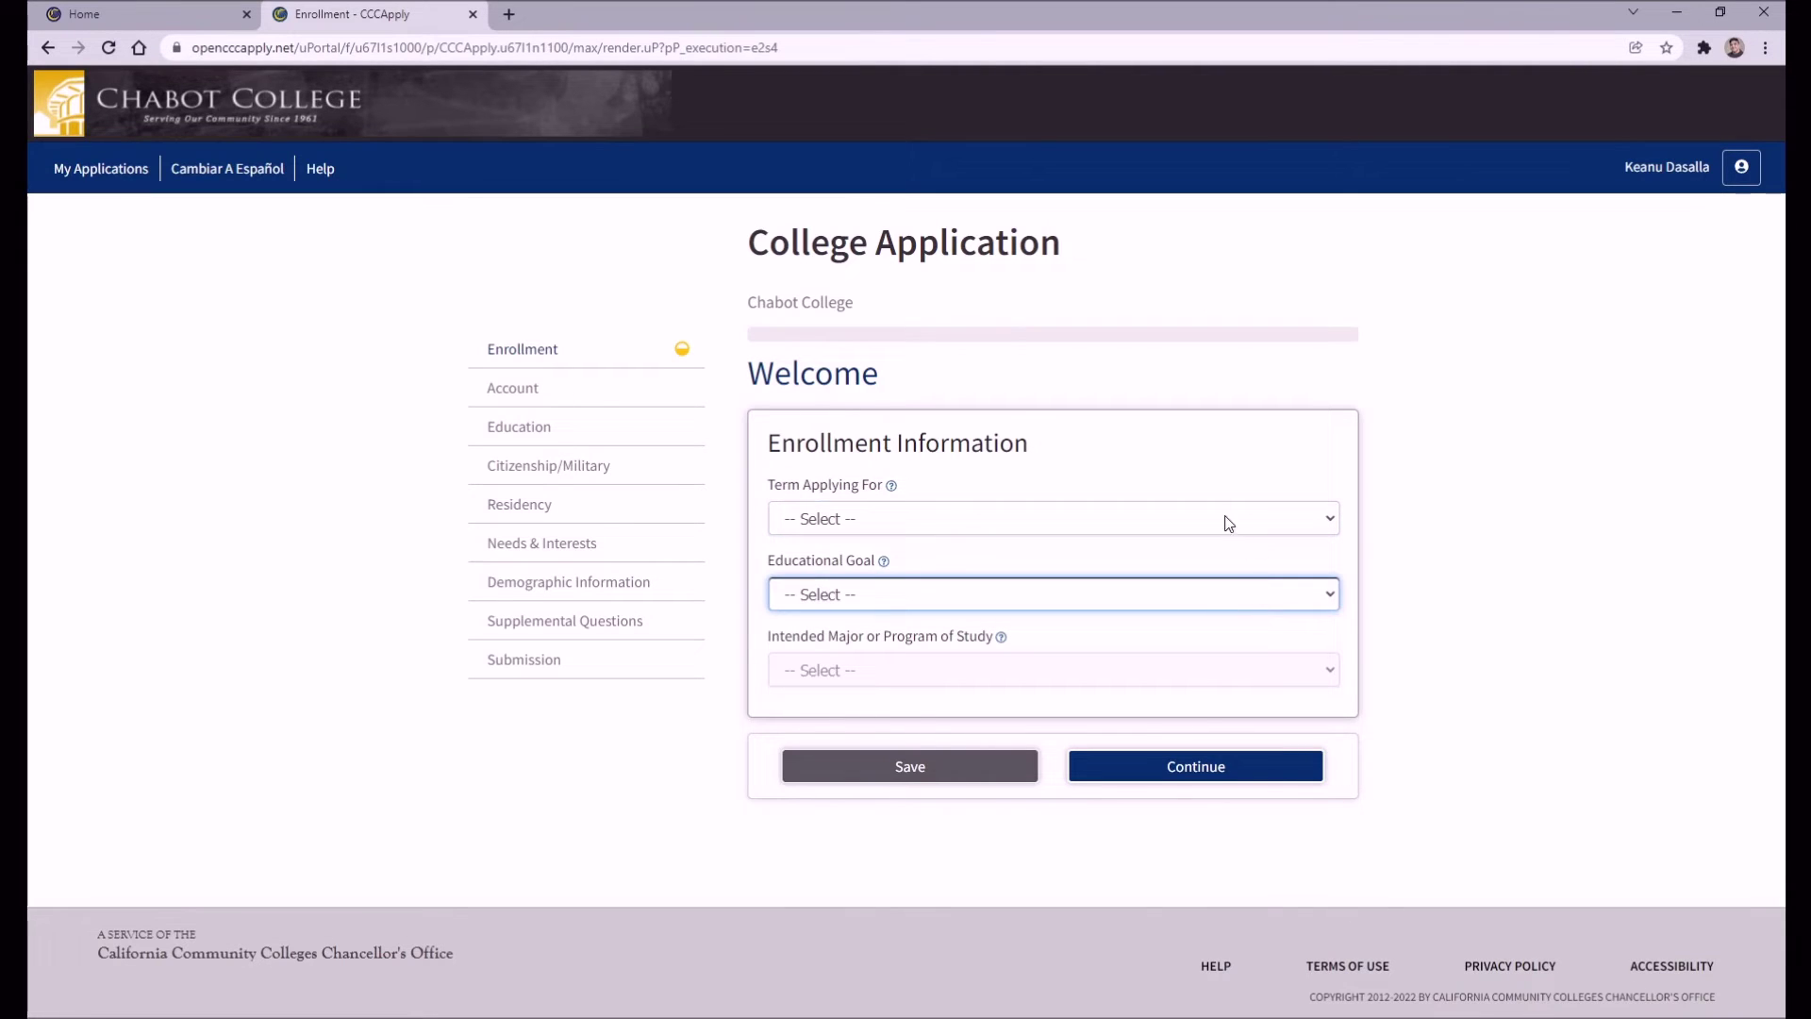
# Step: Choose Fall 2022, a 2-year associate degree without transfer, and Aquatics [CA] major, then continue
pyautogui.press('Down')
pyautogui.press('Tab')
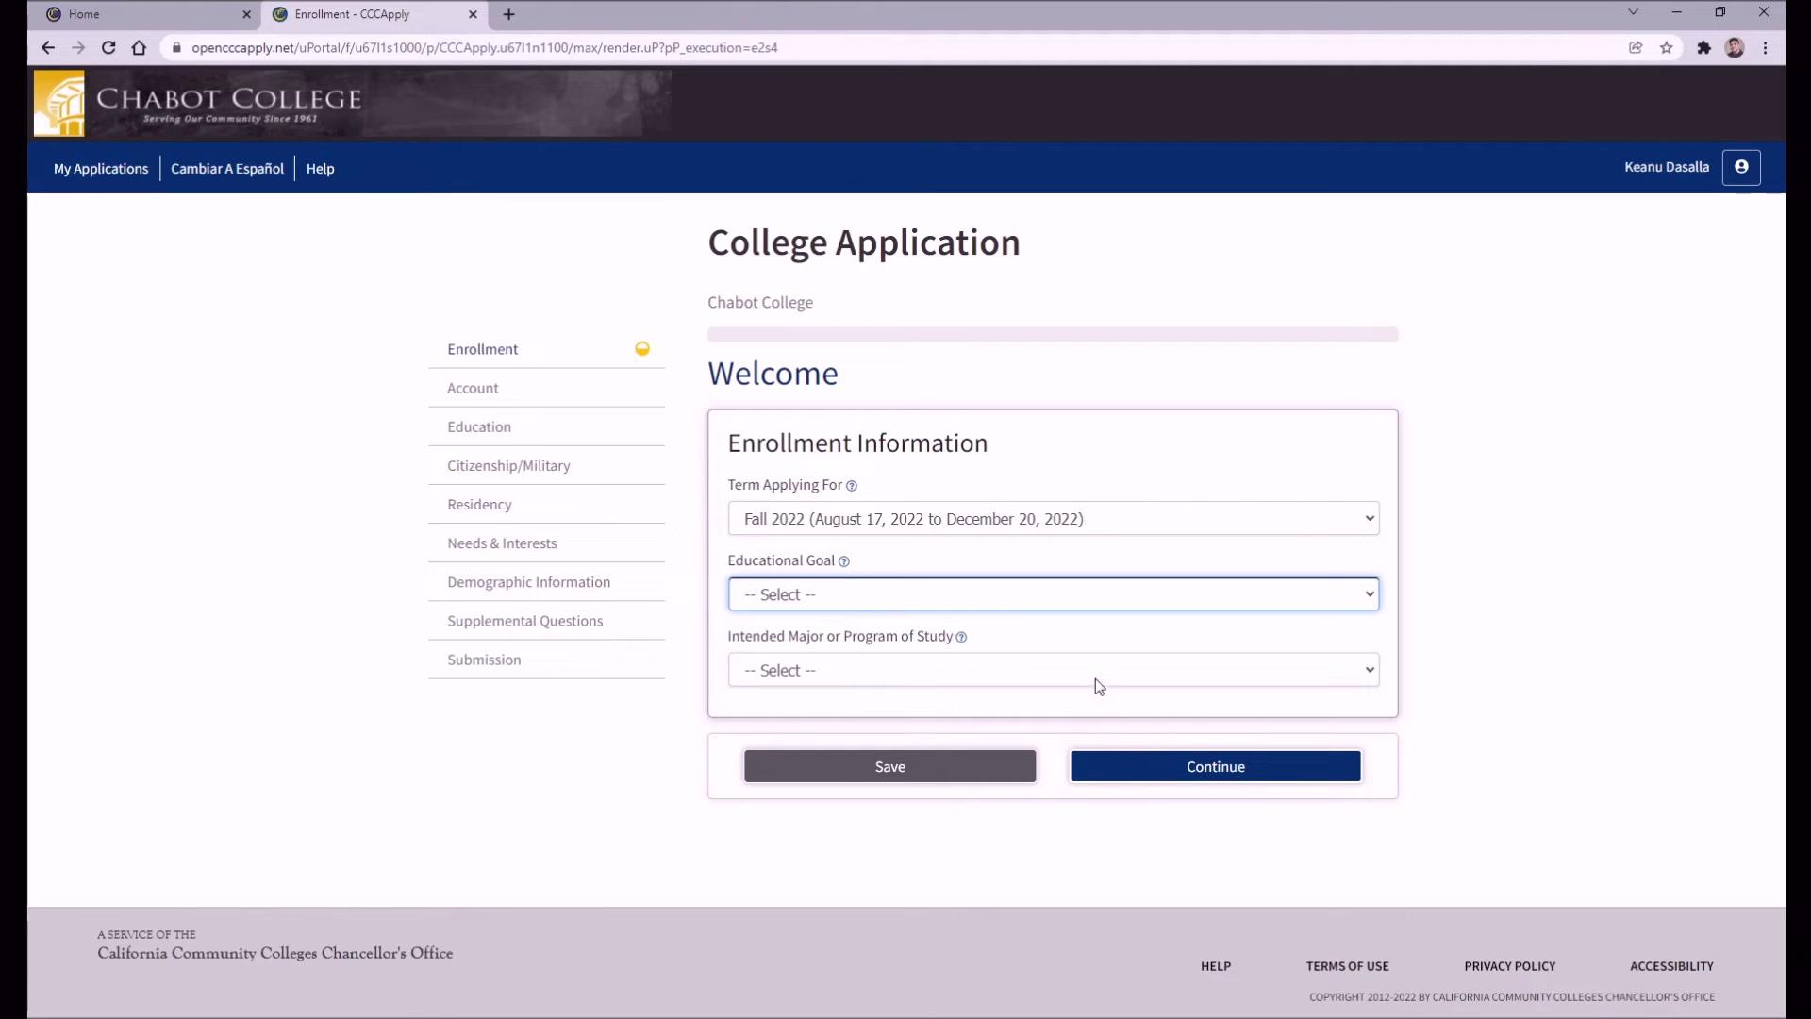
pyautogui.press('Down')
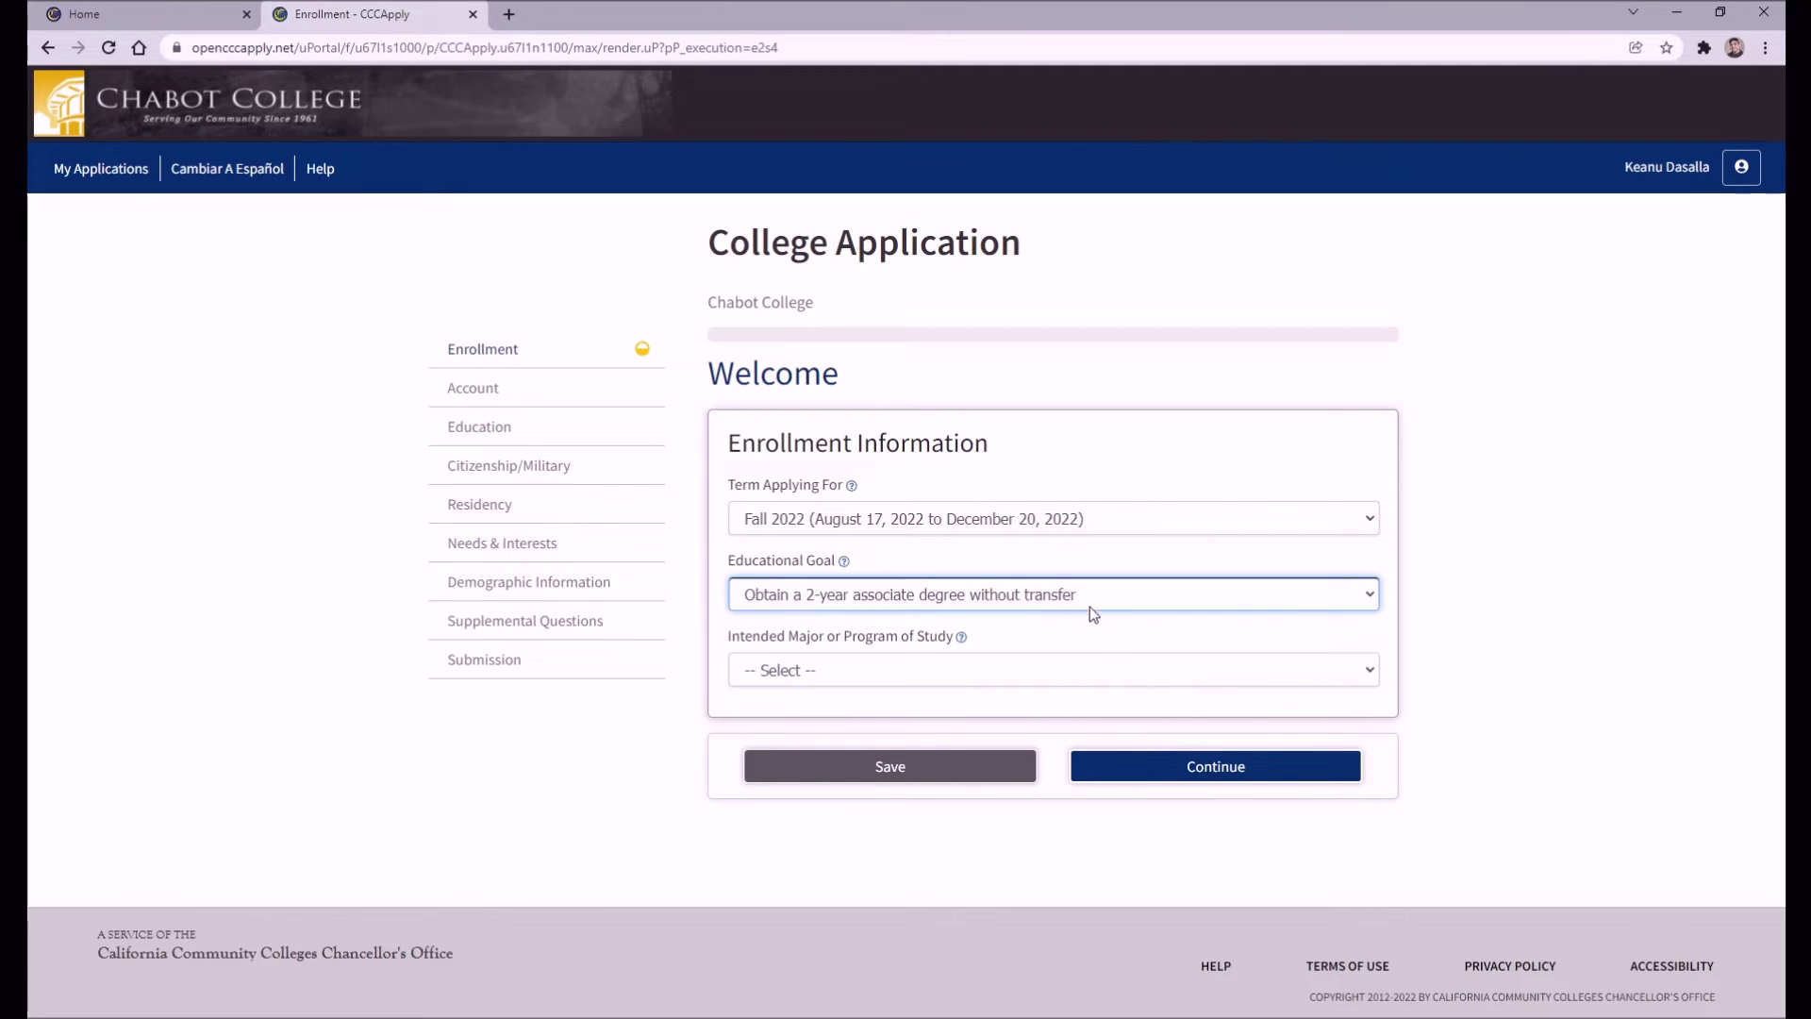
pyautogui.press('Tab')
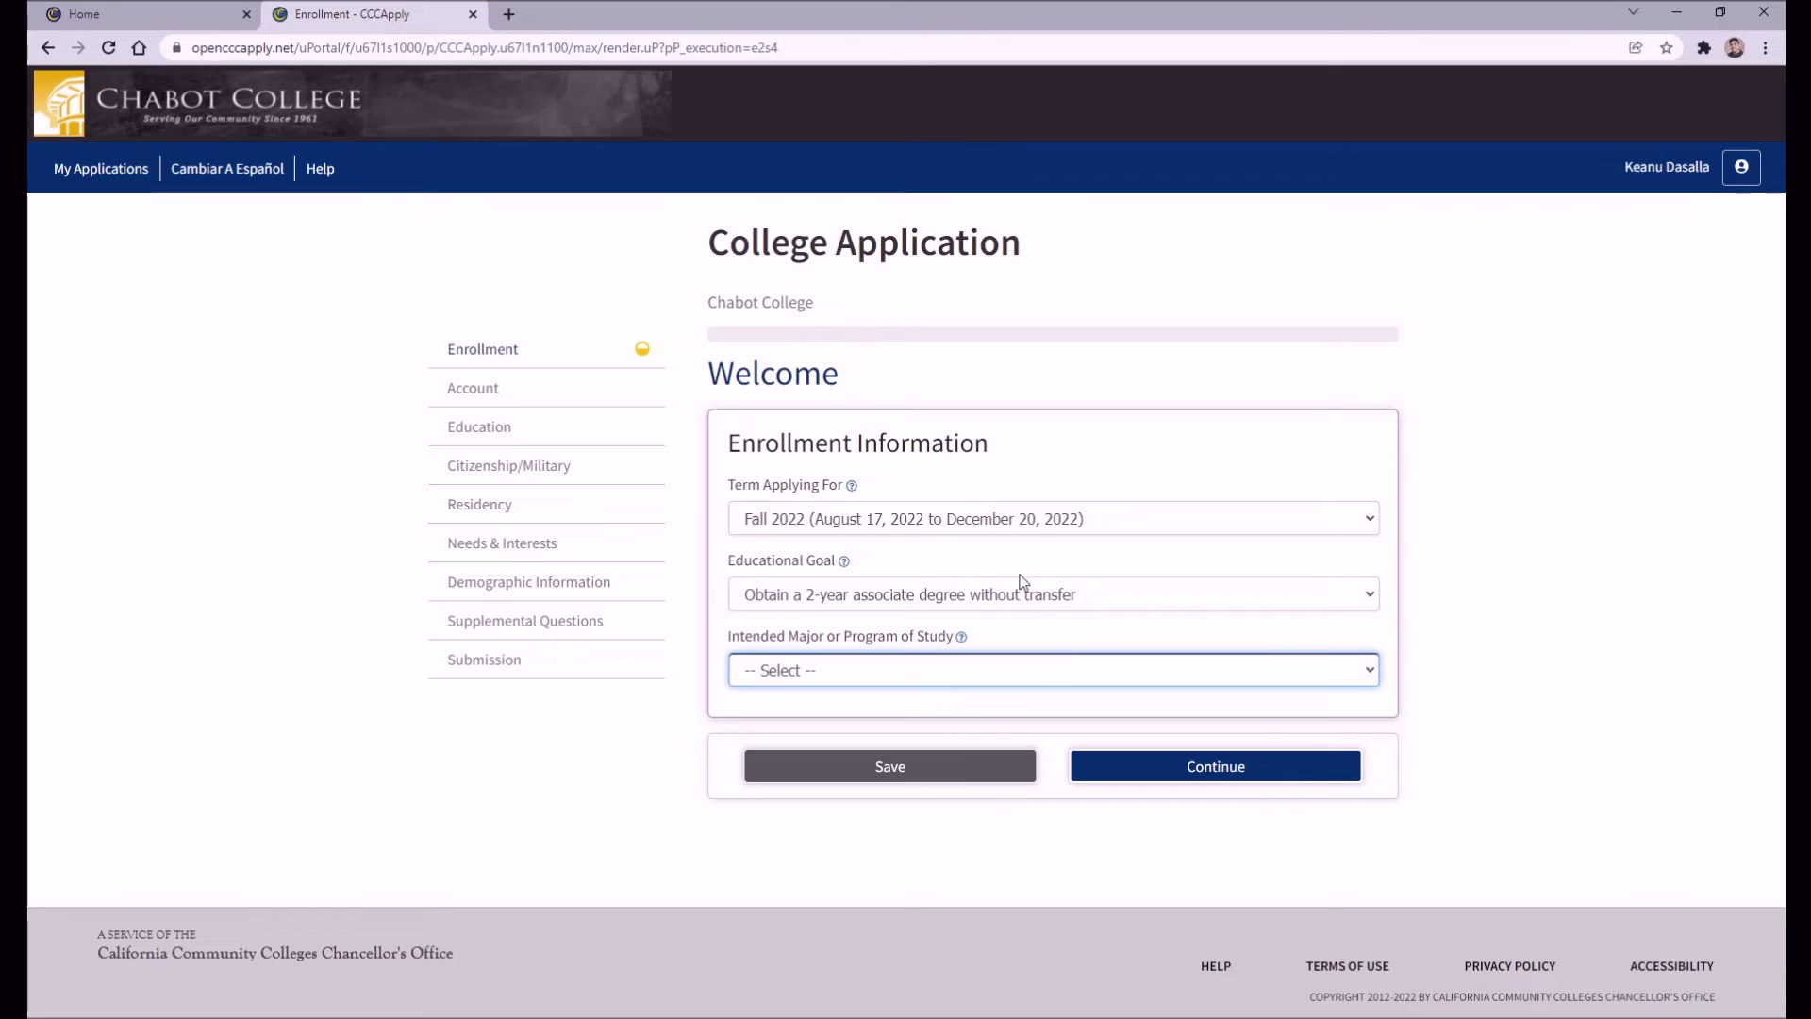
pyautogui.press('Down')
pyautogui.click(1198, 769)
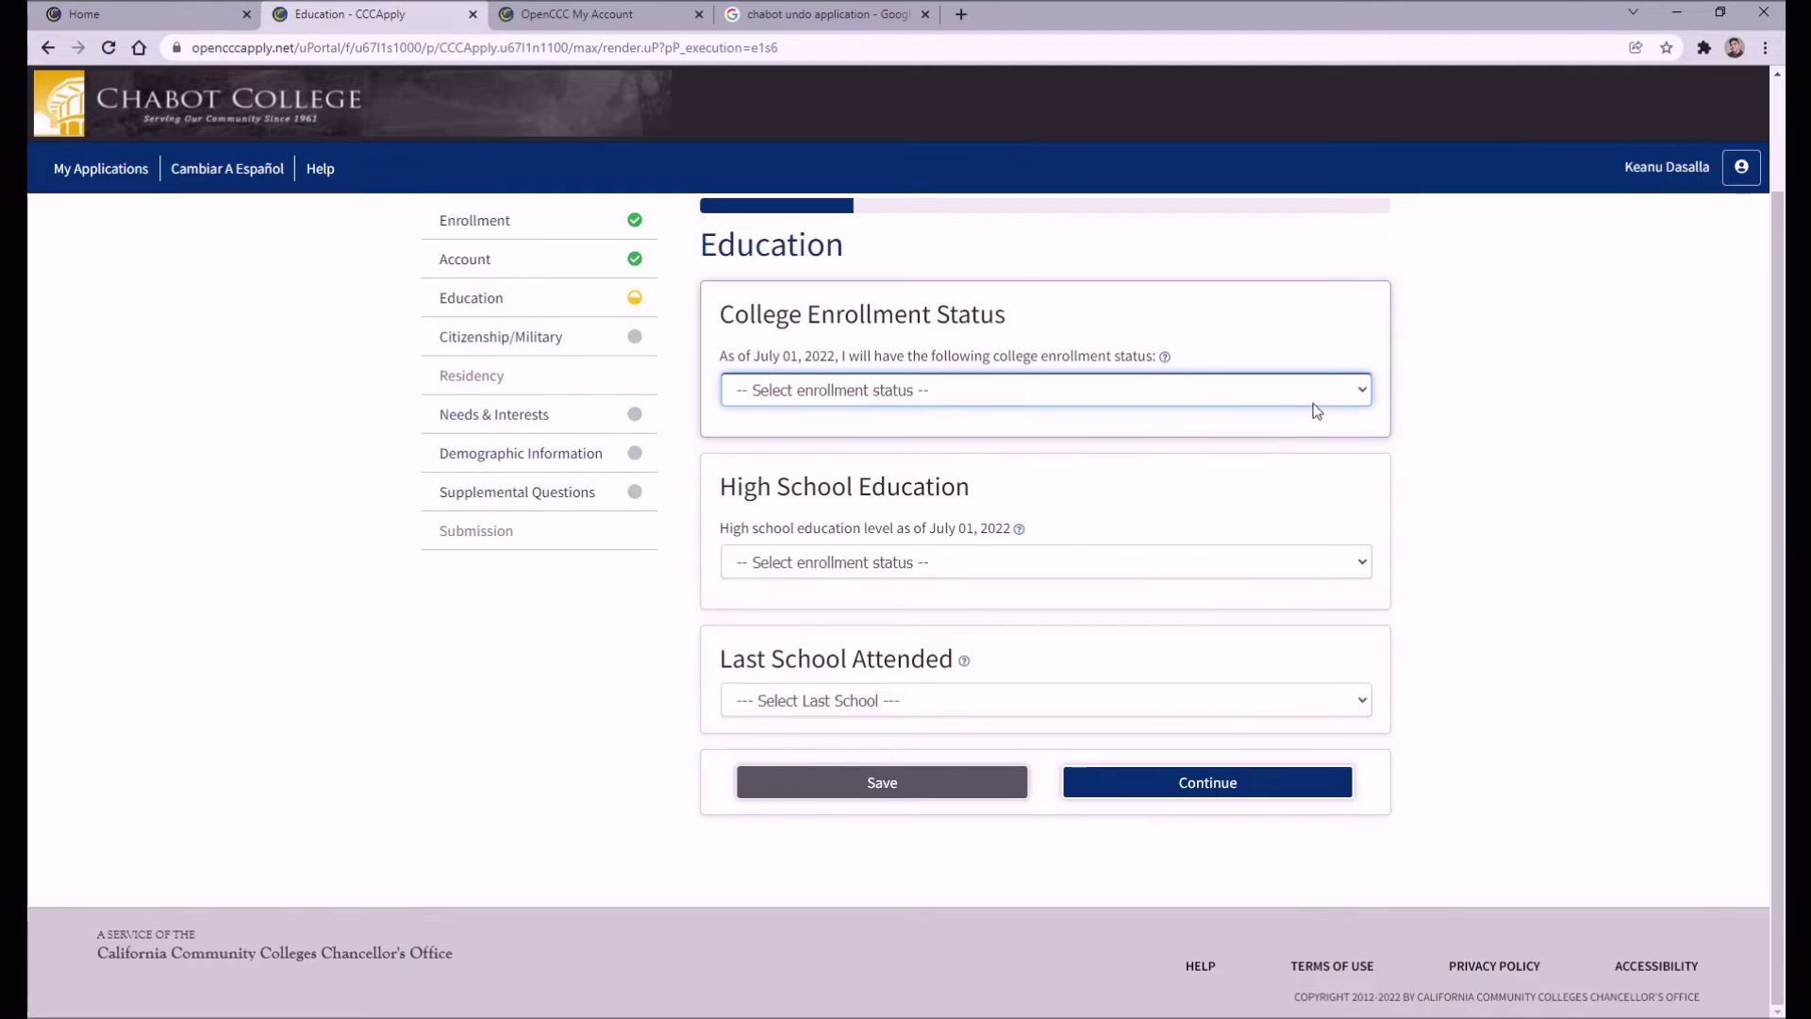
# Step: Set first-time college student status and a U.S. high school diploma received May 27, 2022
pyautogui.click(1290, 396)
pyautogui.click(1255, 436)
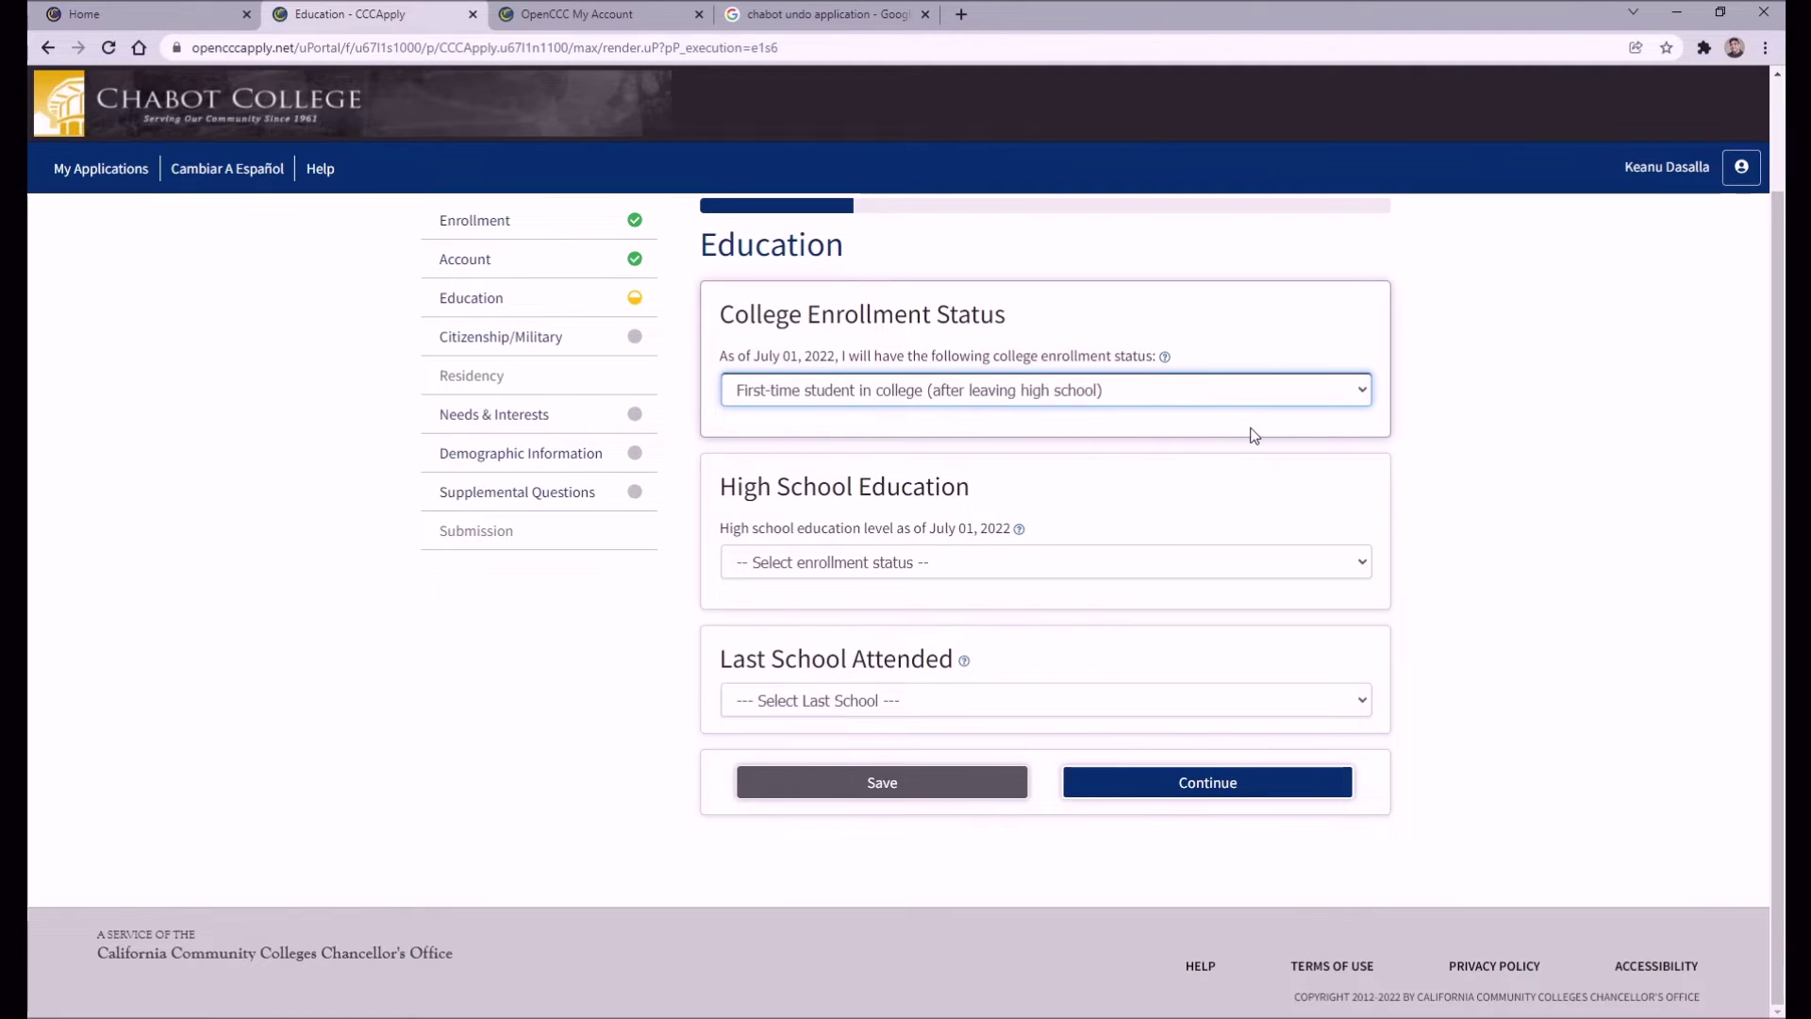
pyautogui.click(1307, 561)
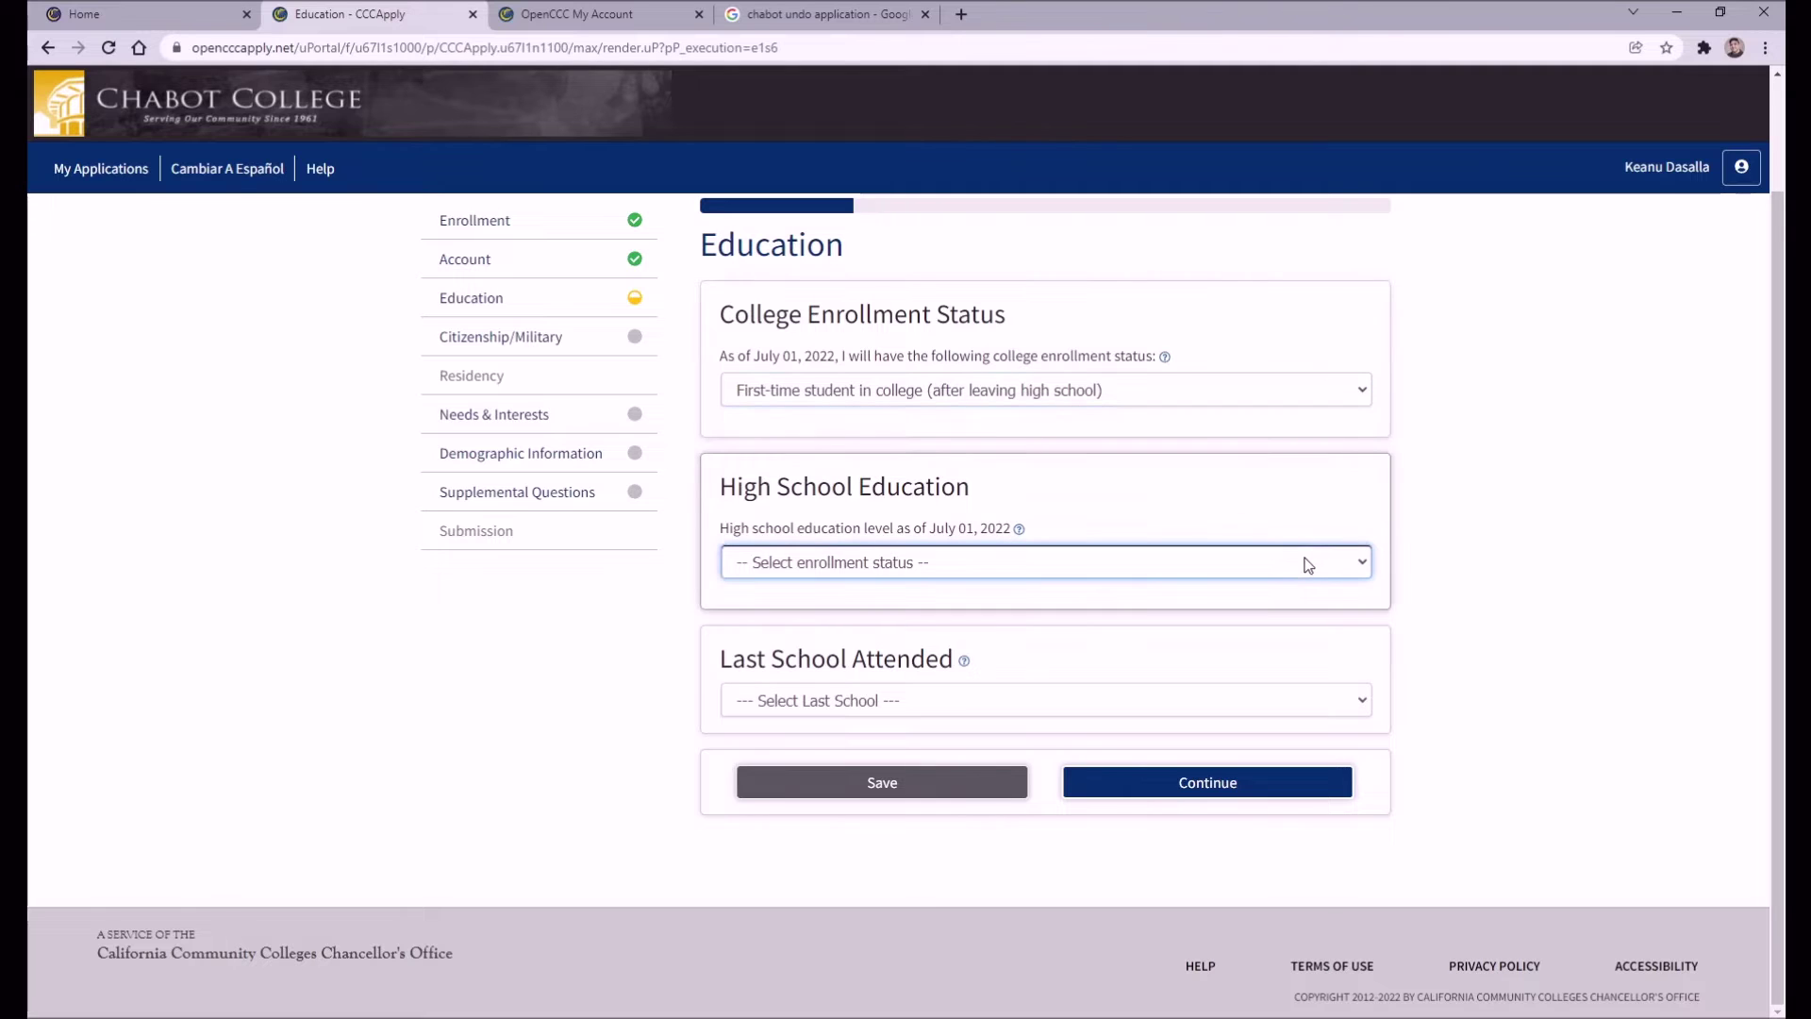
pyautogui.click(1275, 608)
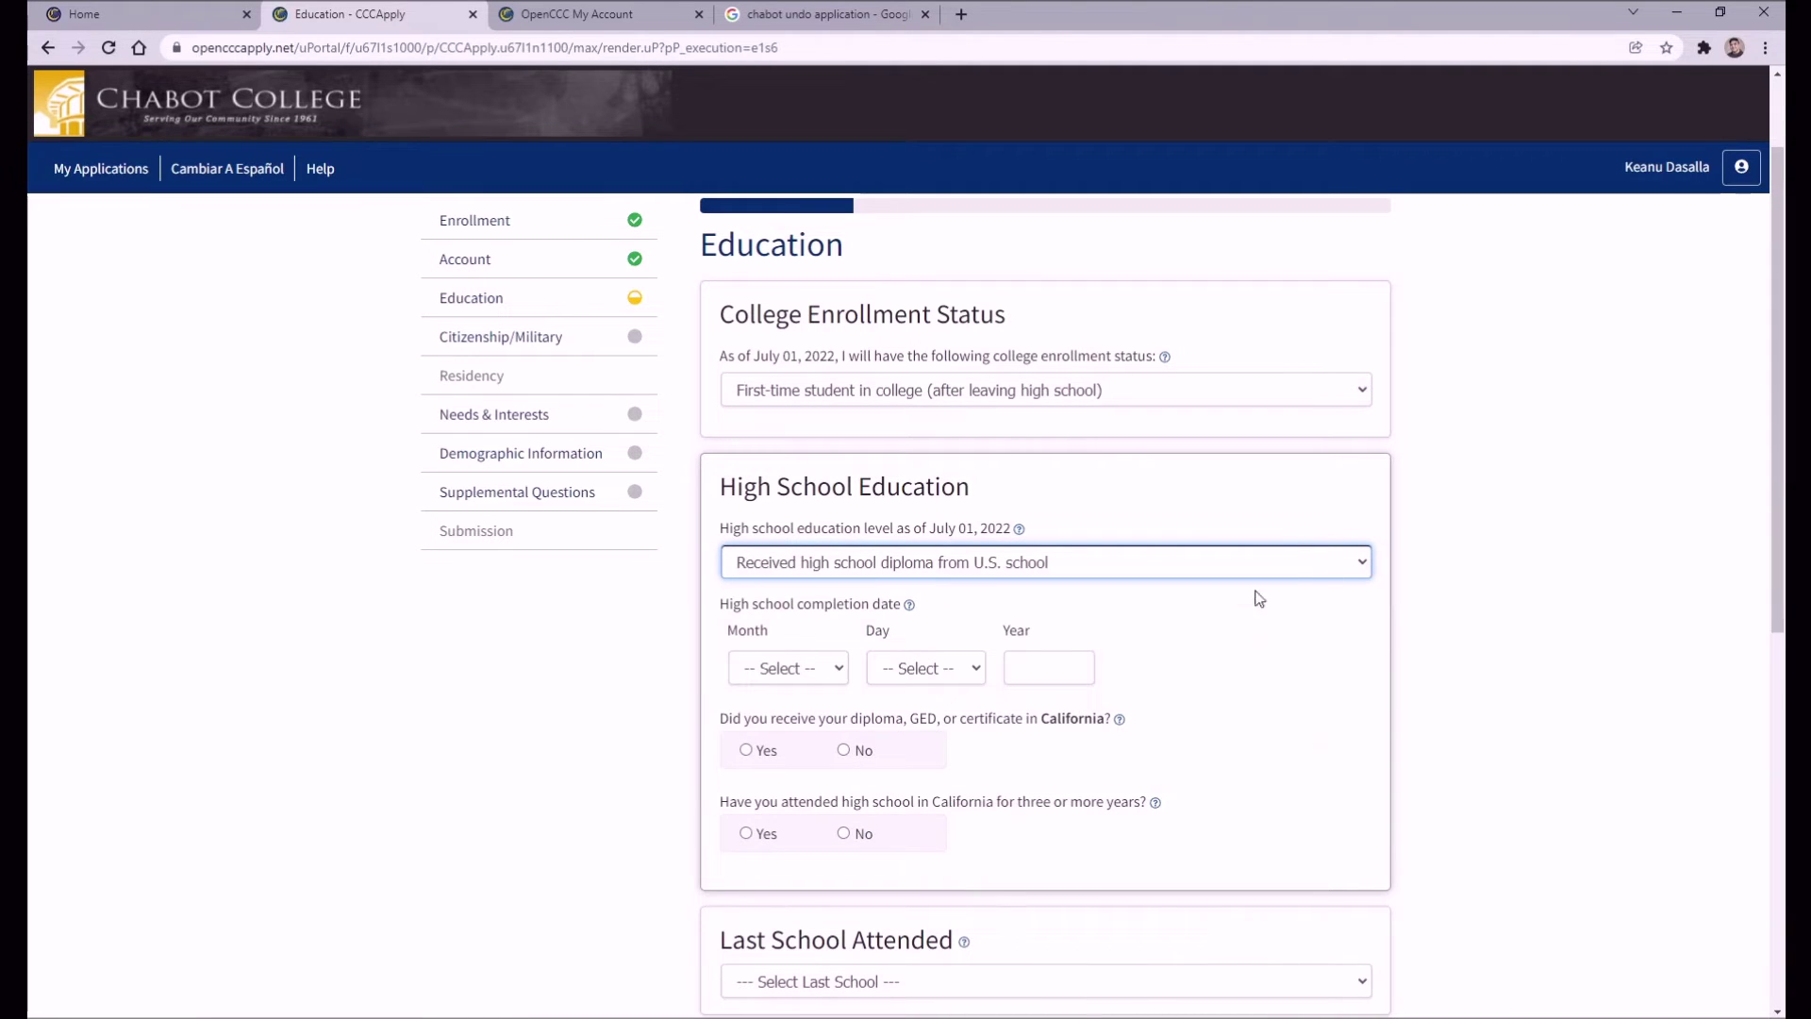
pyautogui.click(828, 671)
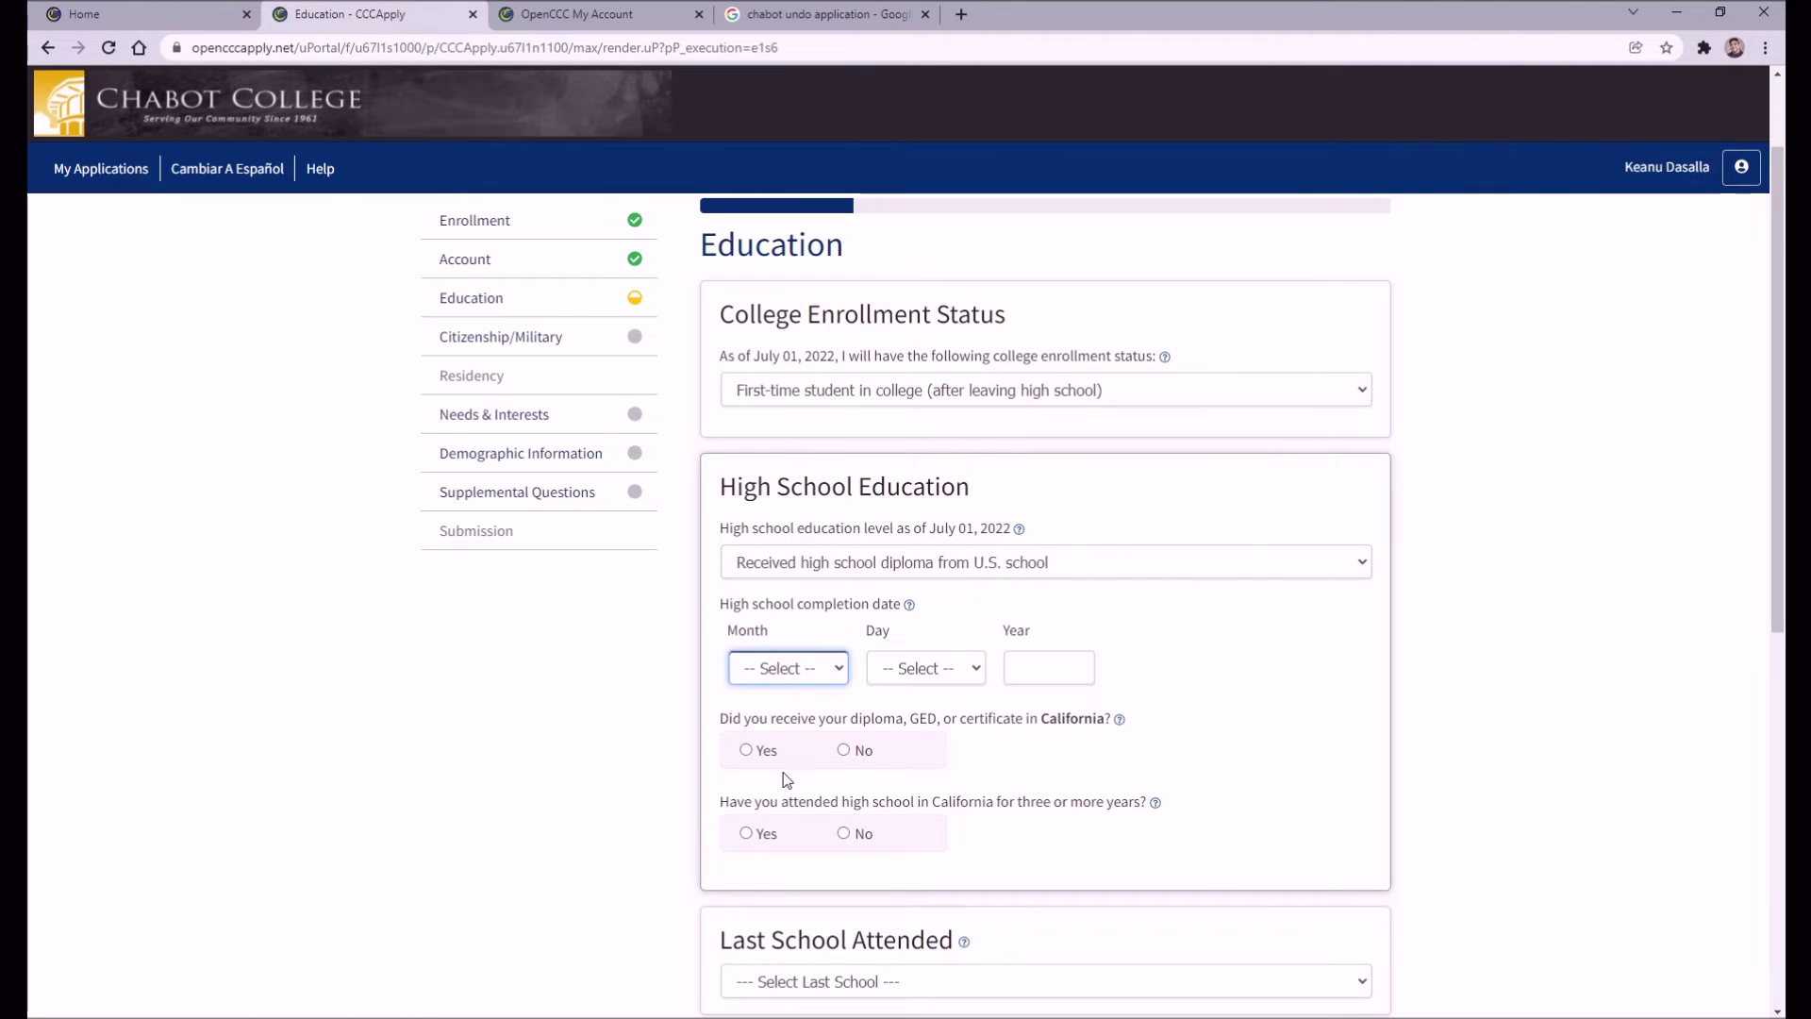
pyautogui.write('may')
pyautogui.press('Tab')
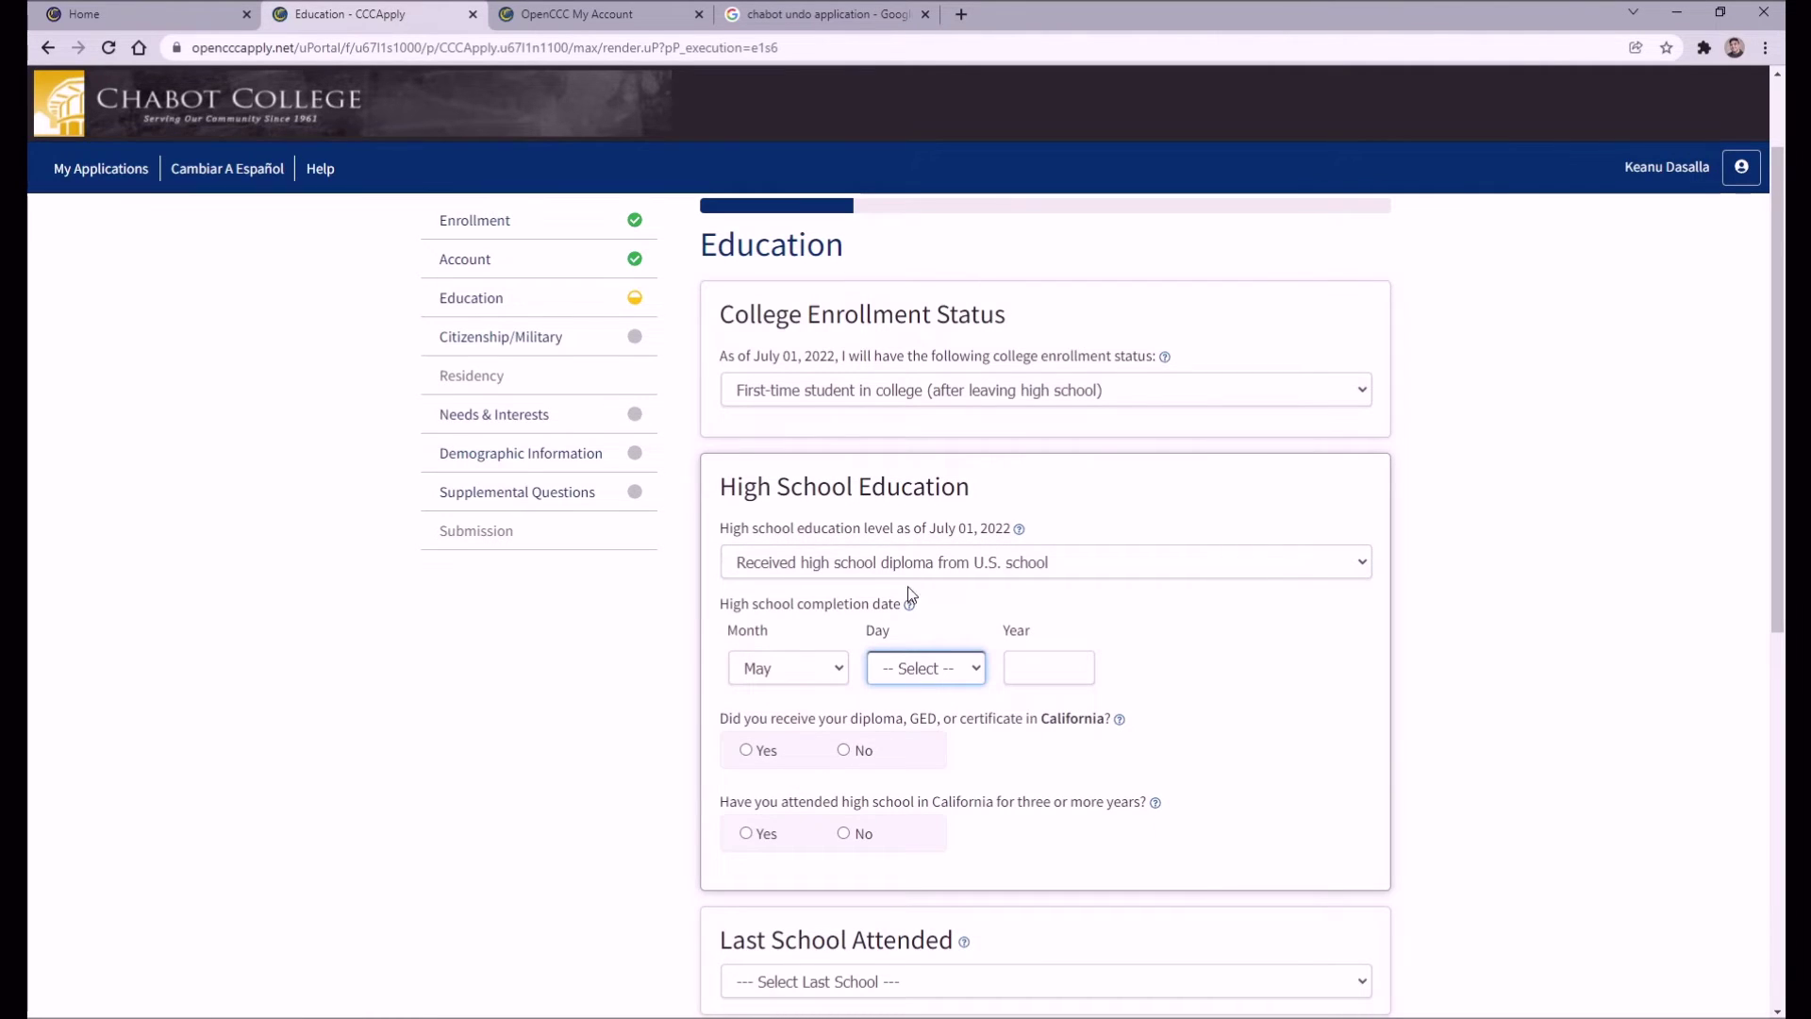
pyautogui.write('27')
pyautogui.click(1023, 661)
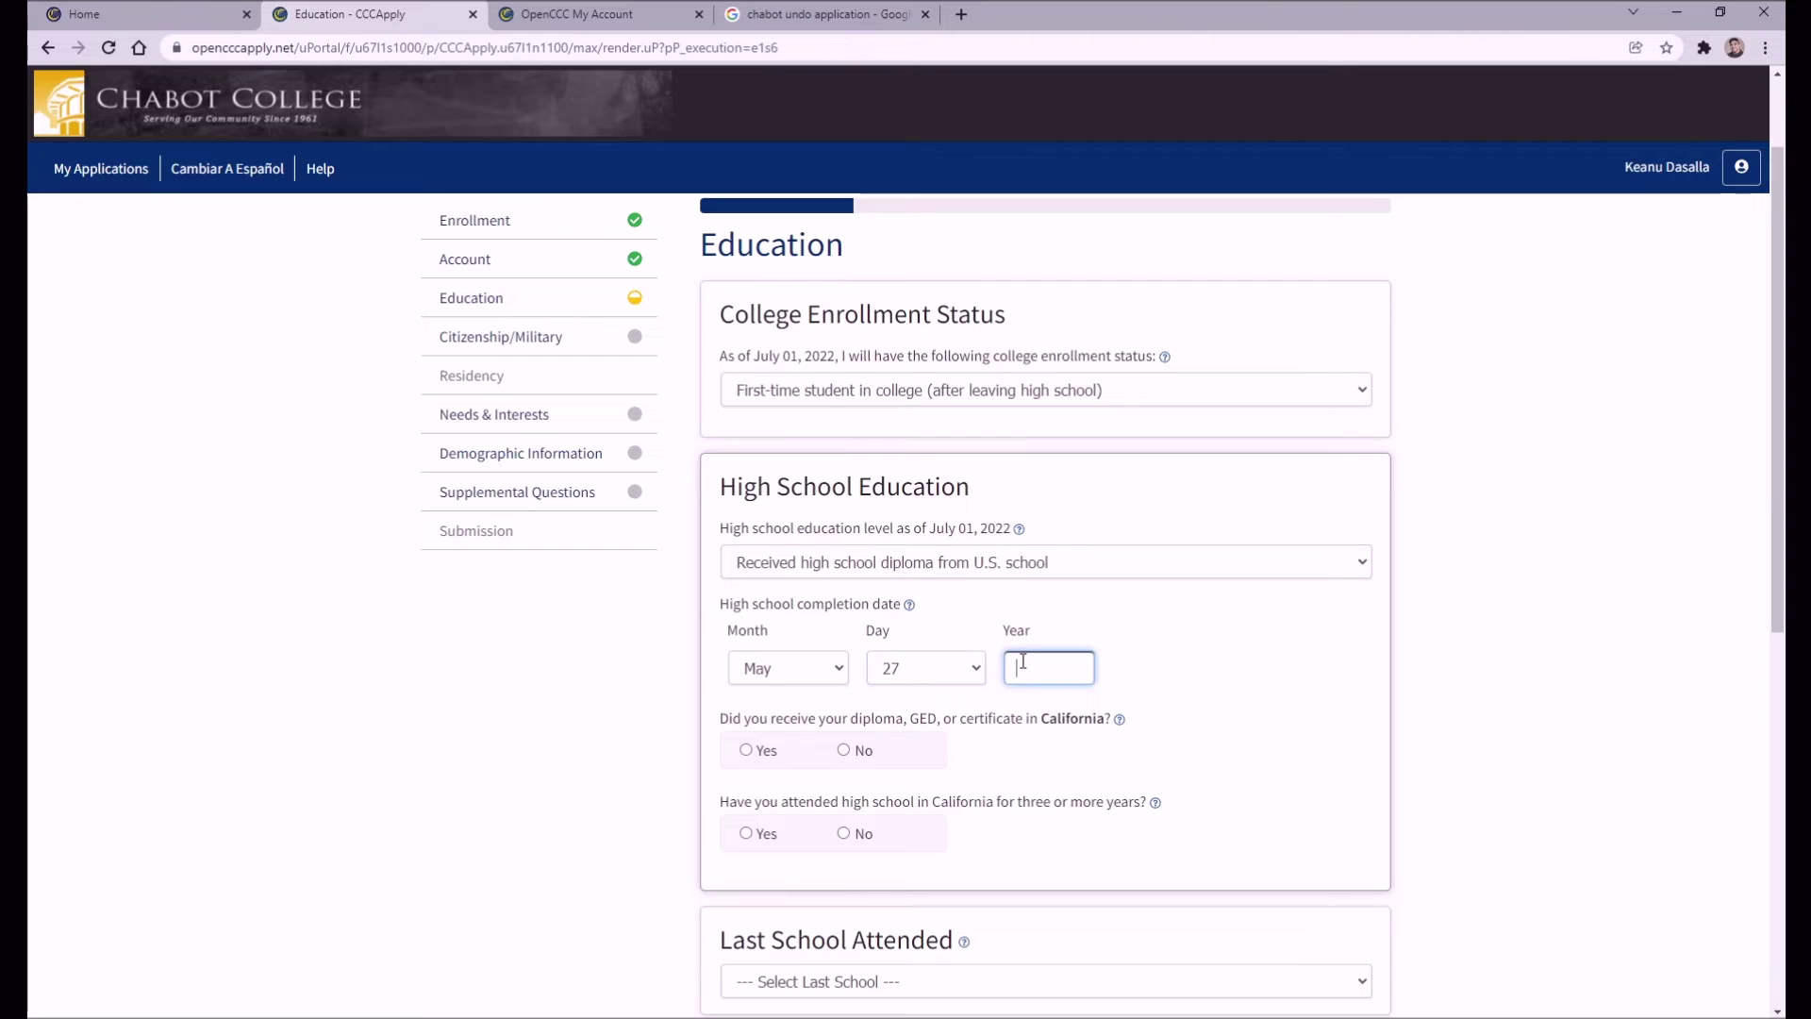
pyautogui.write('2022')
# Step: Answer Yes to both California high school questions, pick Castro Valley High as last school, and continue
pyautogui.click(746, 751)
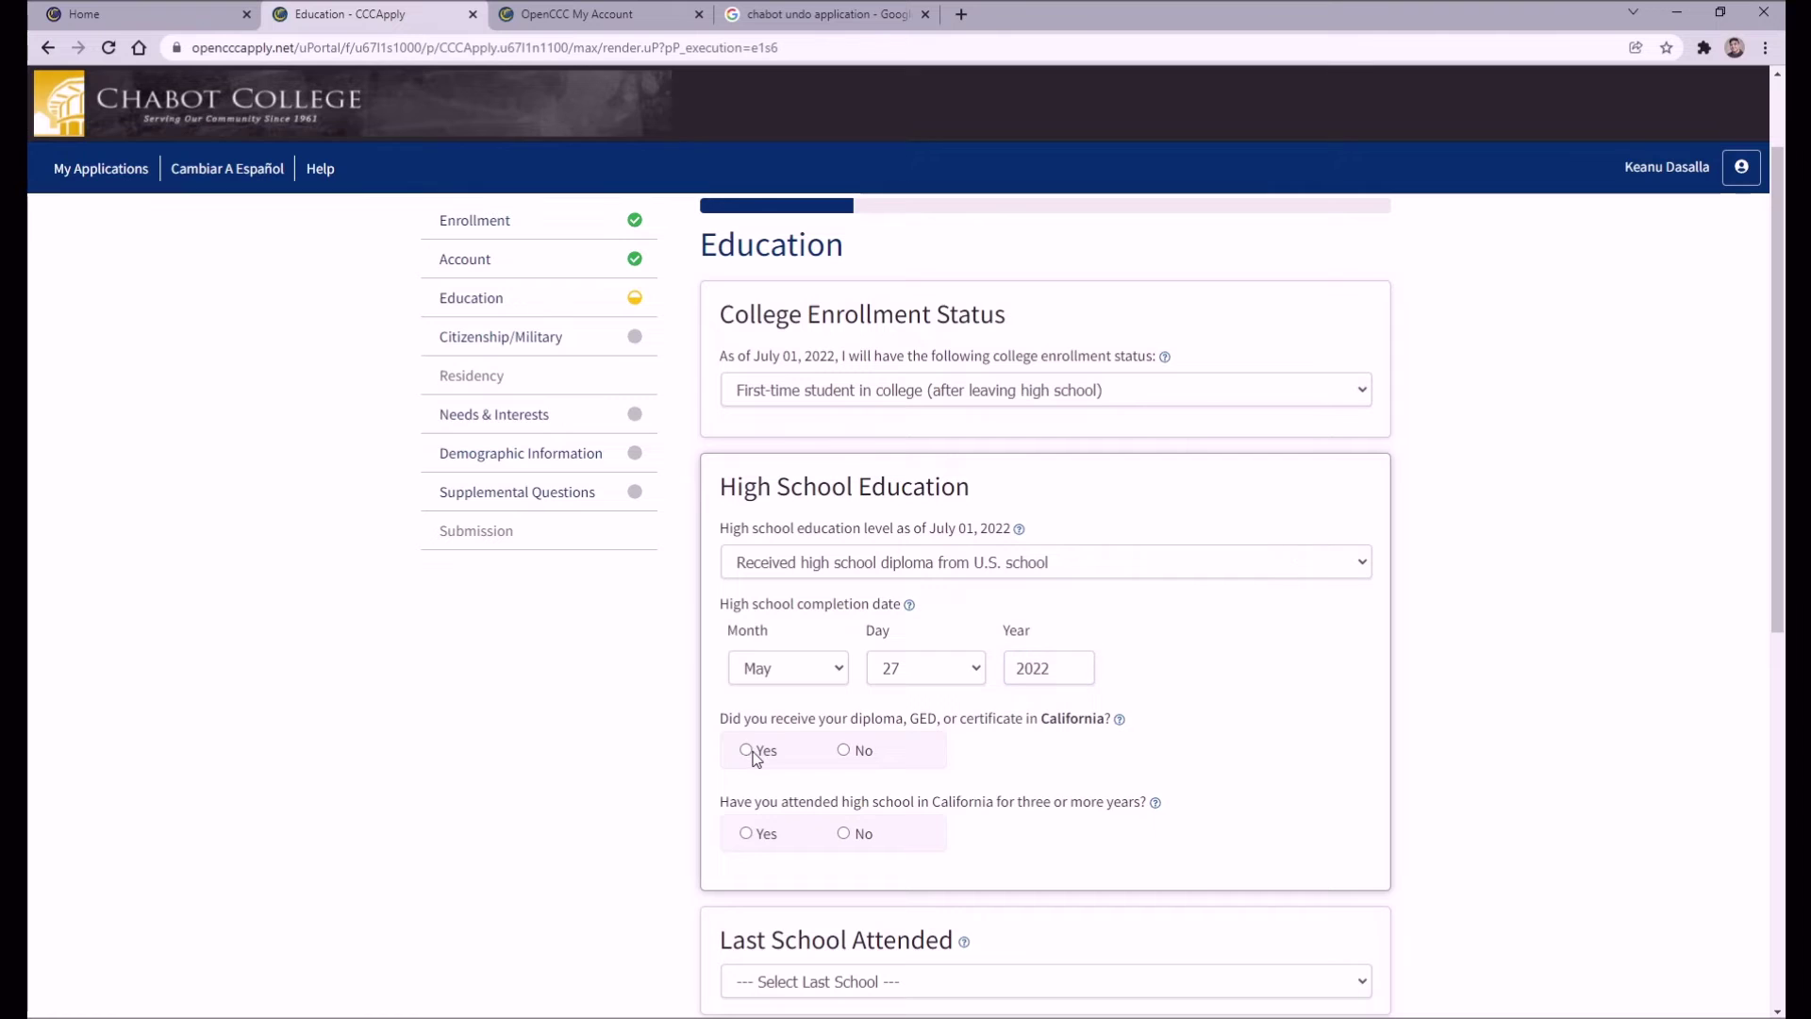
pyautogui.click(746, 834)
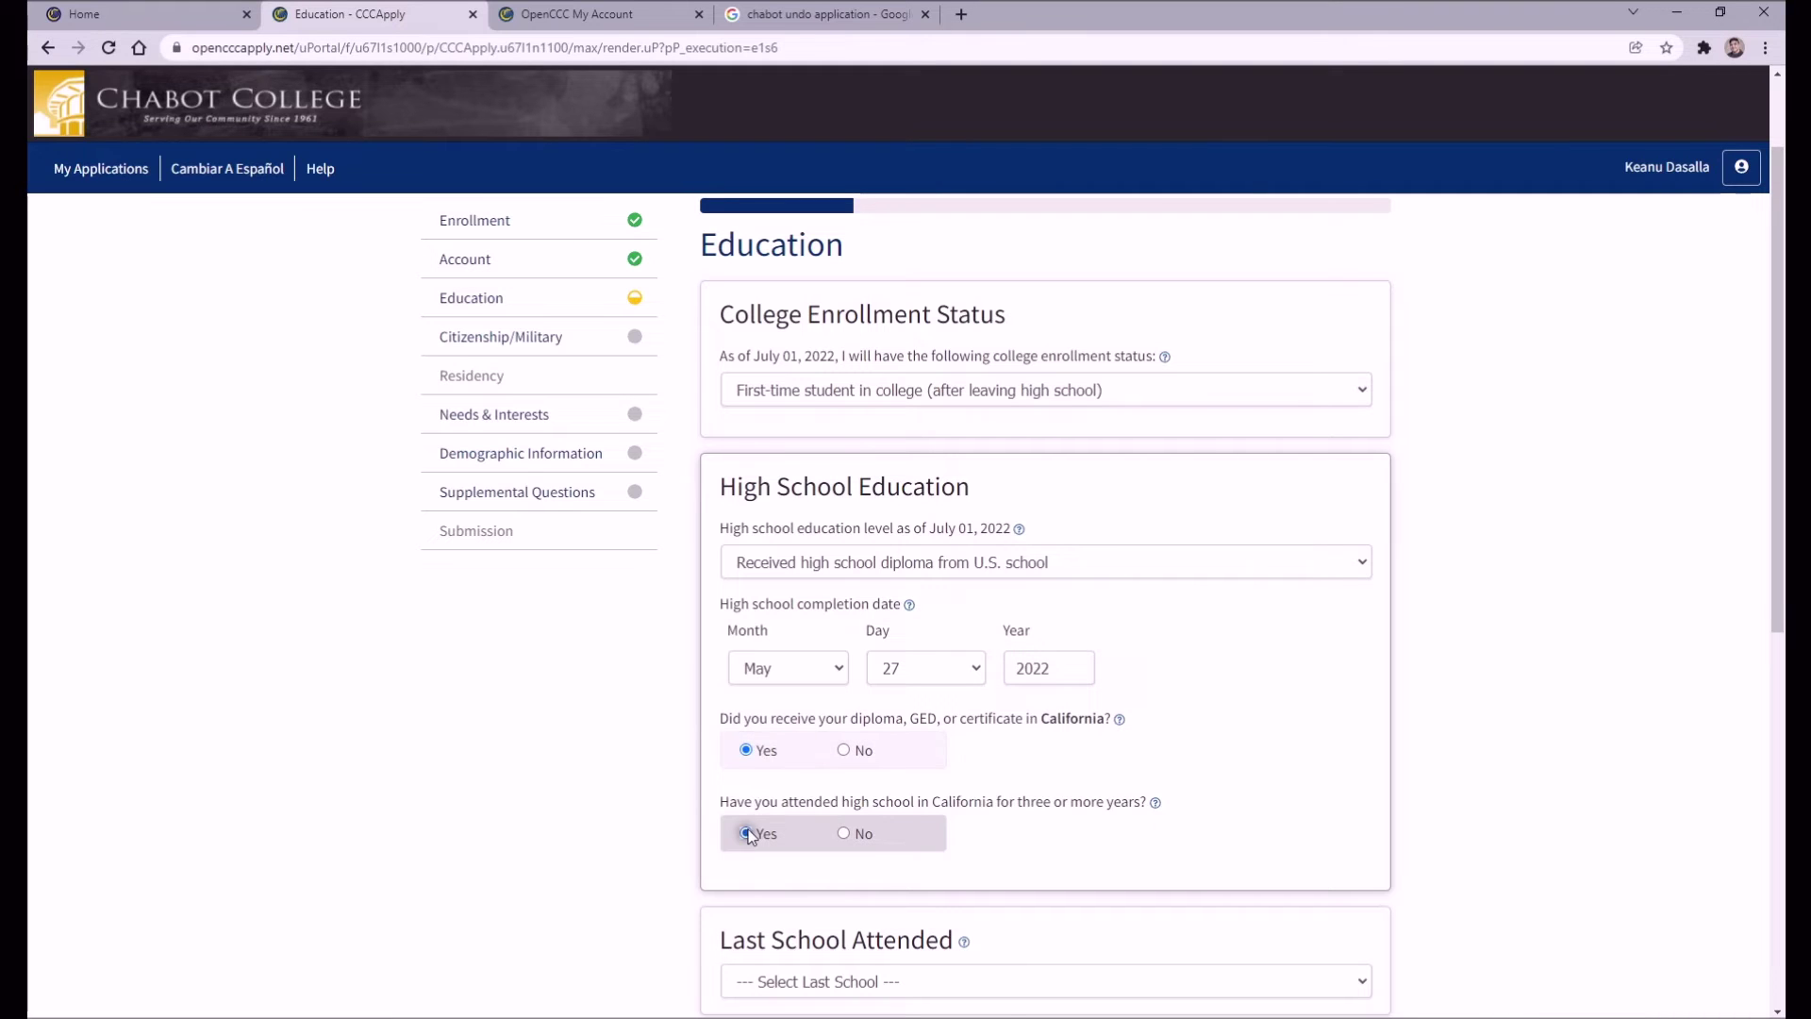
pyautogui.scroll(-1, 975, 772)
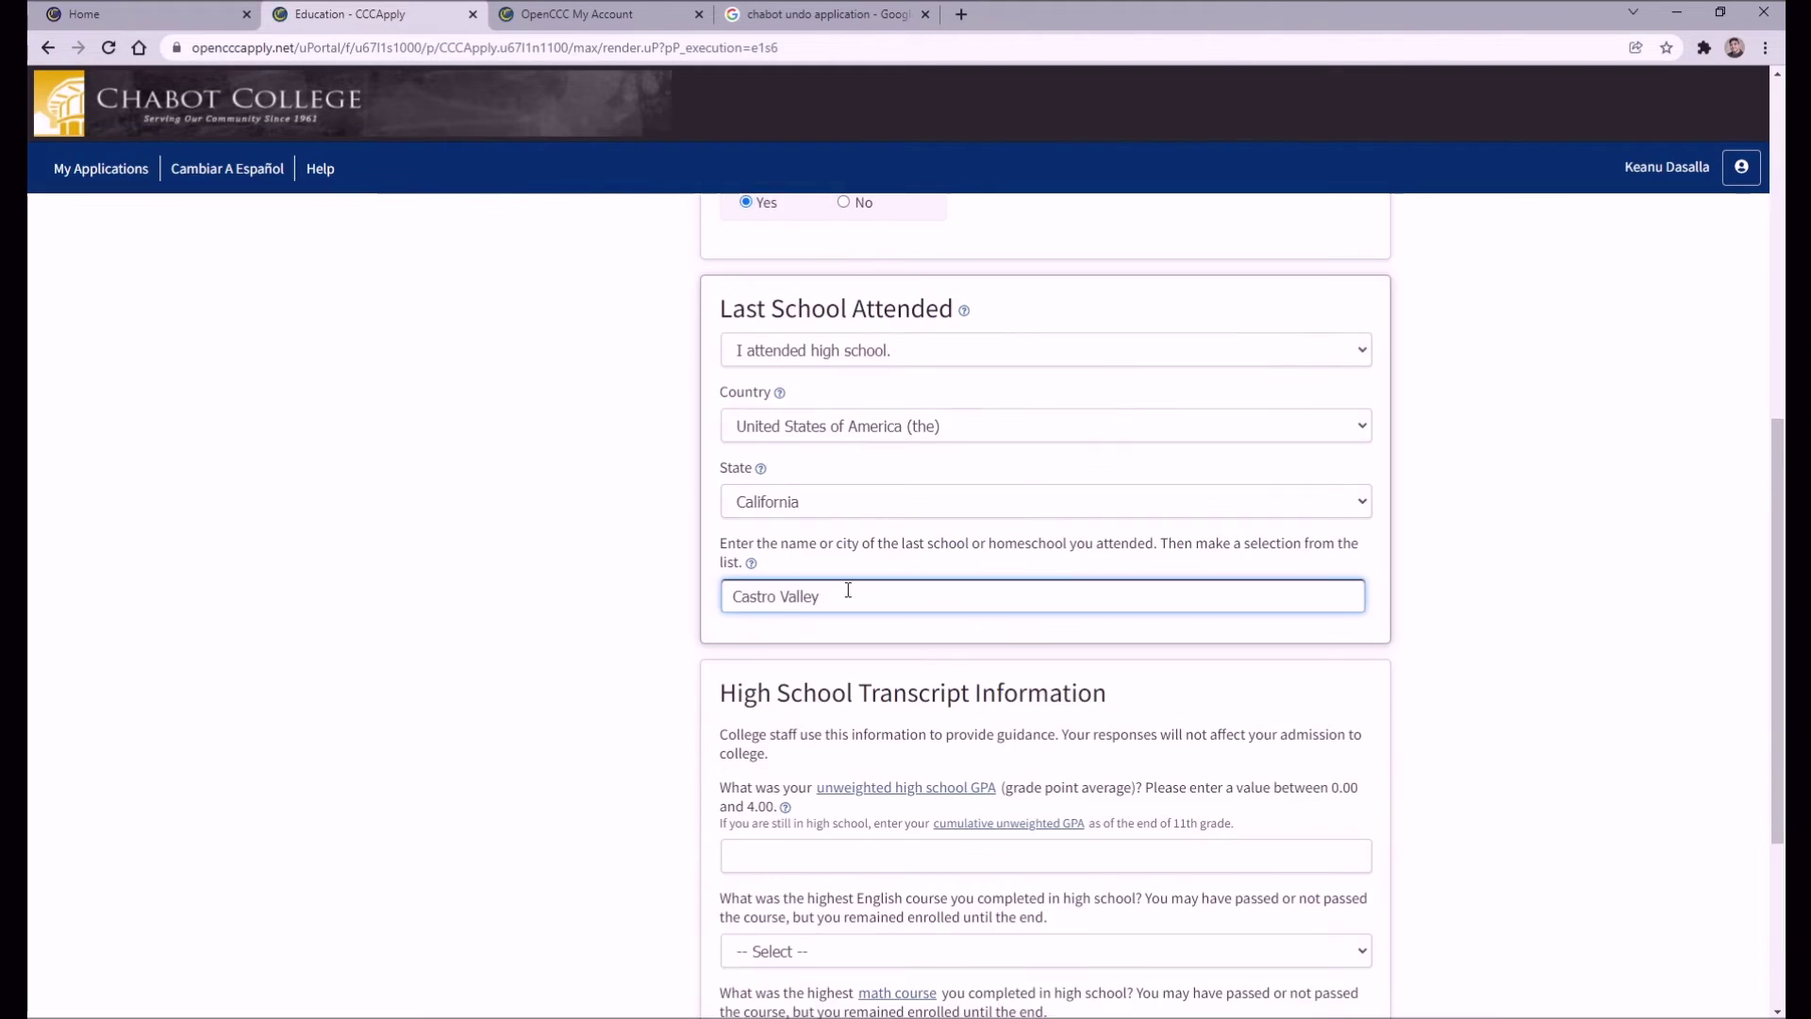
pyautogui.scroll(-3, 845, 591)
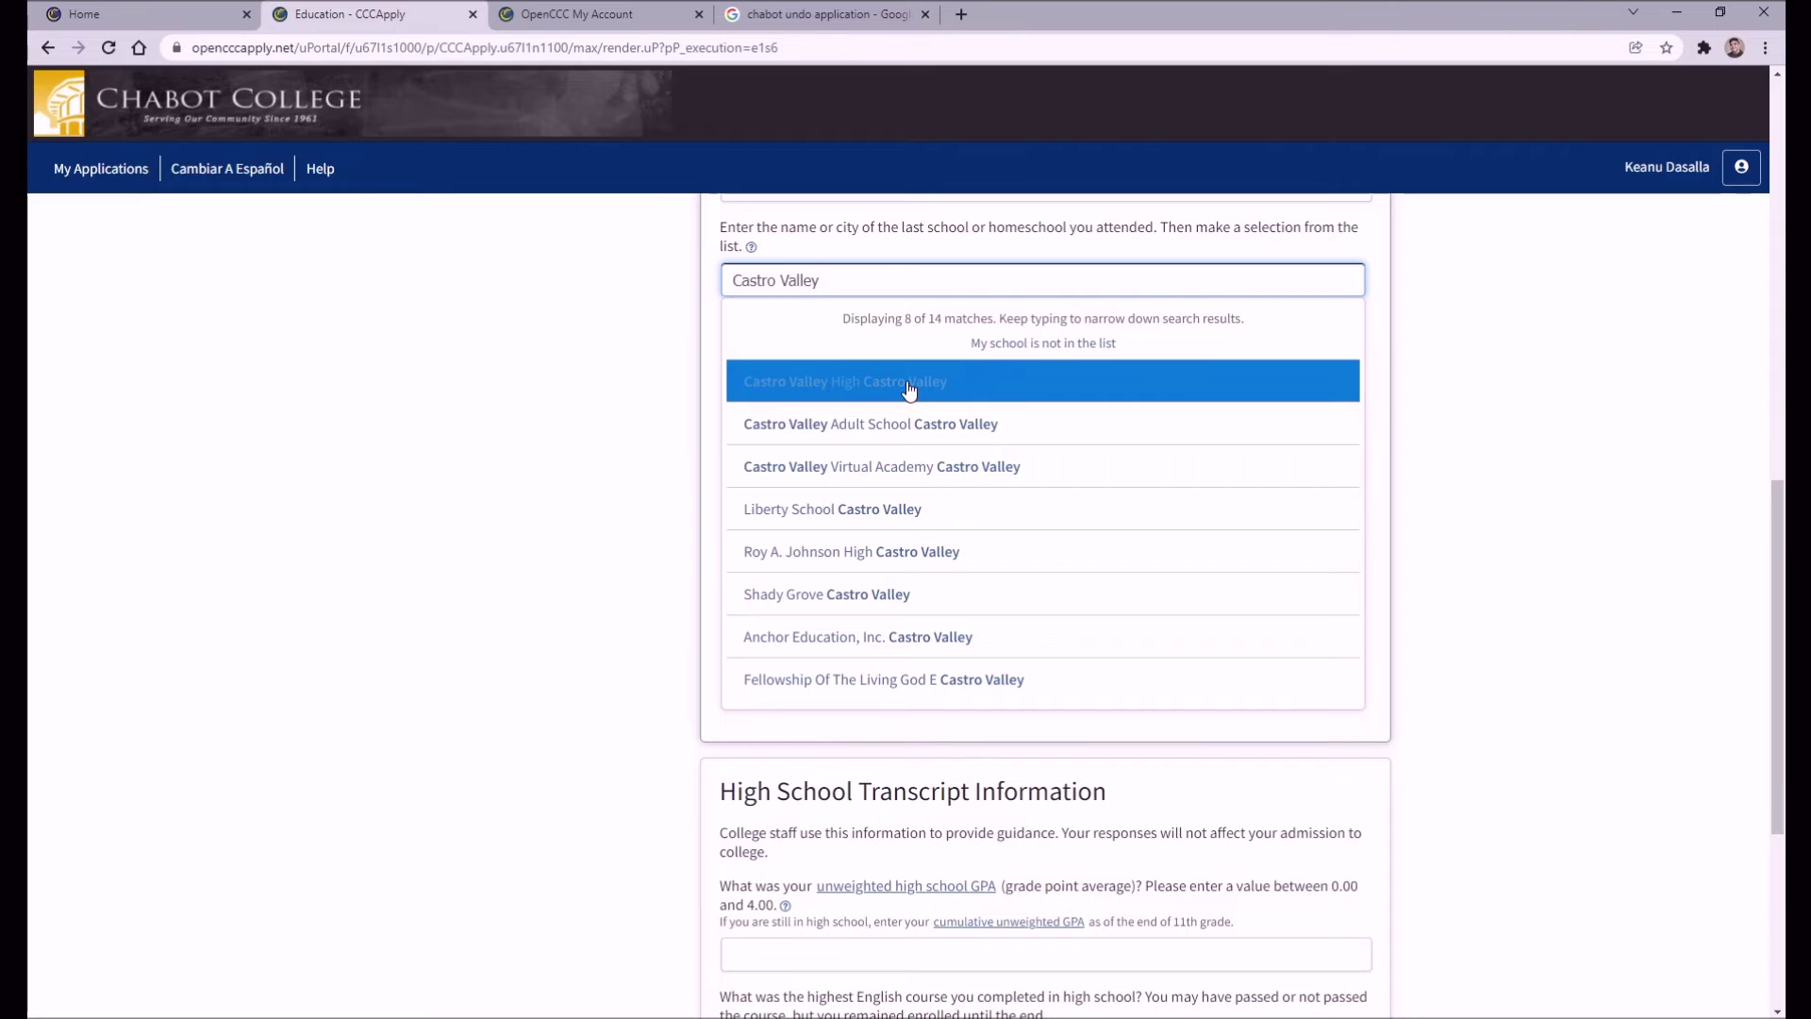
pyautogui.click(908, 387)
pyautogui.click(1085, 723)
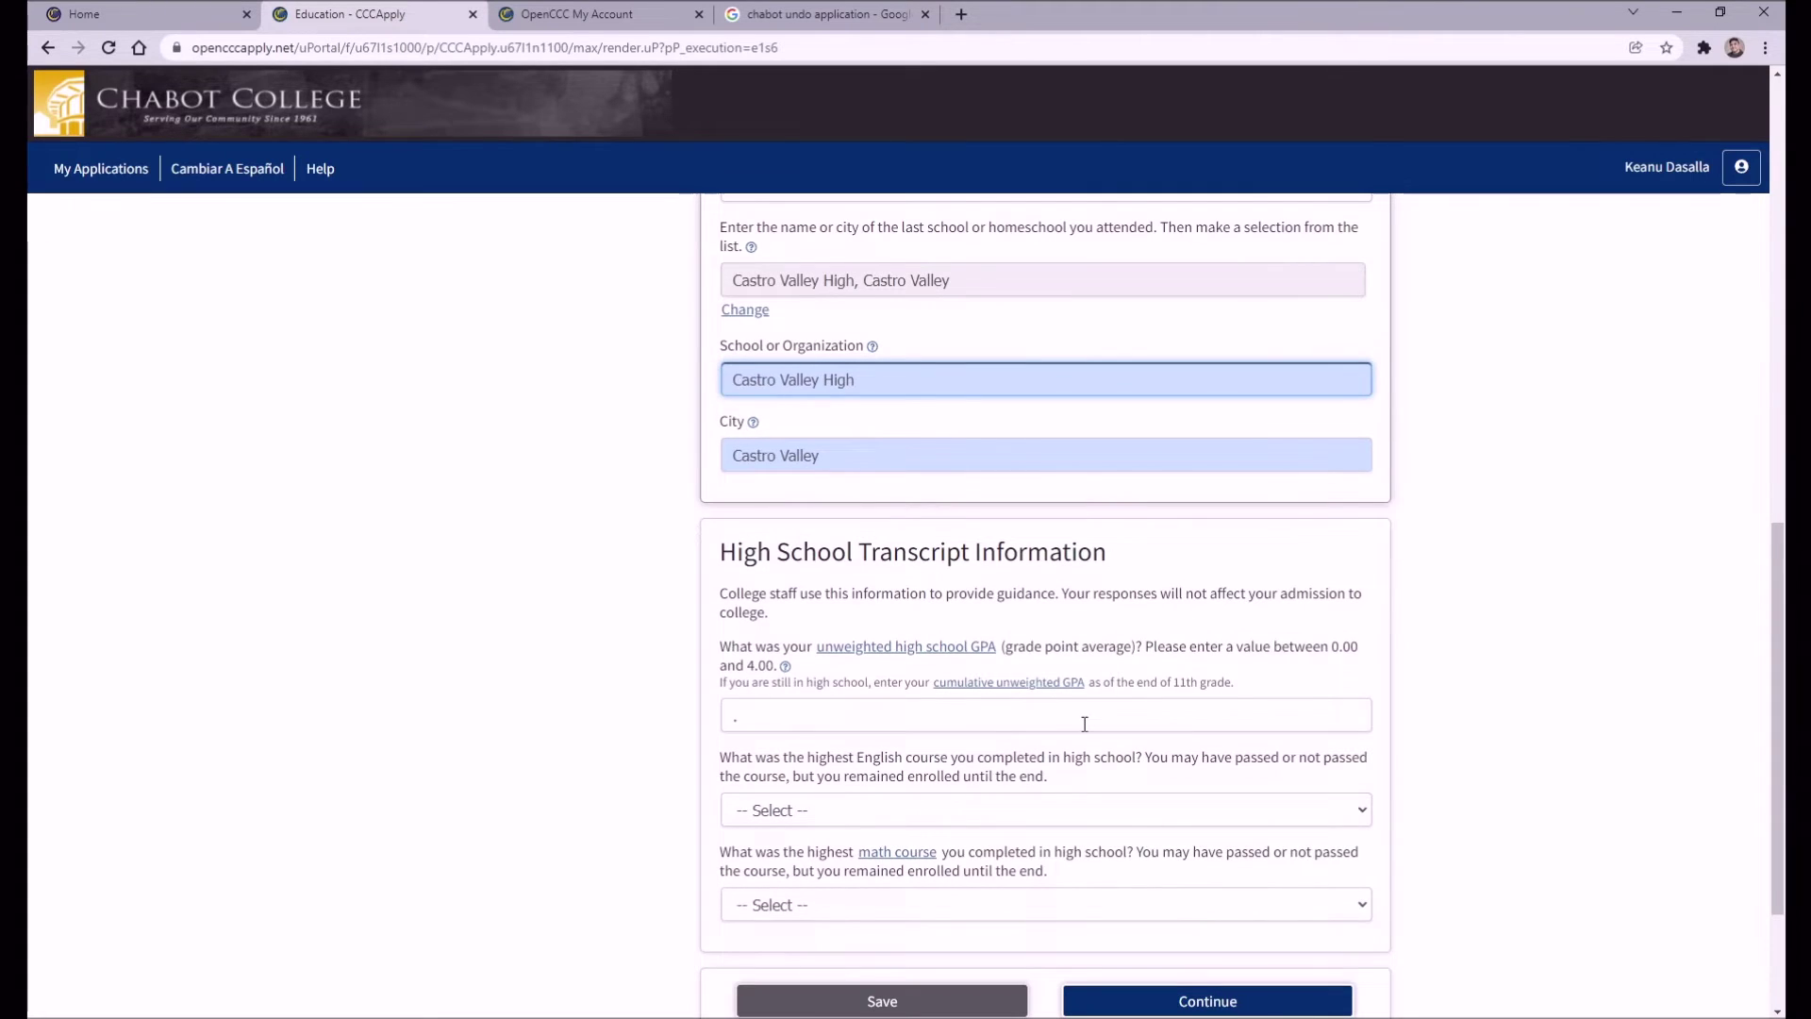
pyautogui.scroll(-3, 1085, 724)
pyautogui.click(1205, 776)
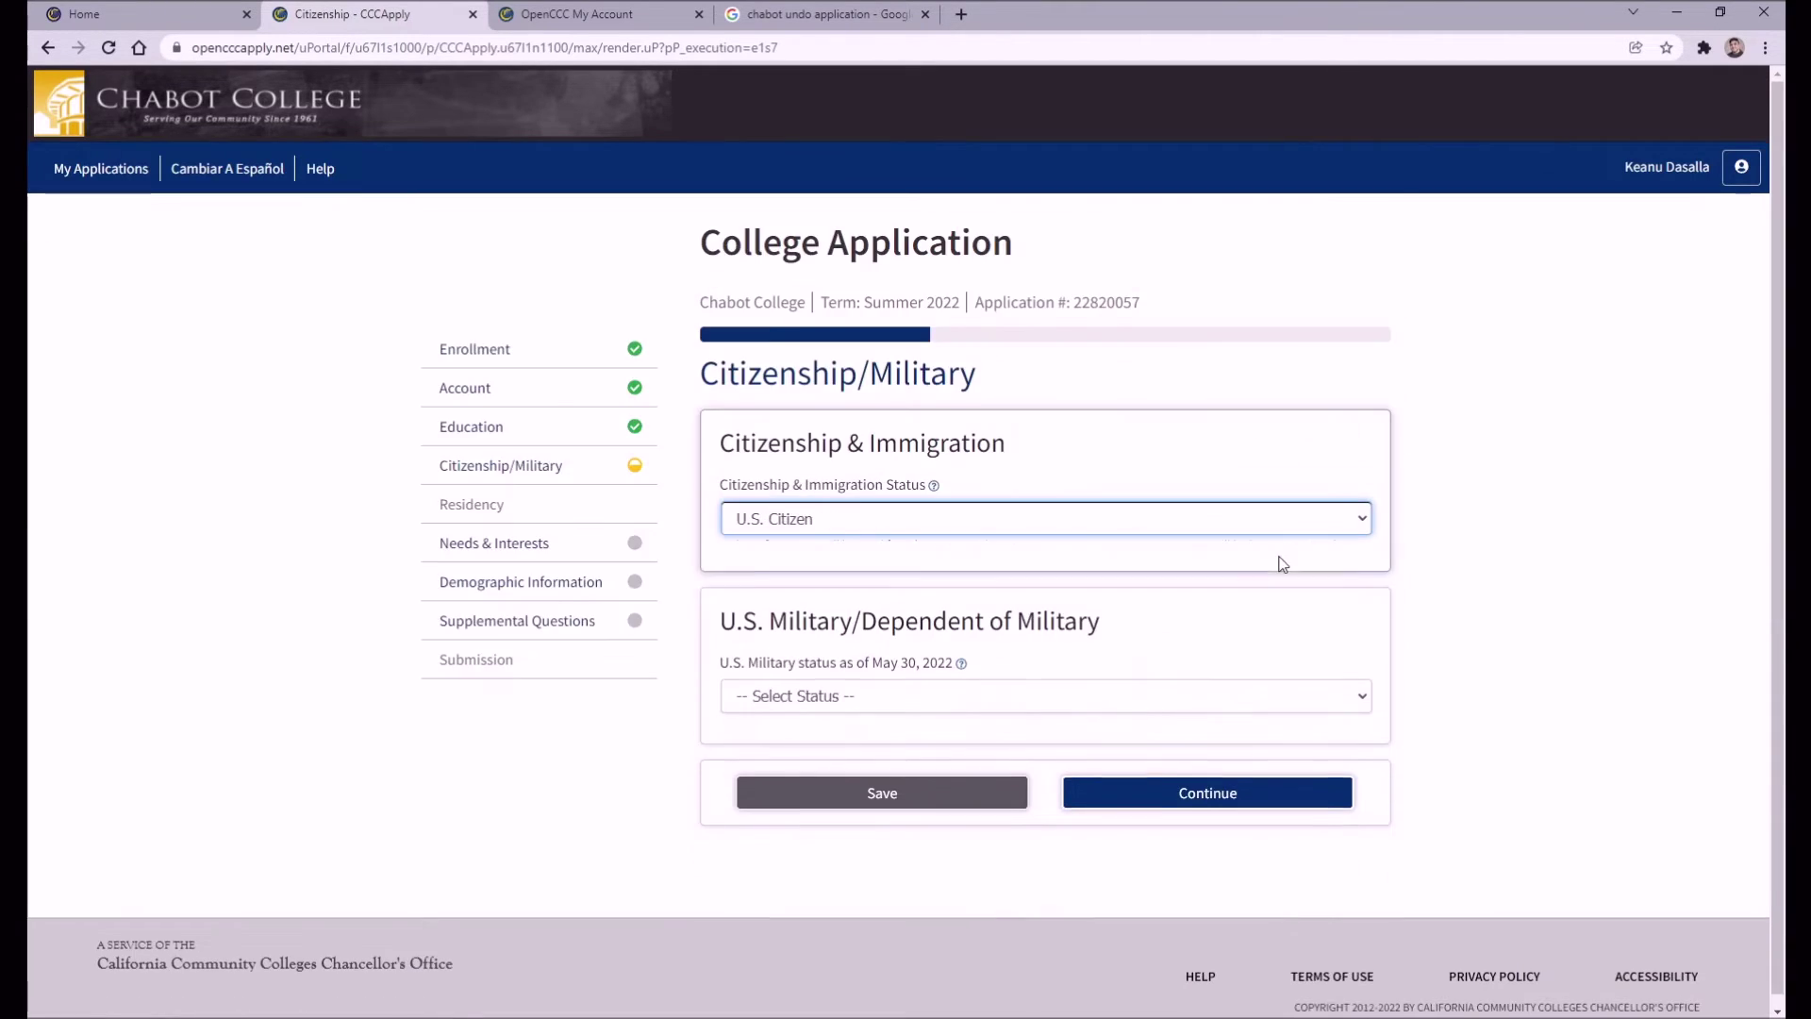
# Step: Settle the citizenship status on U.S. Citizen and save to move to Residency
pyautogui.click(1258, 577)
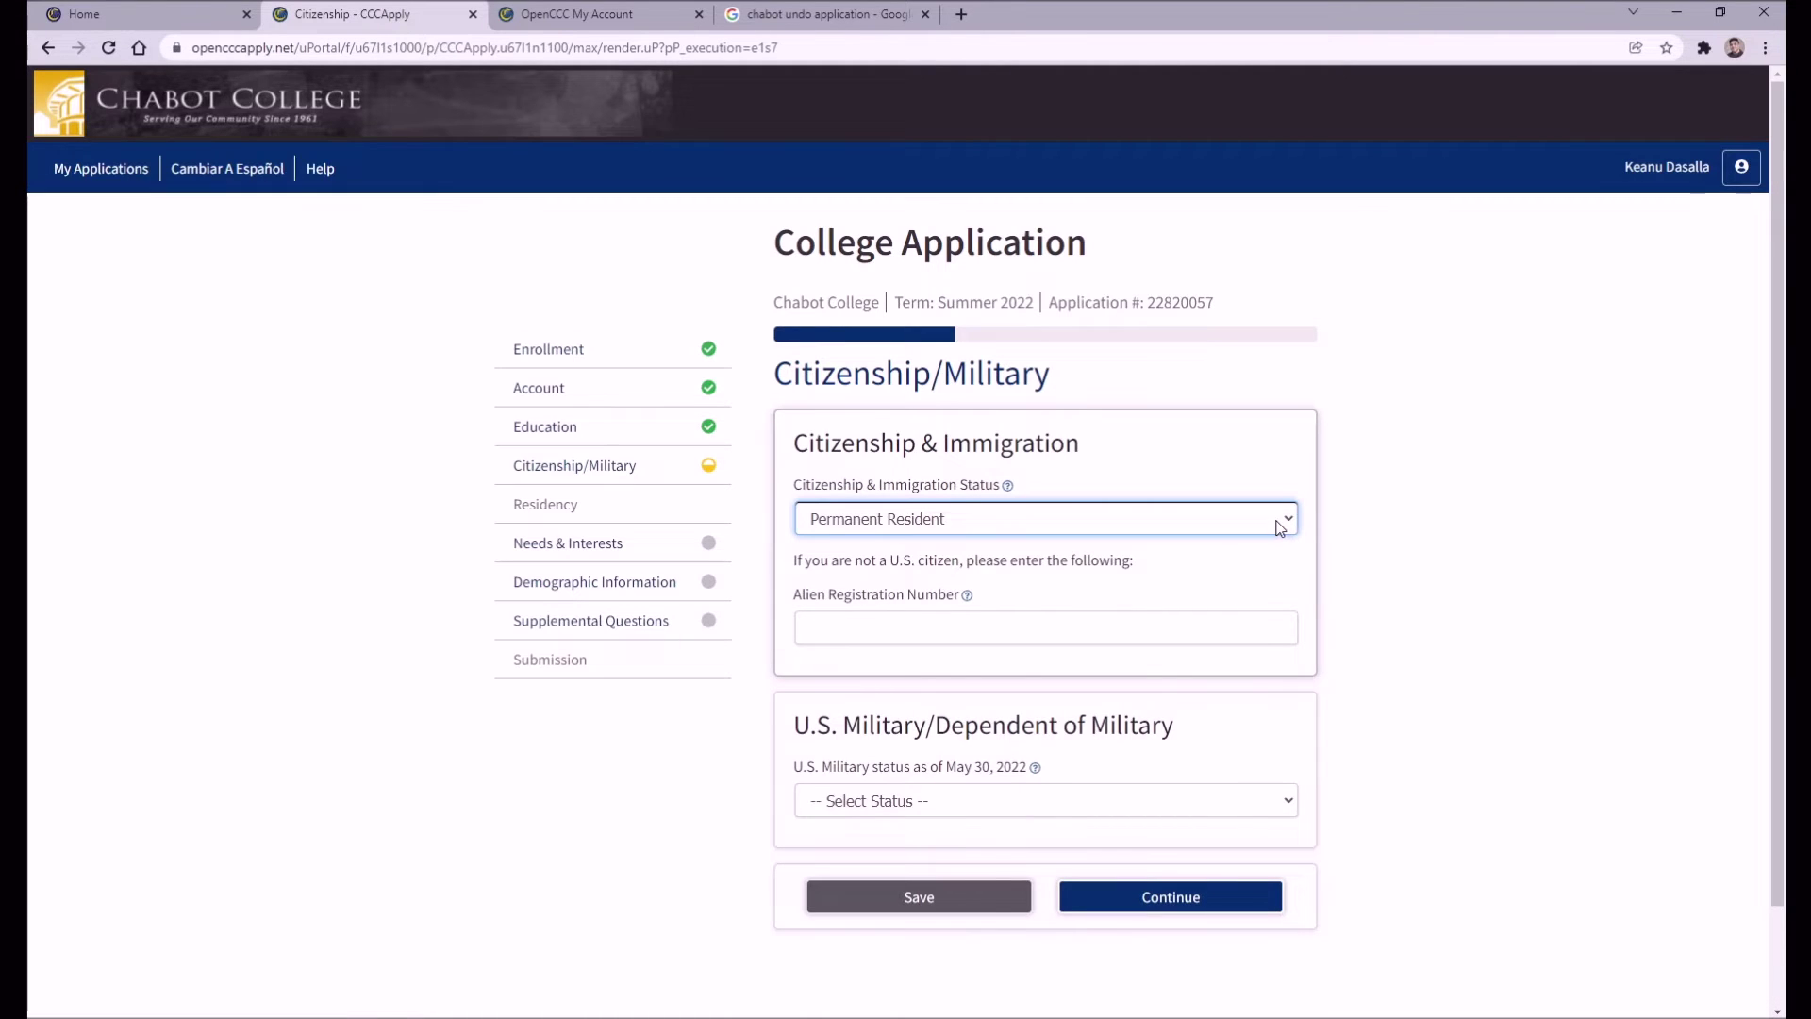
pyautogui.press('s')
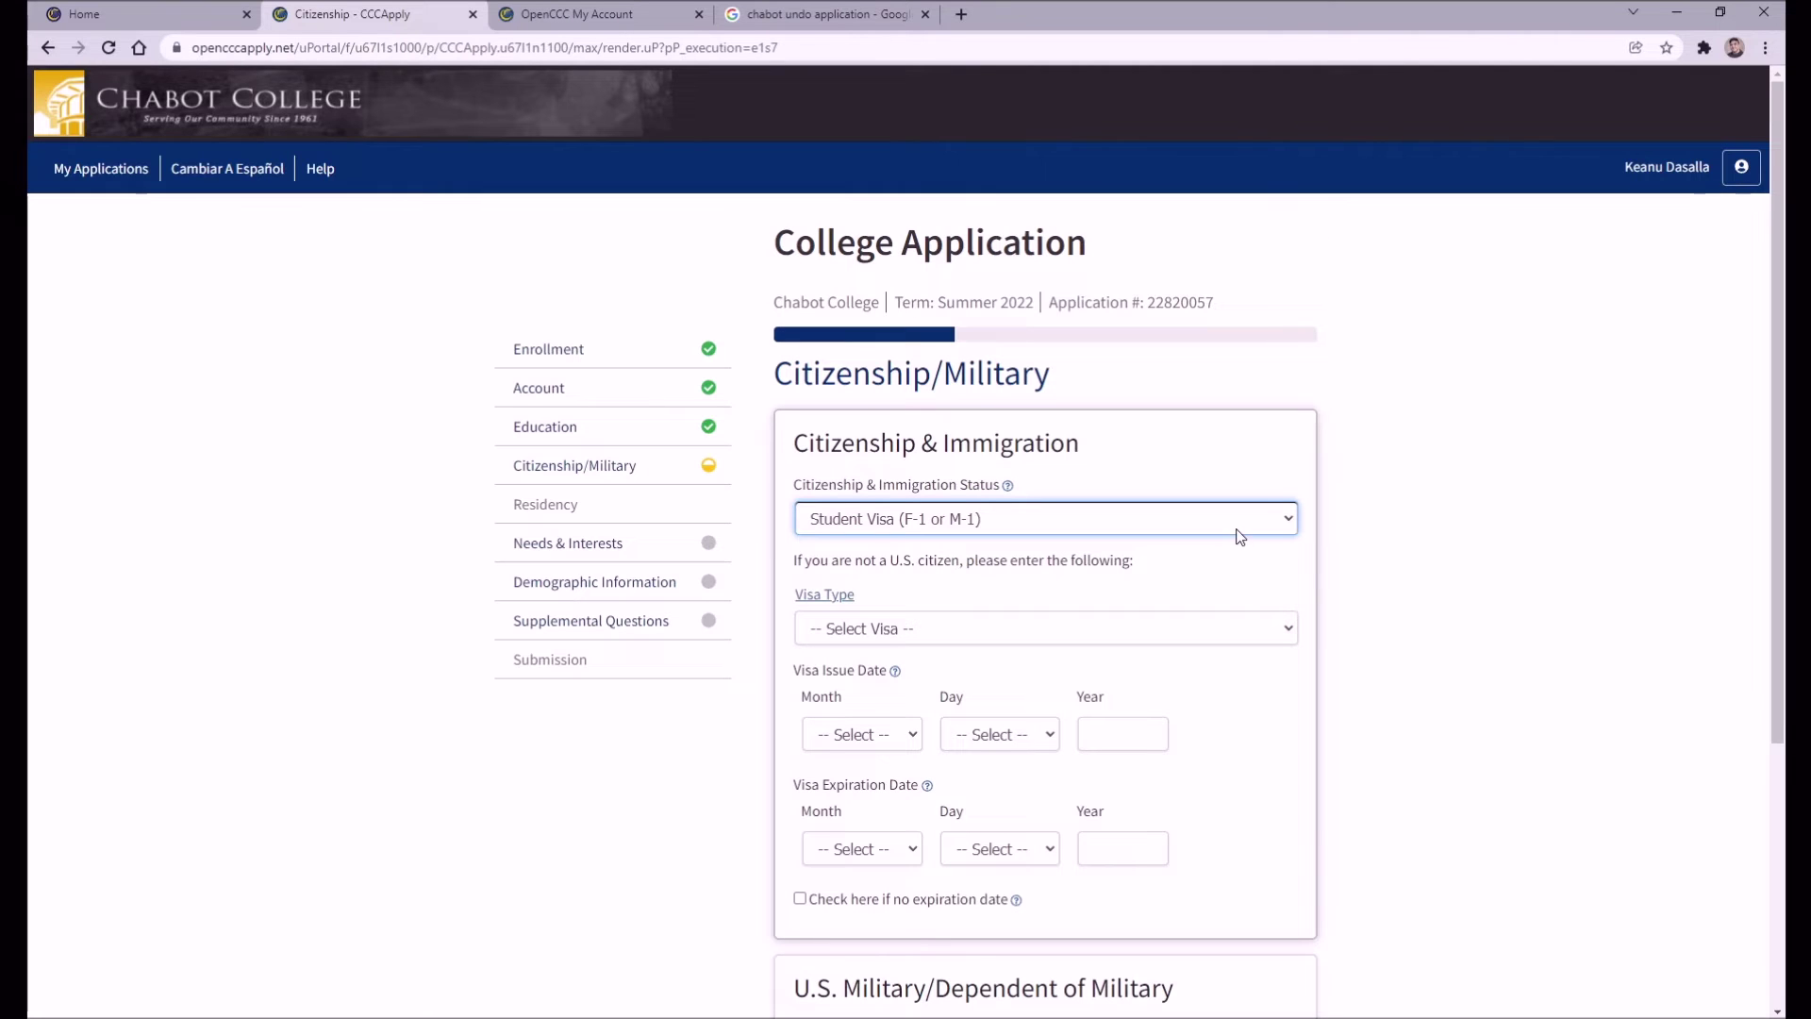
pyautogui.press('u')
pyautogui.click(1197, 783)
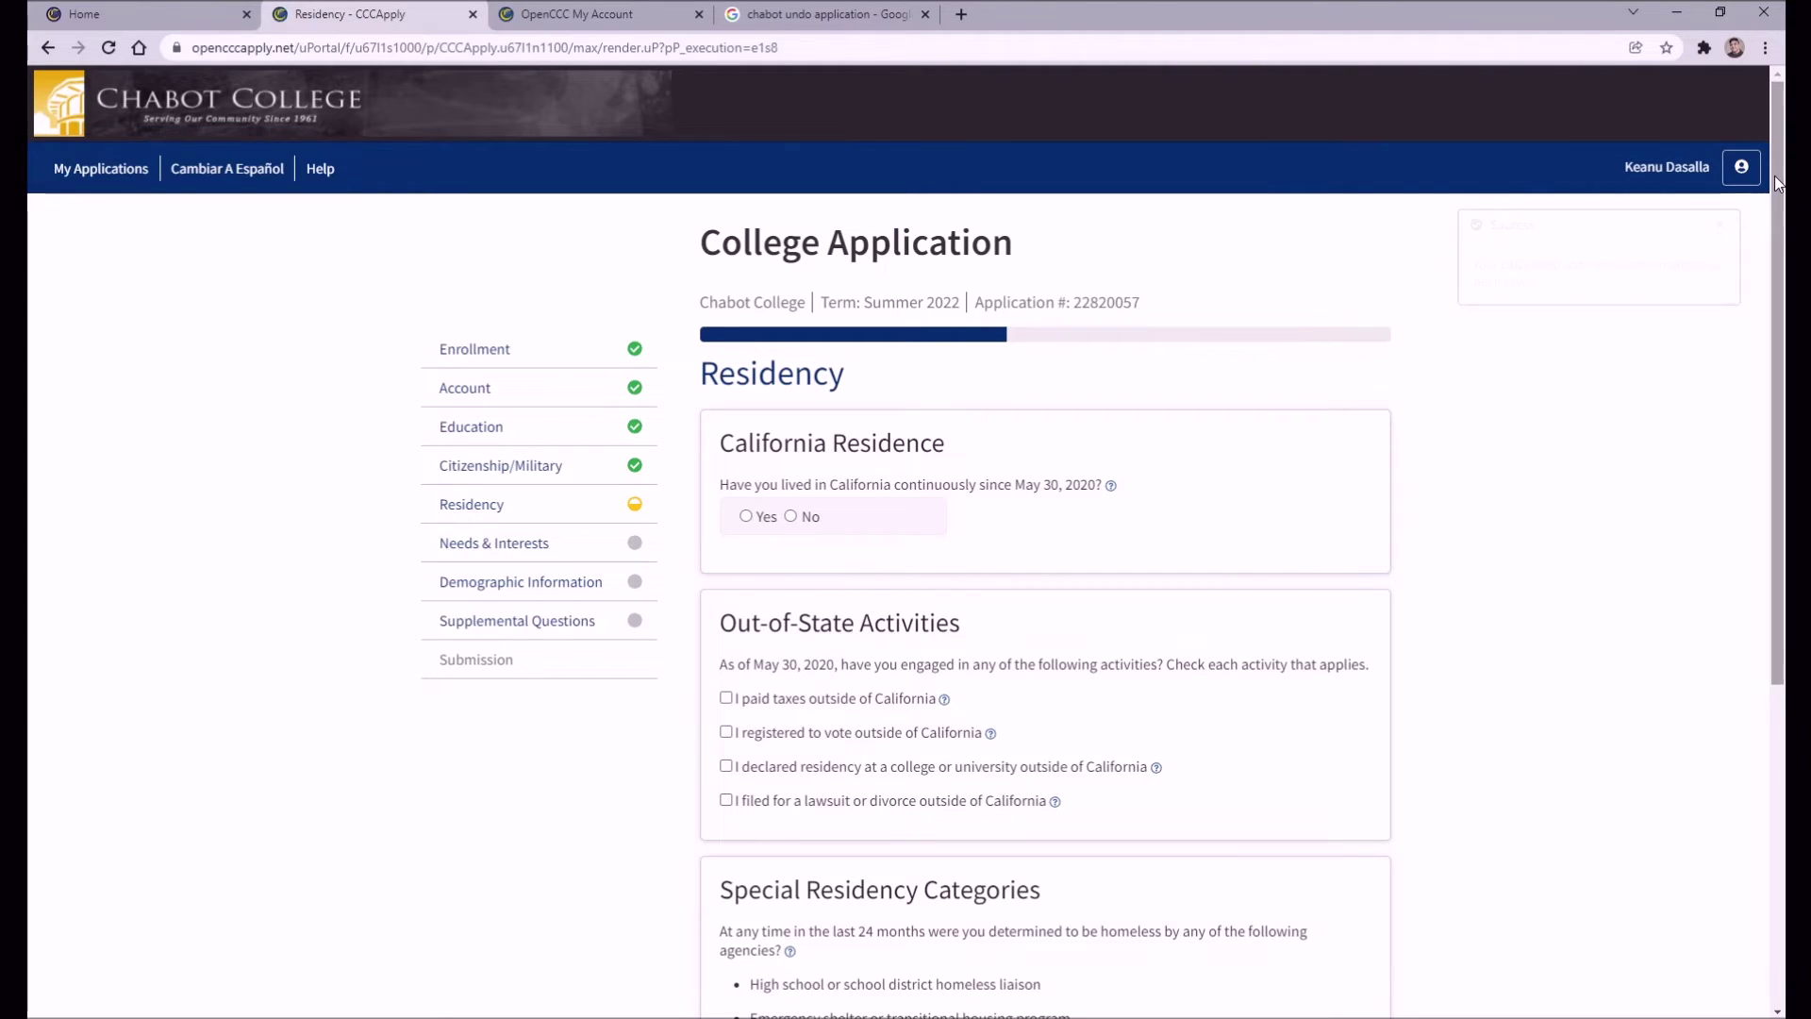
# Step: Answer Yes to receiving information about money for college and scroll through the remaining sections
pyautogui.moveTo(1774, 175); pyautogui.dragTo(1749, 545)
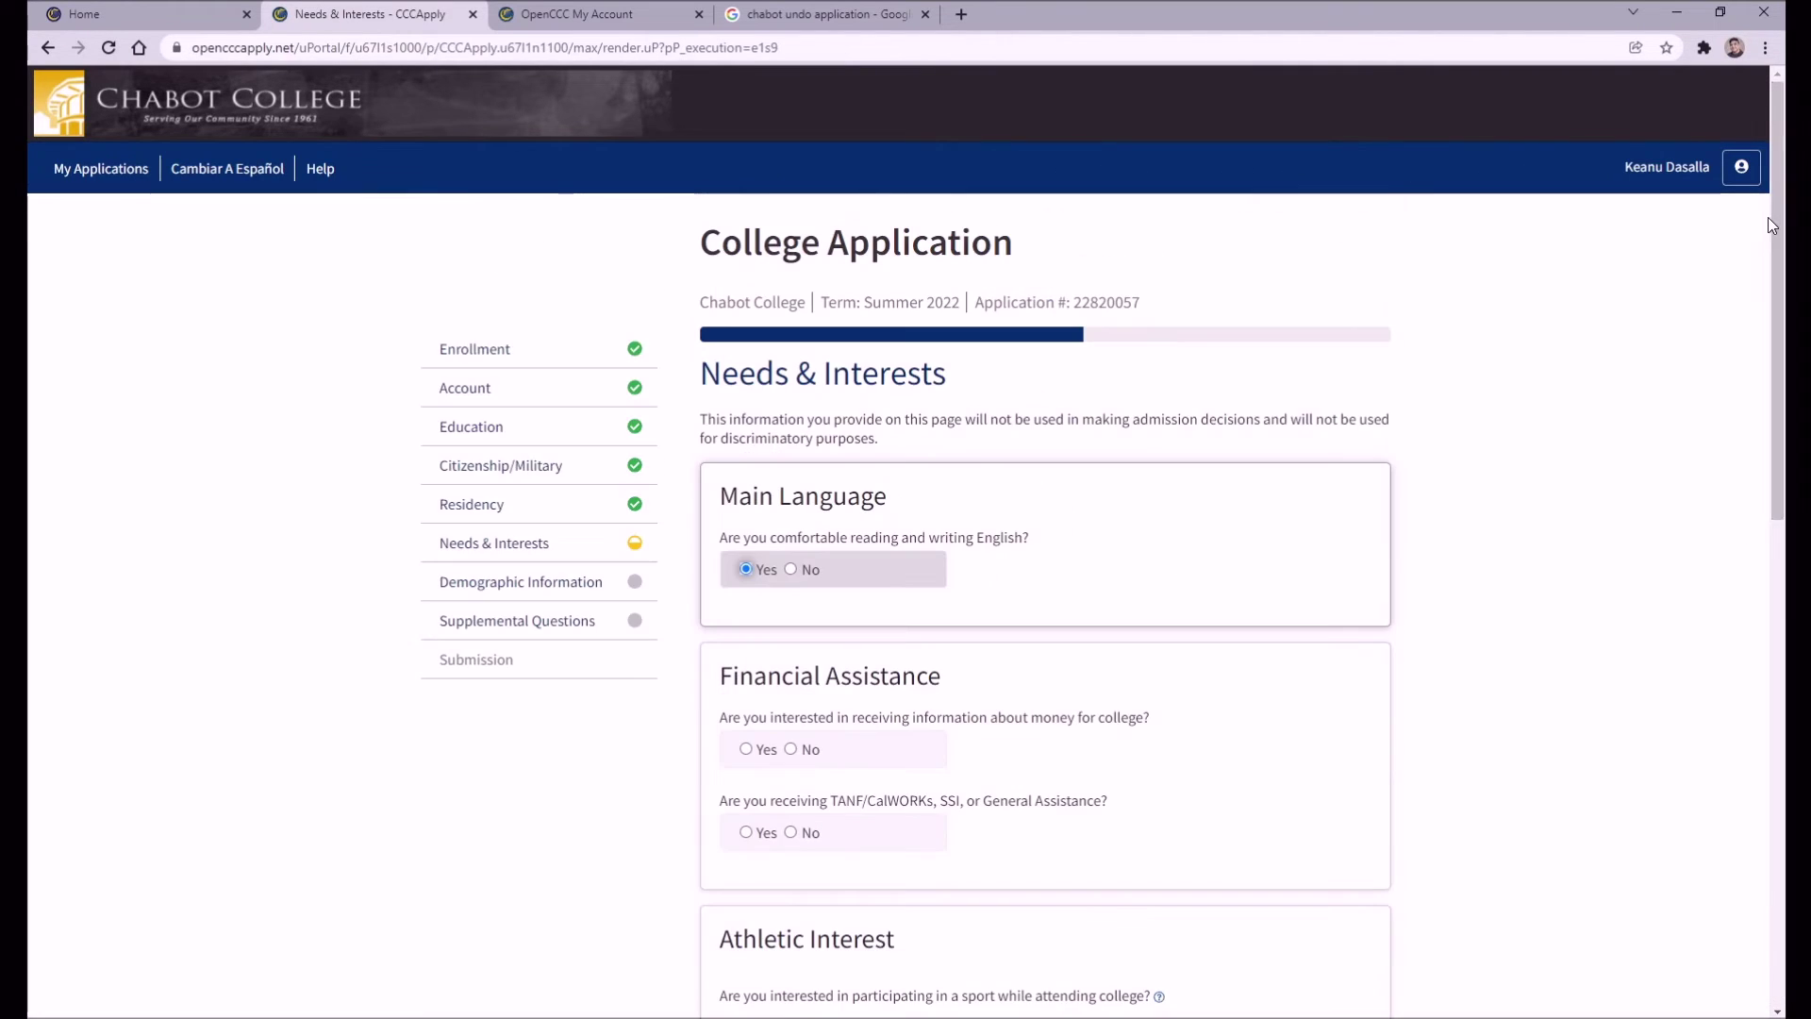
pyautogui.moveTo(1768, 217)
pyautogui.mouseDown()
pyautogui.moveTo(1750, 442)
pyautogui.moveTo(1688, 727)
pyautogui.moveTo(1769, 224)
pyautogui.mouseUp()
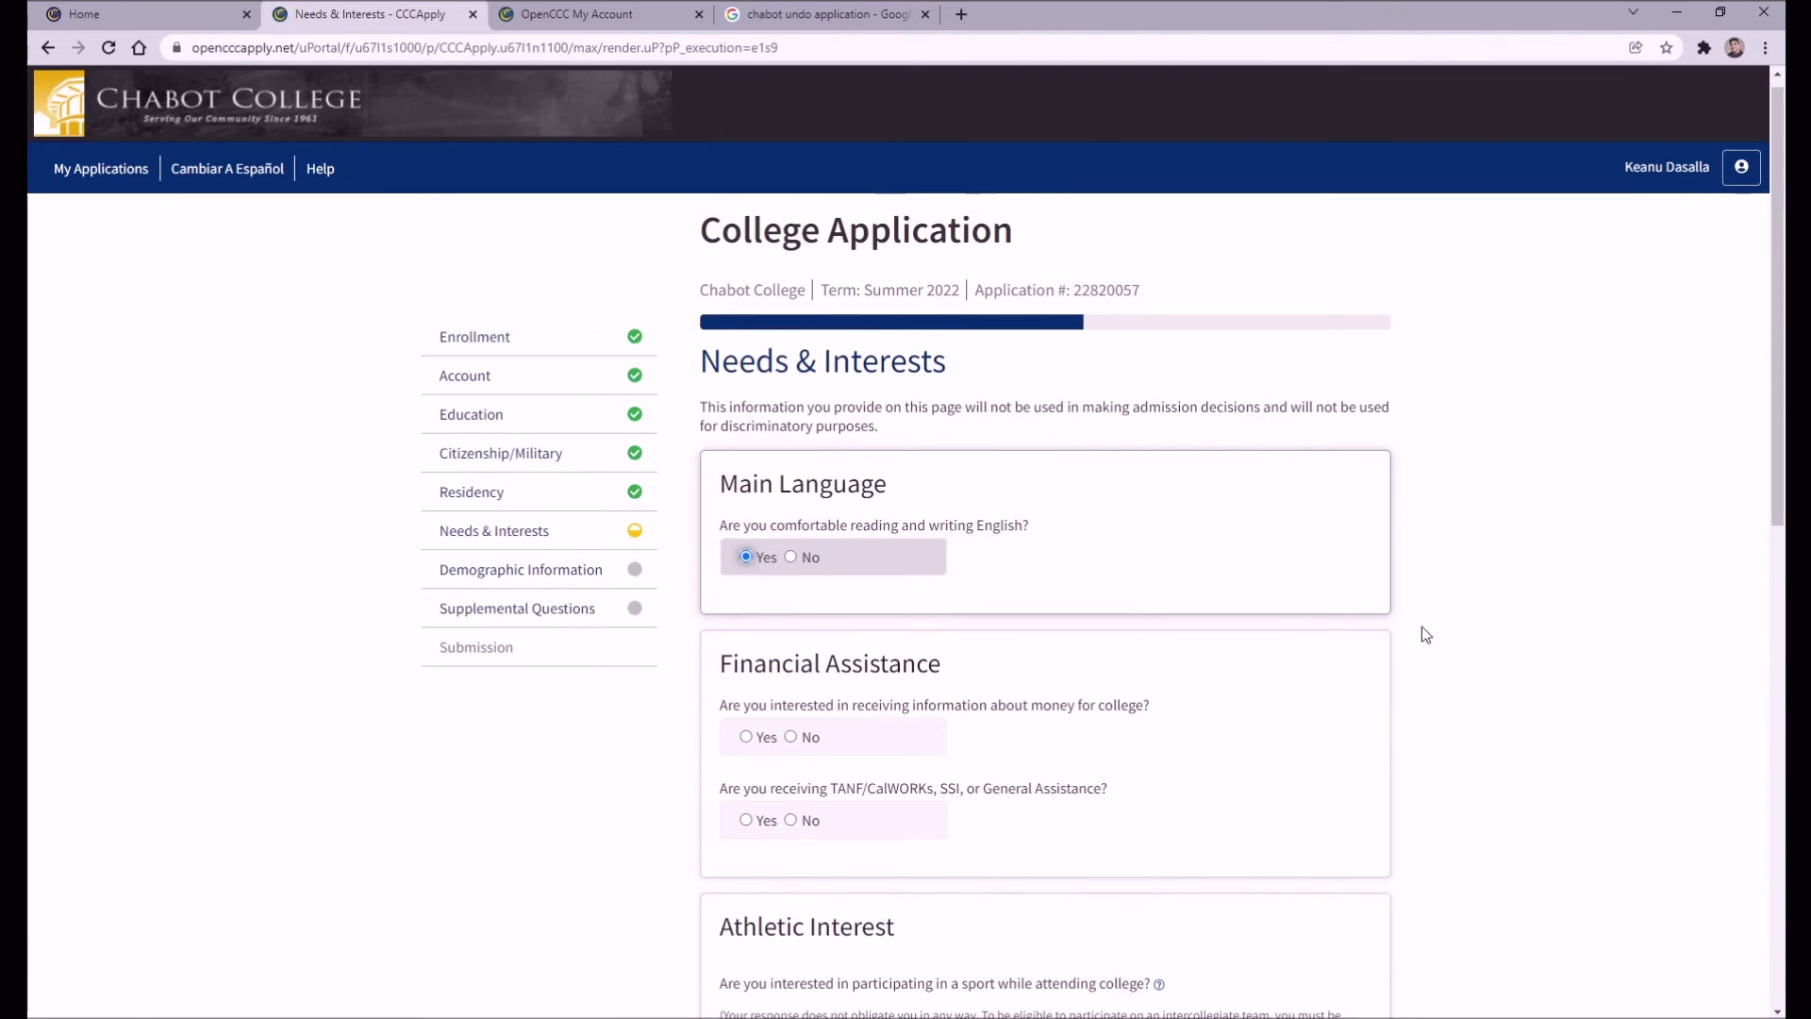
pyautogui.click(746, 738)
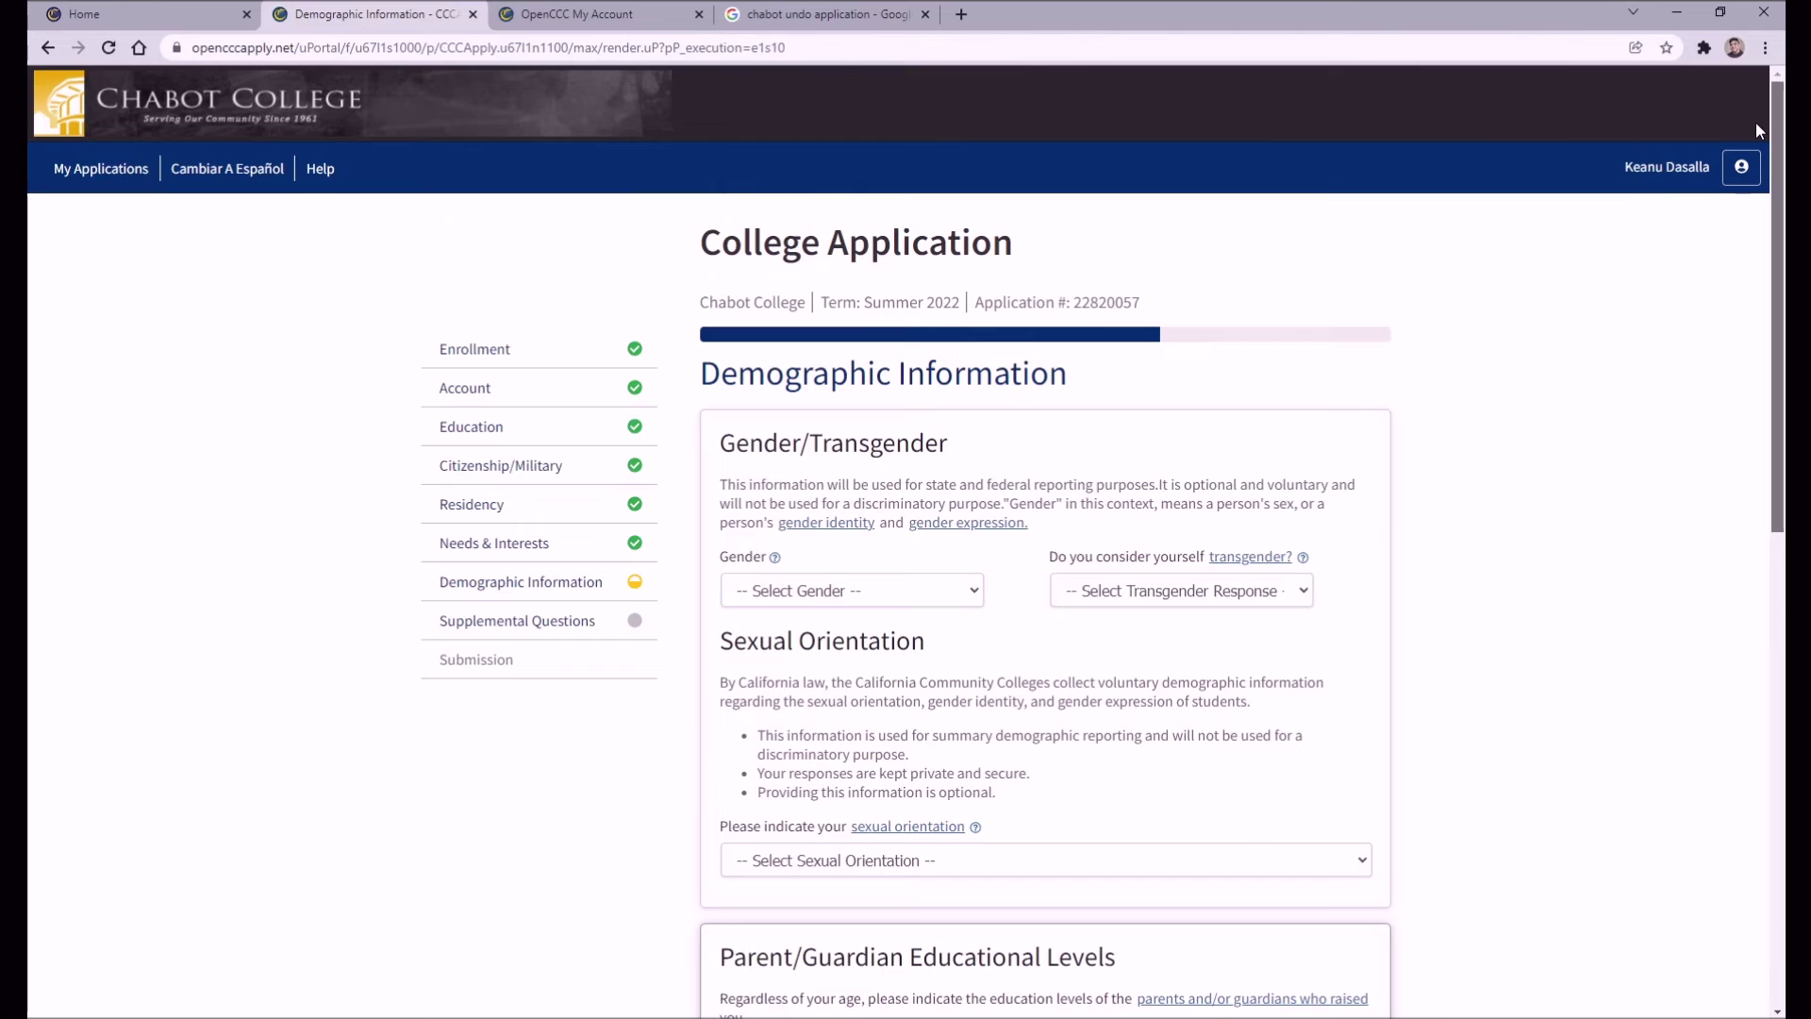
pyautogui.scroll(-3, 1740, 236)
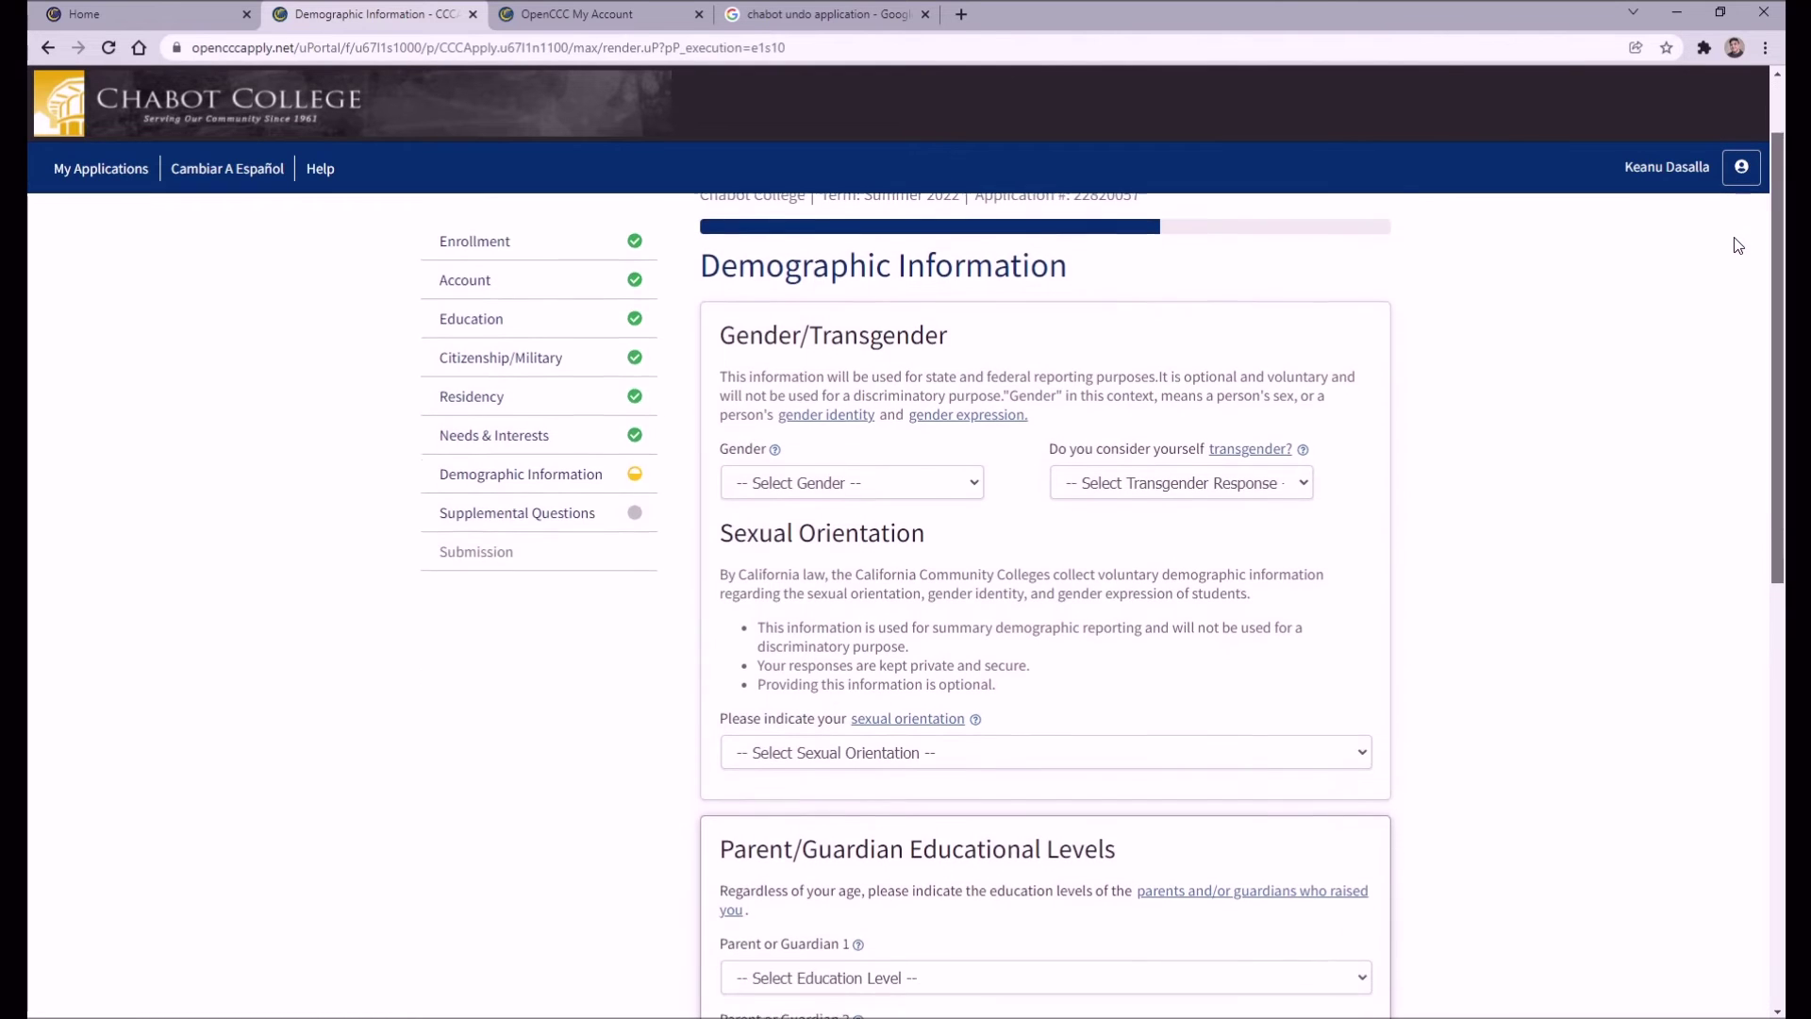
pyautogui.scroll(-5, 1727, 349)
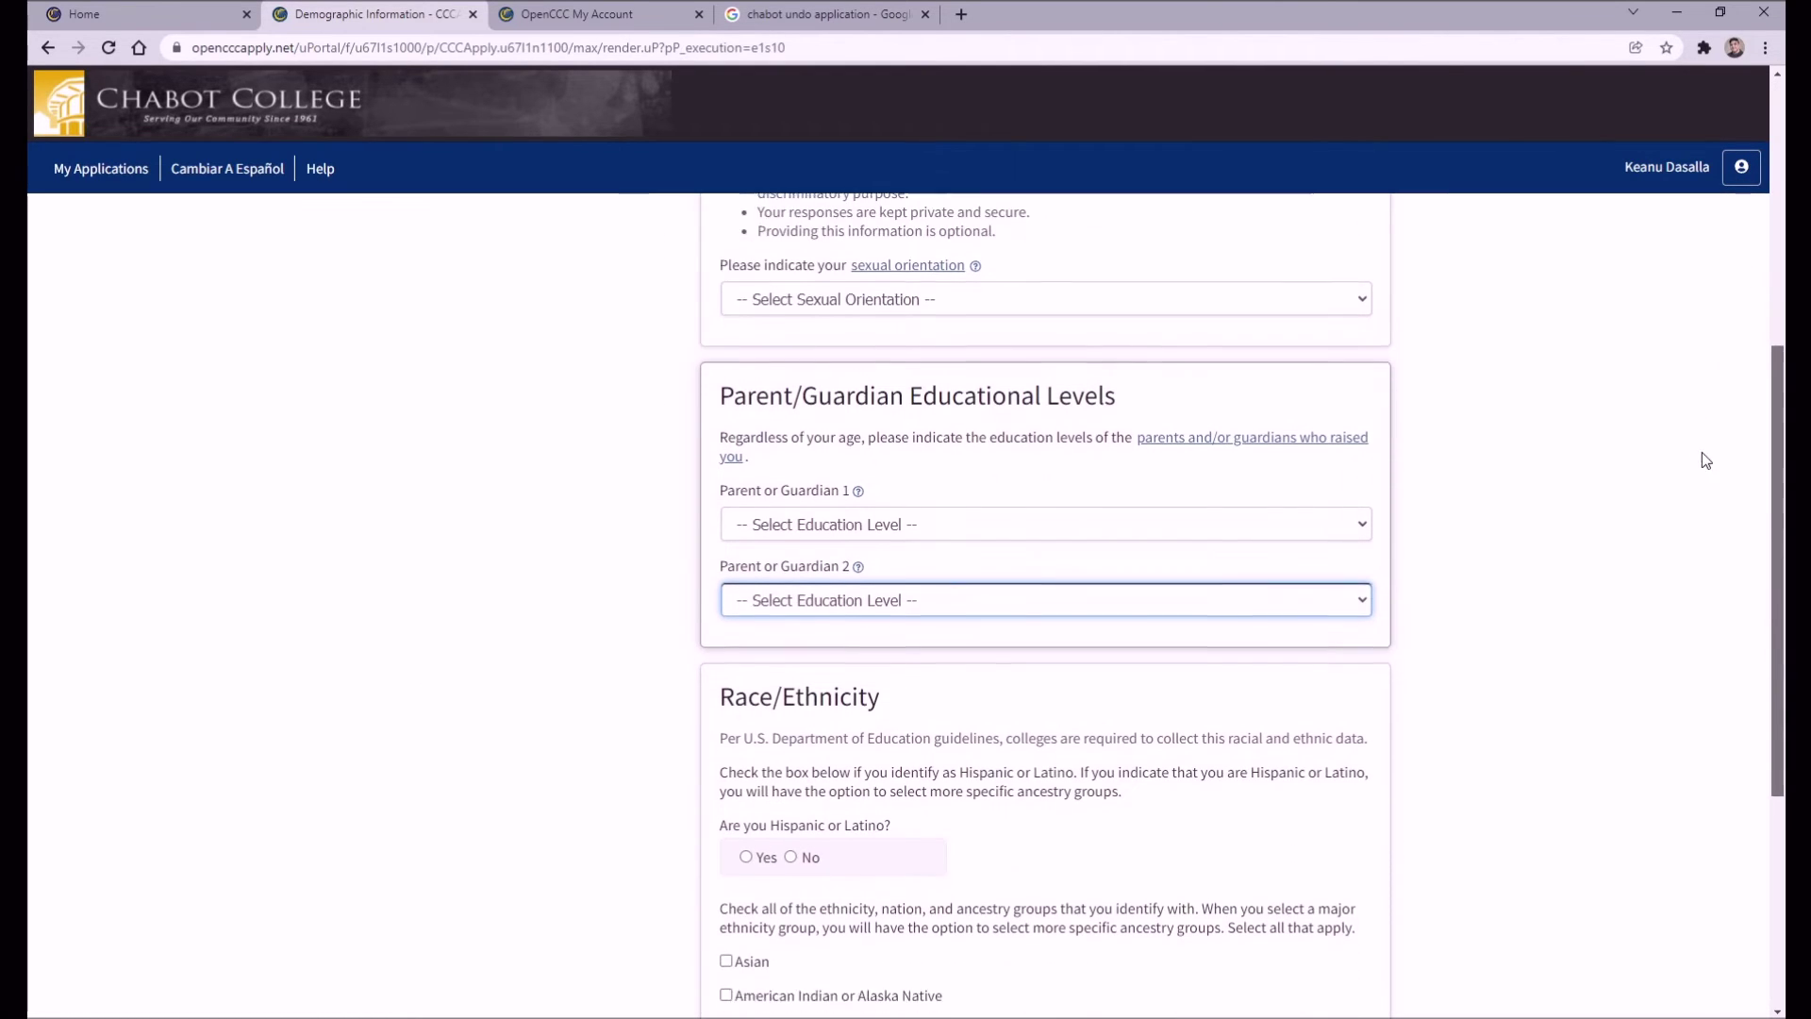
pyautogui.scroll(-3, 1702, 566)
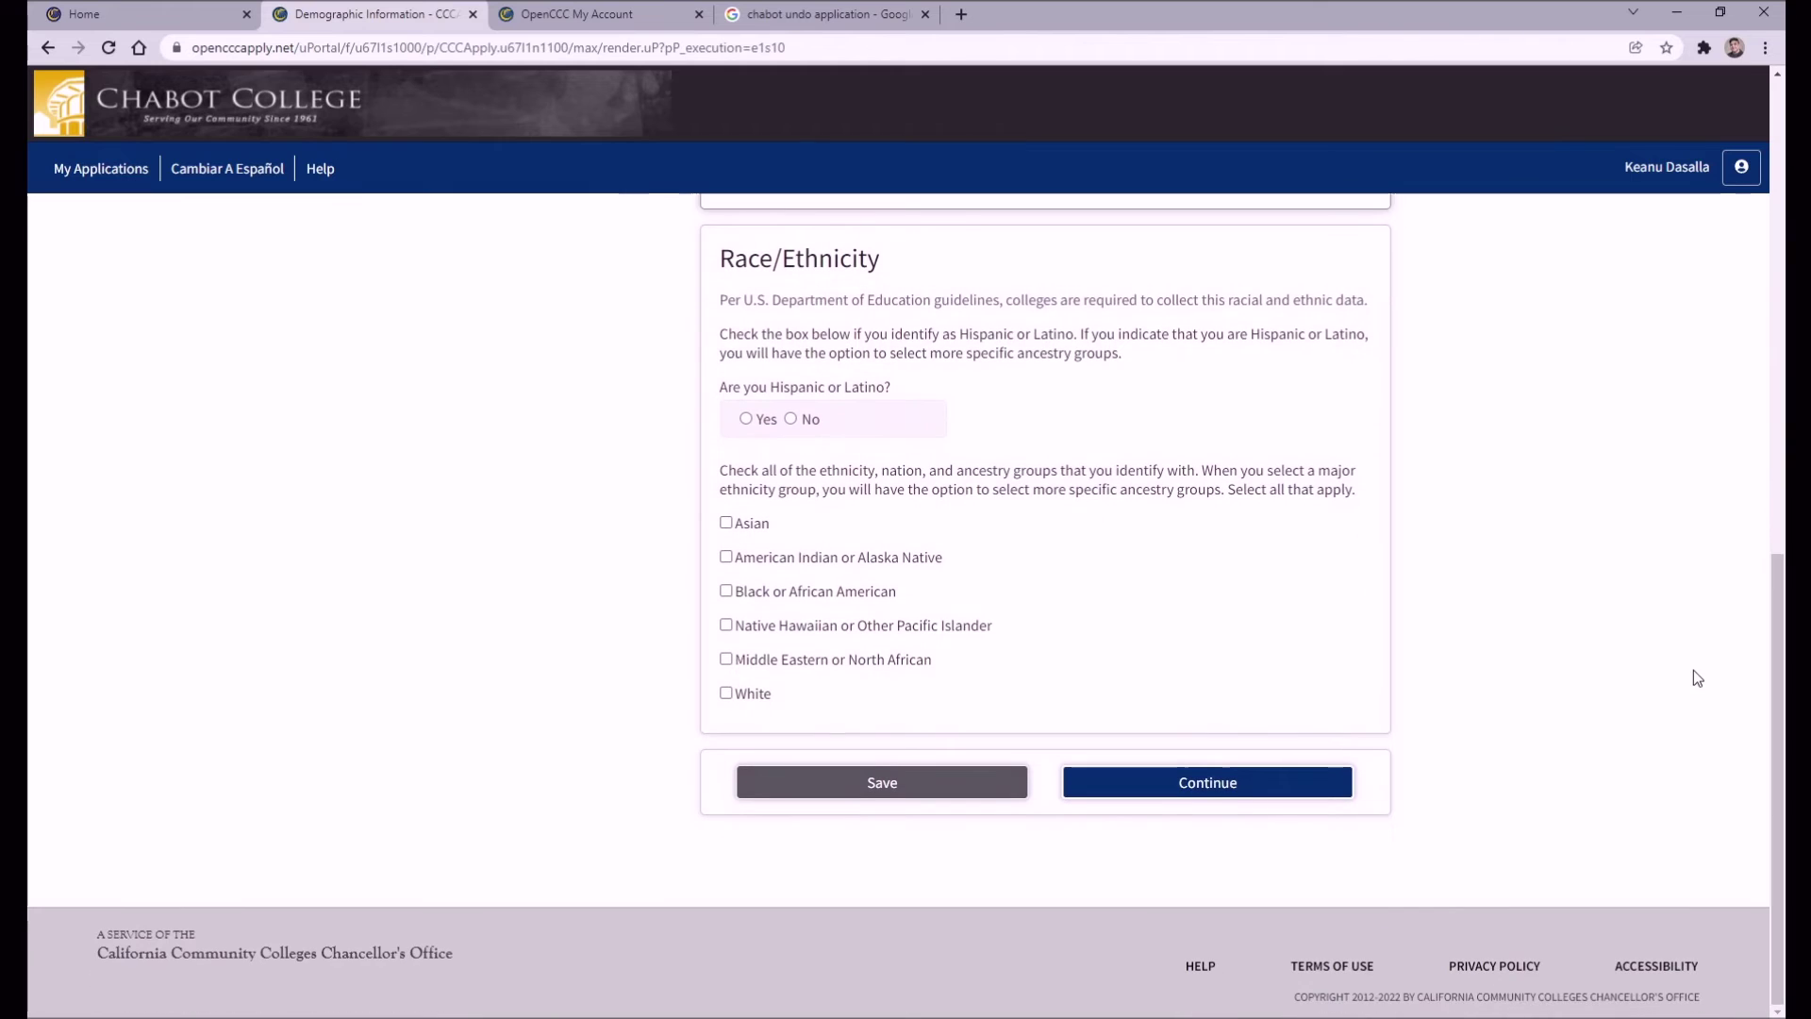
pyautogui.scroll(-1, 1770, 126)
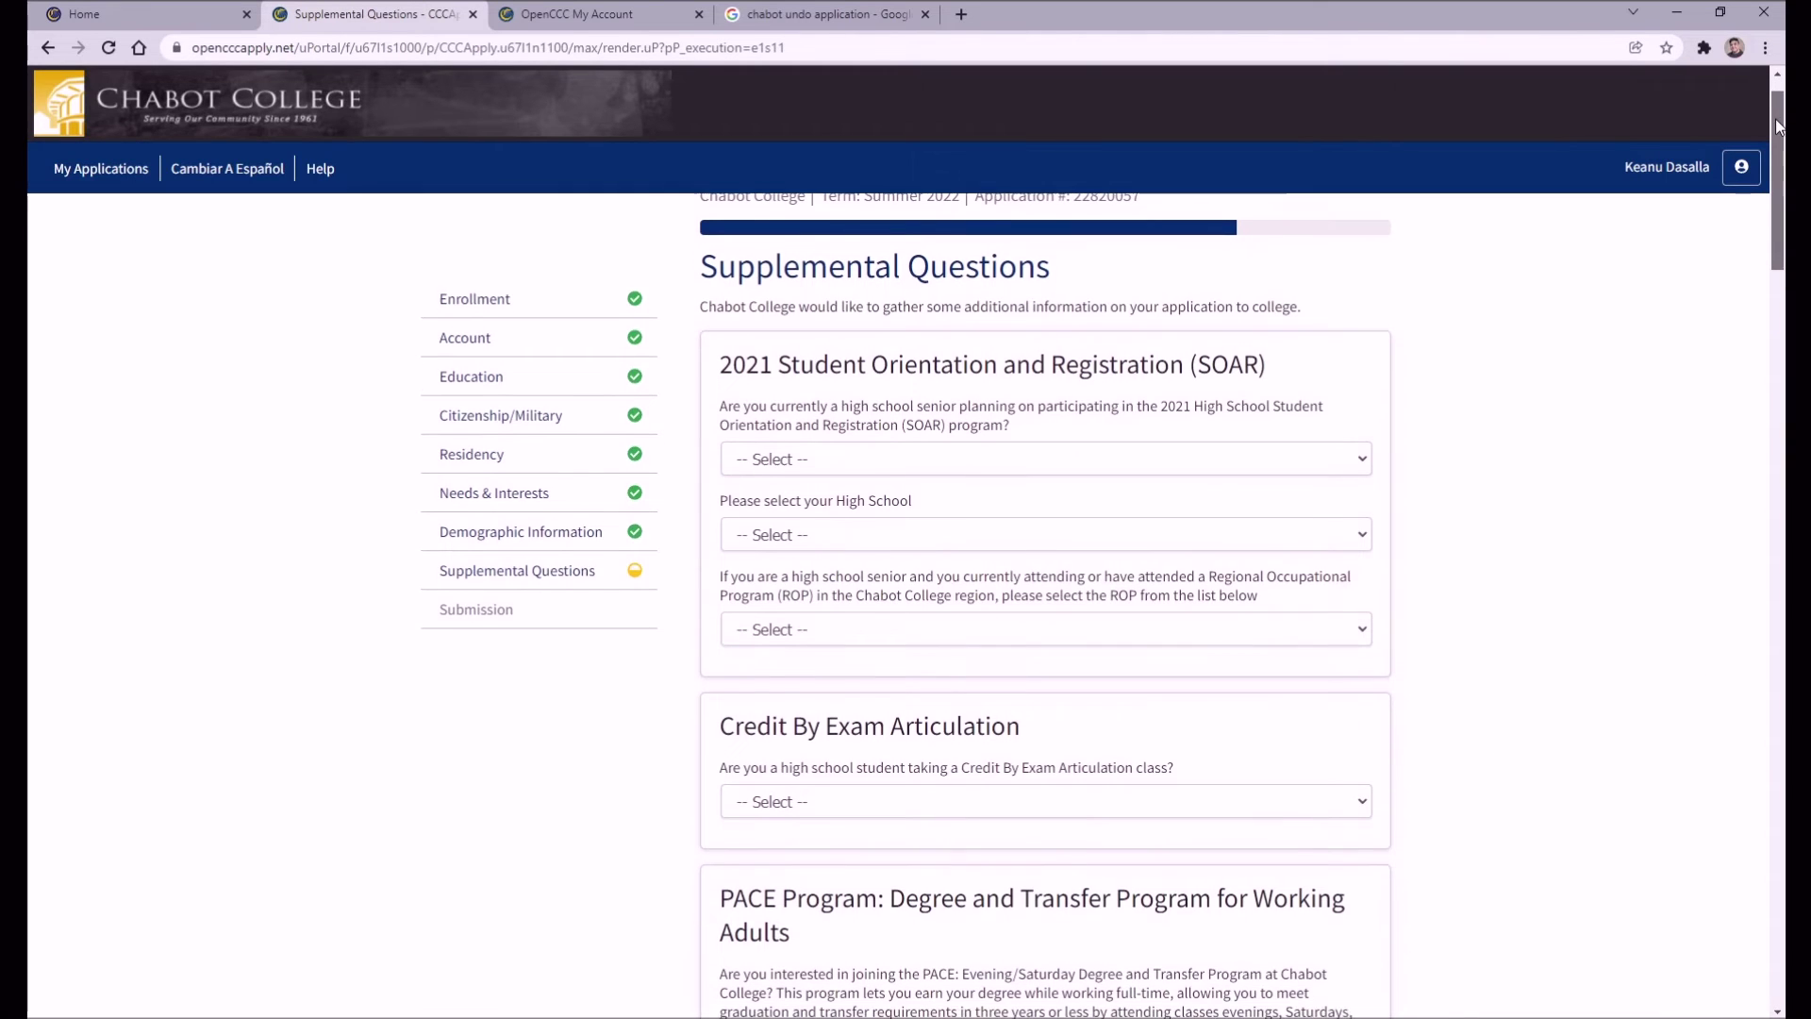
# Step: Answer Yes to SOAR participation and select Chabot Valley High School as the high school
pyautogui.scroll(-4, 1760, 137)
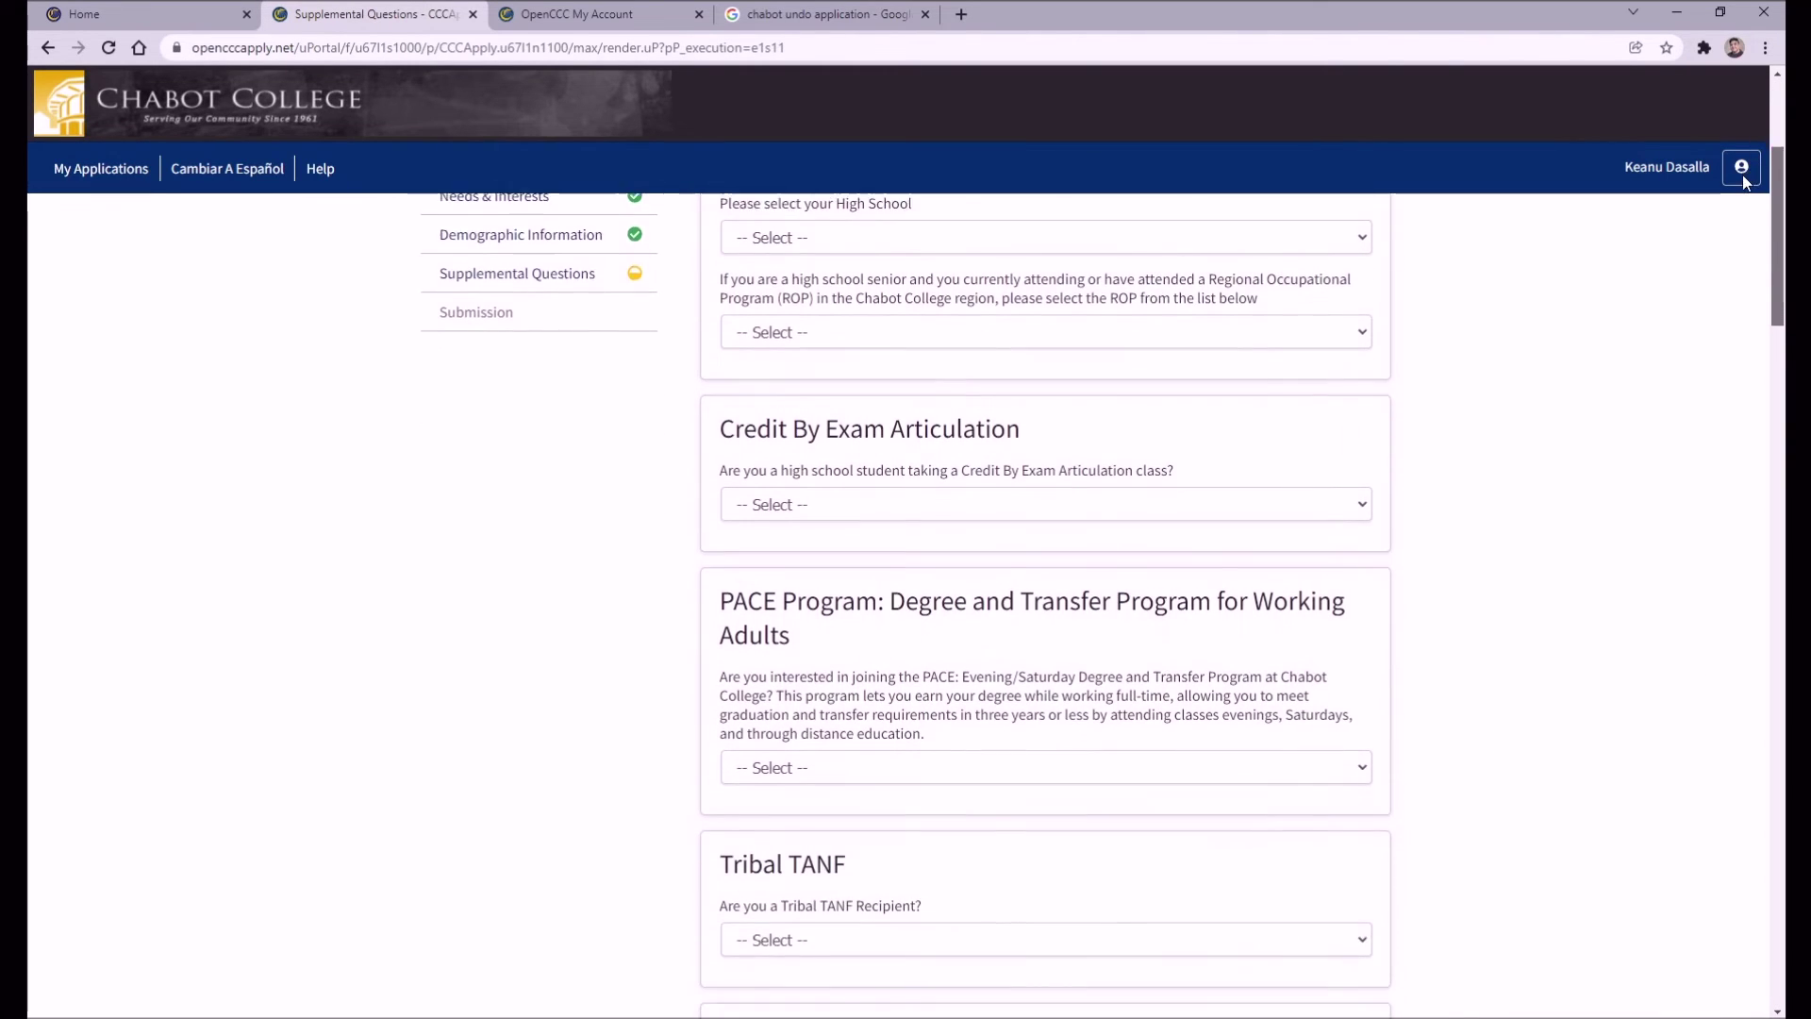
pyautogui.scroll(-6, 1731, 211)
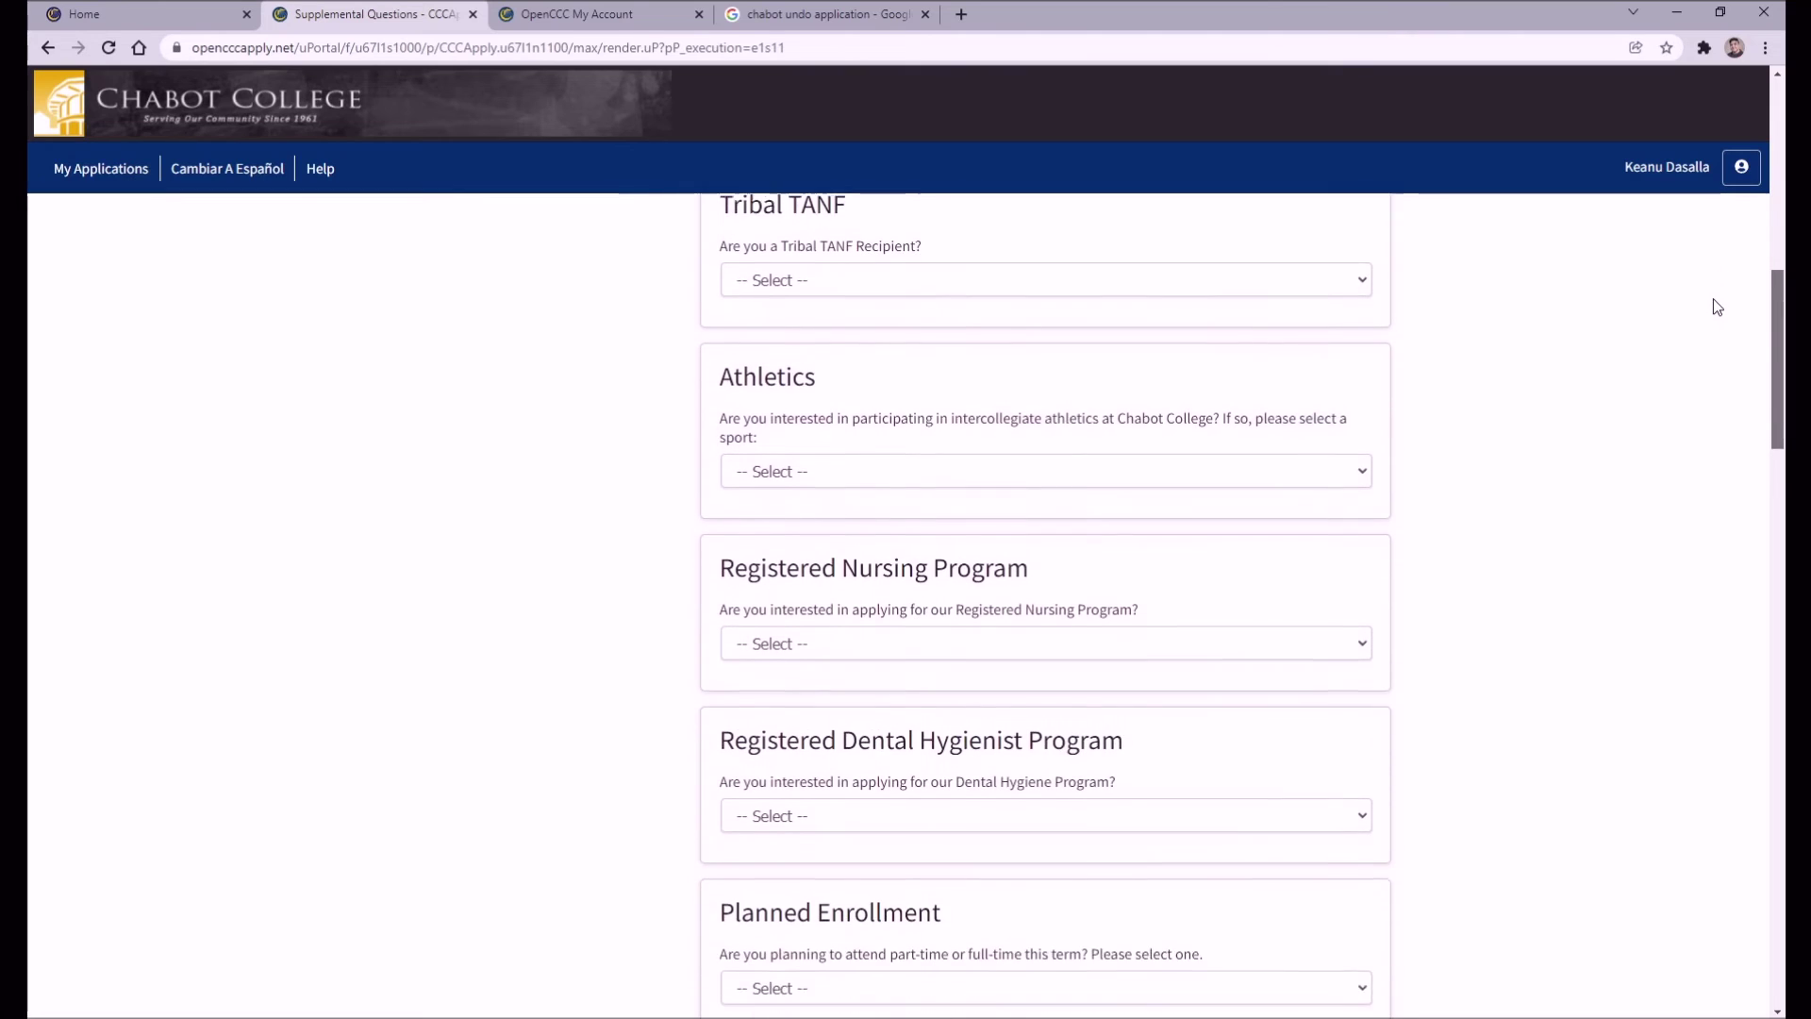
pyautogui.scroll(-11, 1716, 329)
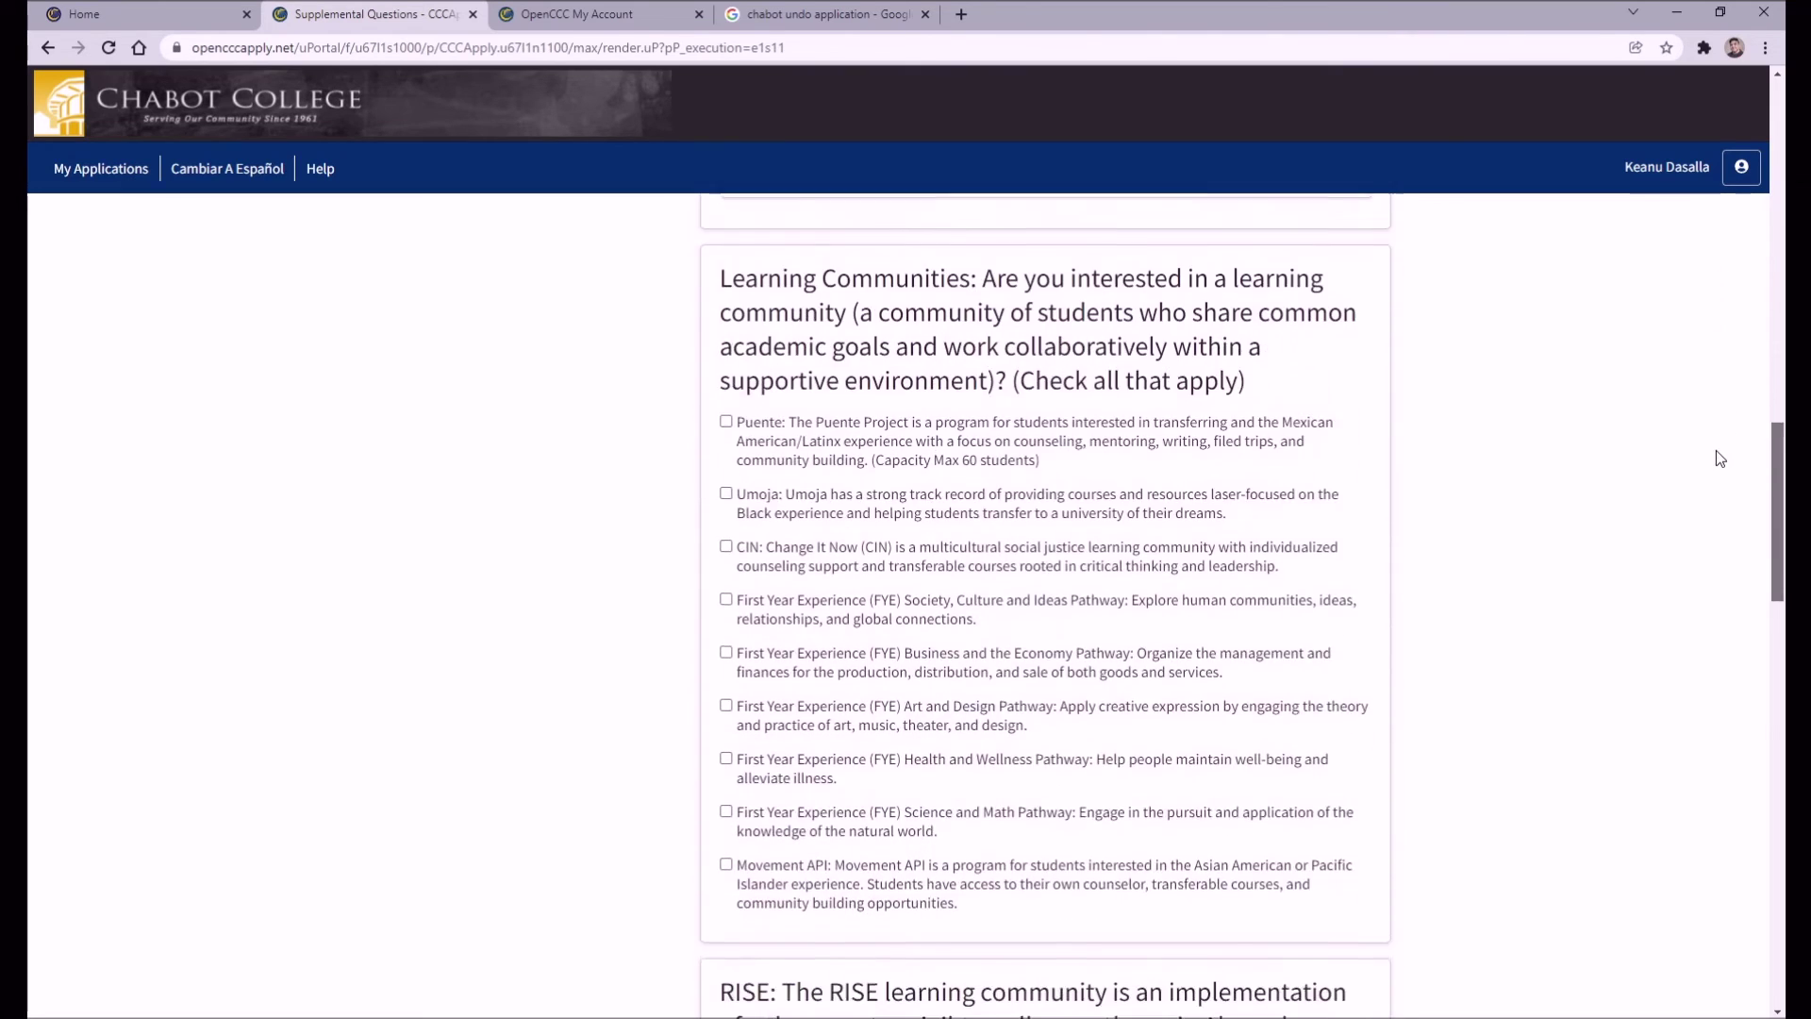
pyautogui.scroll(-3, 1712, 503)
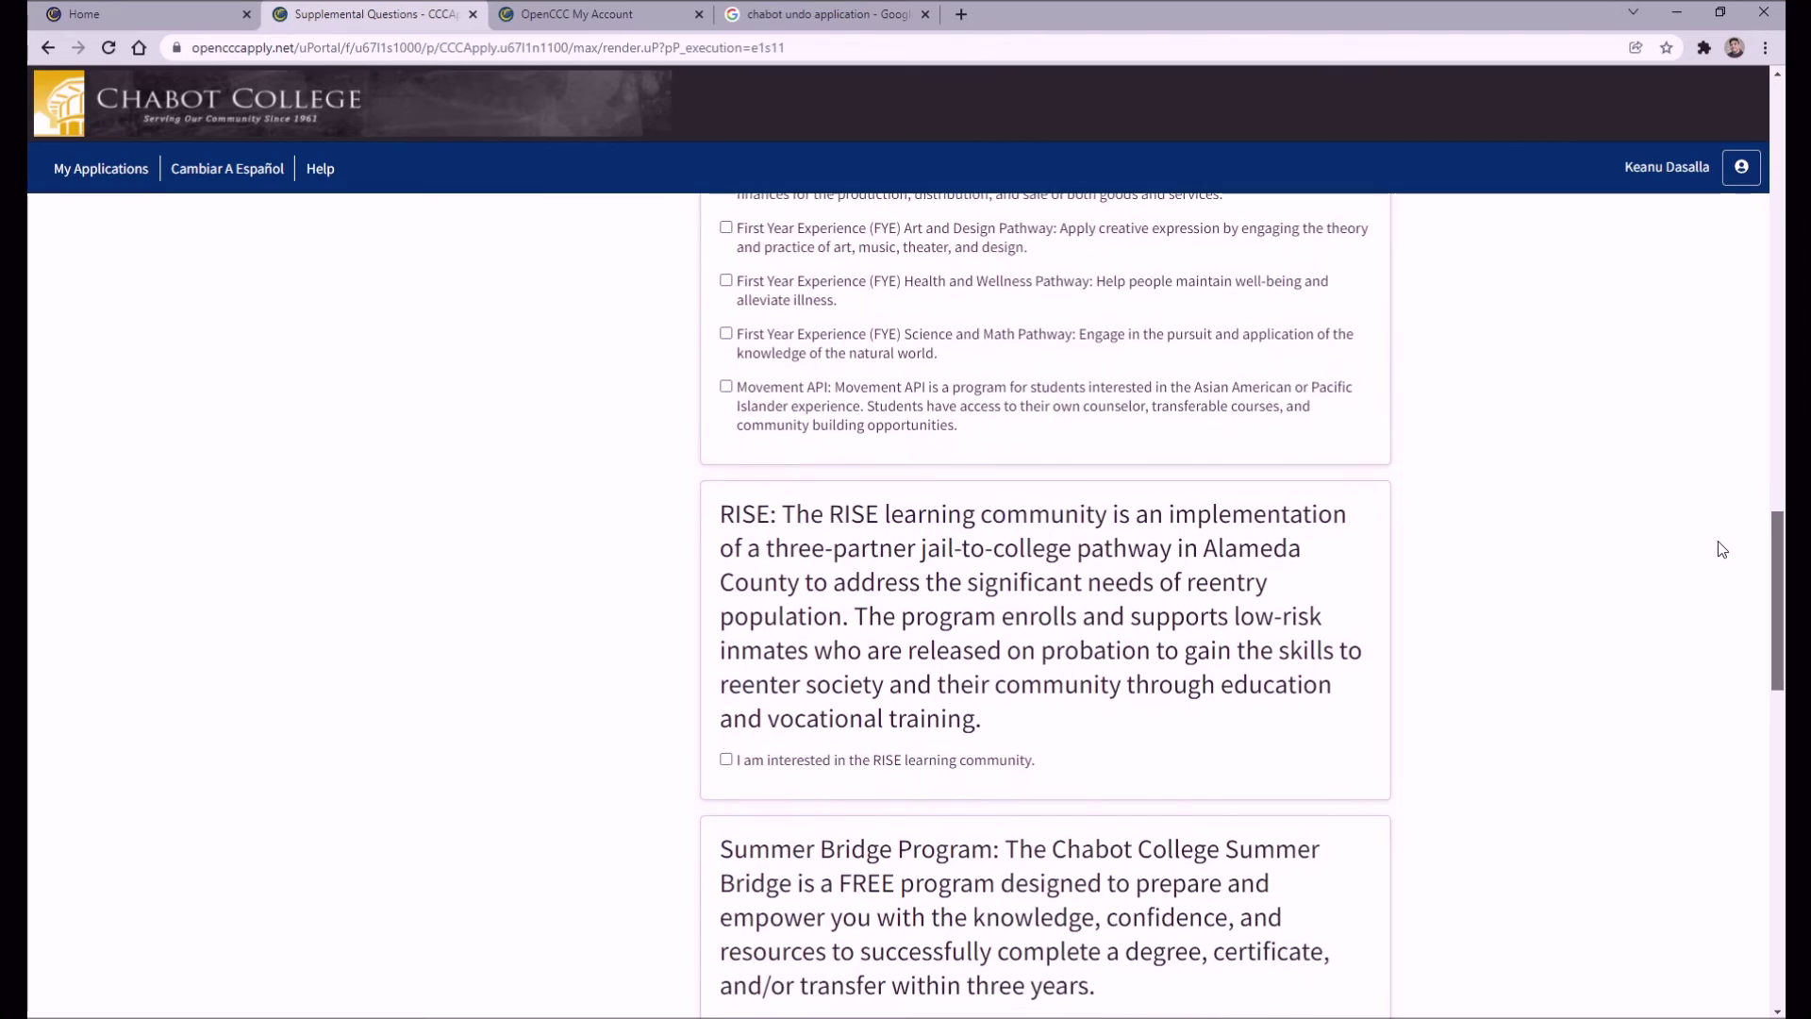
pyautogui.scroll(-7, 1717, 567)
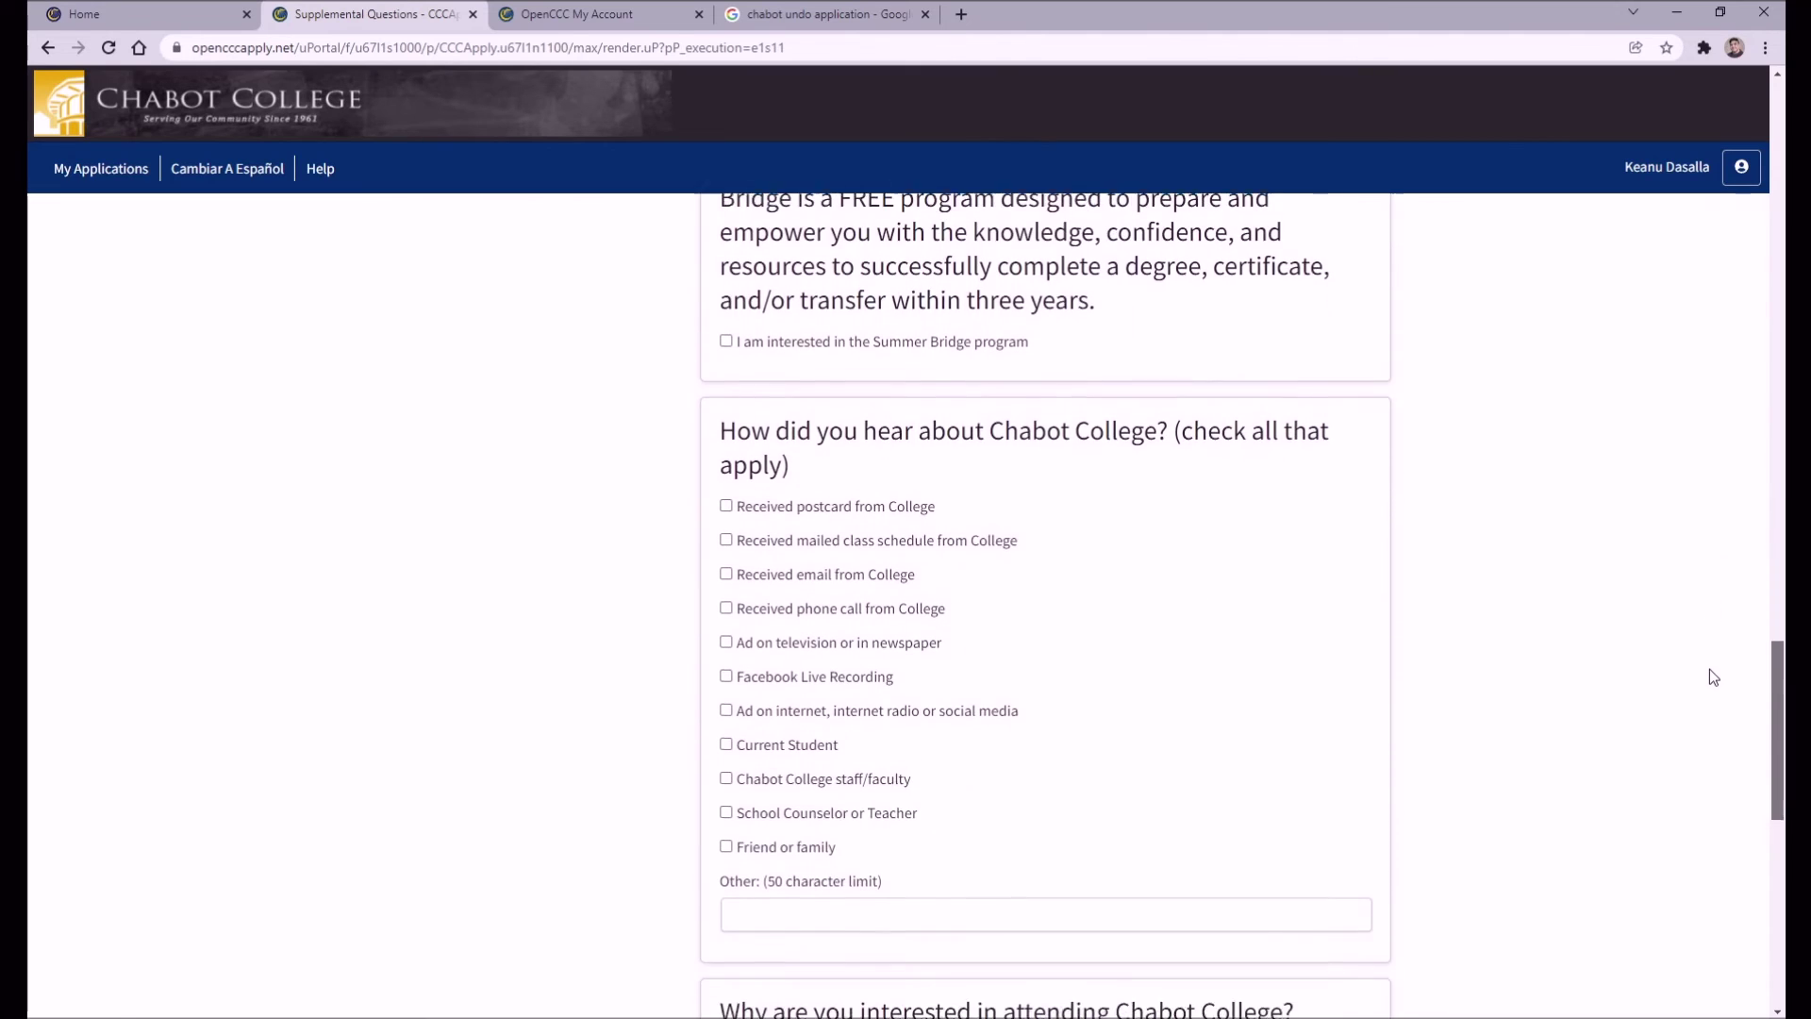
pyautogui.scroll(-8, 1701, 717)
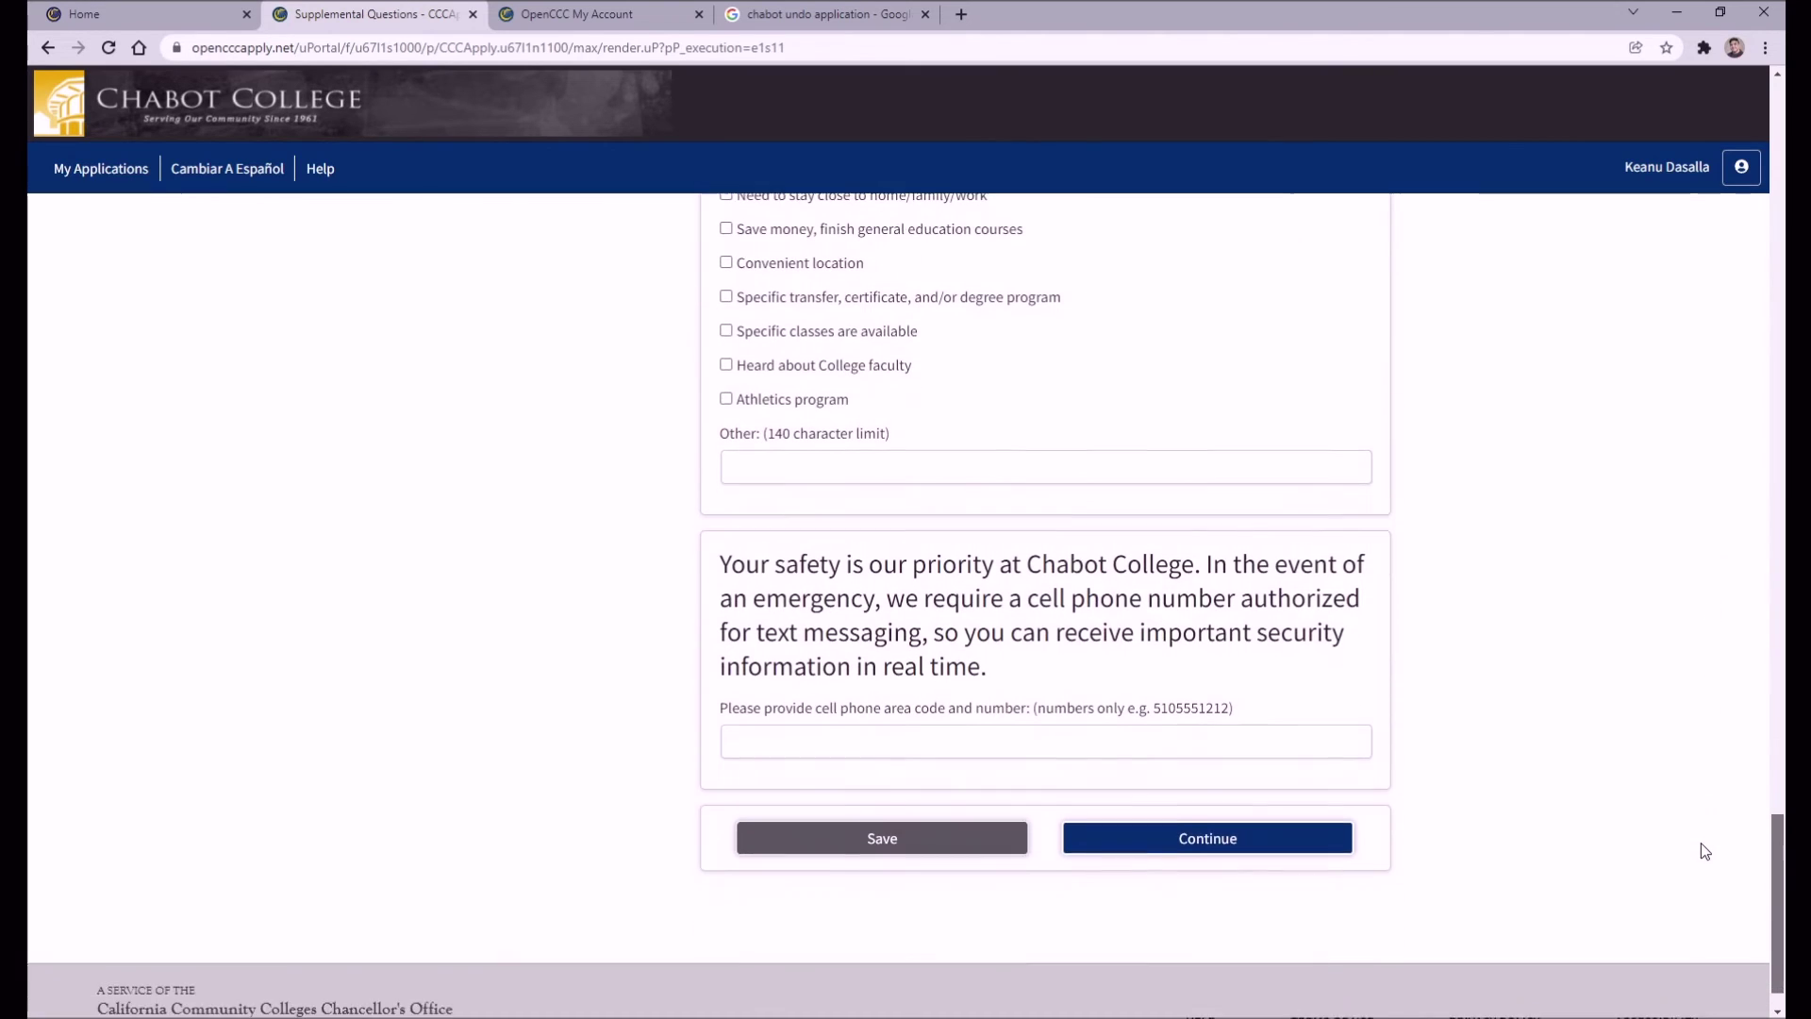
pyautogui.press('Home')
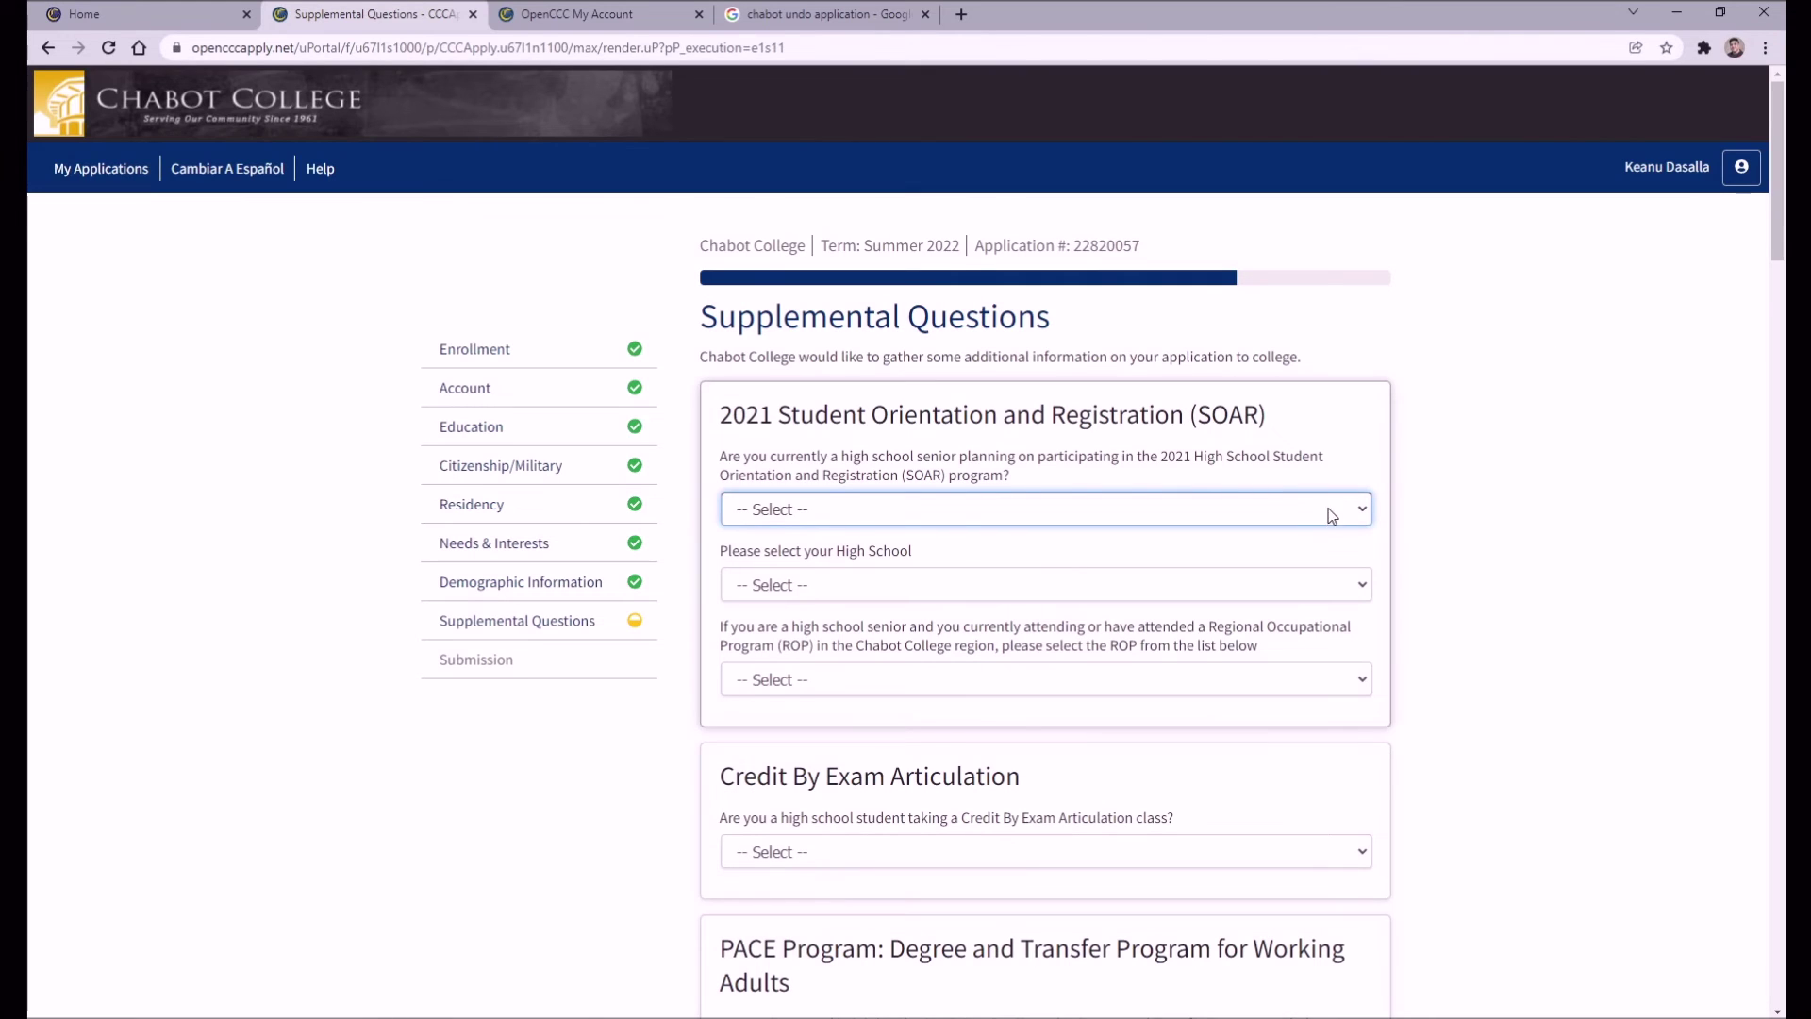
pyautogui.click(1294, 561)
pyautogui.click(1264, 601)
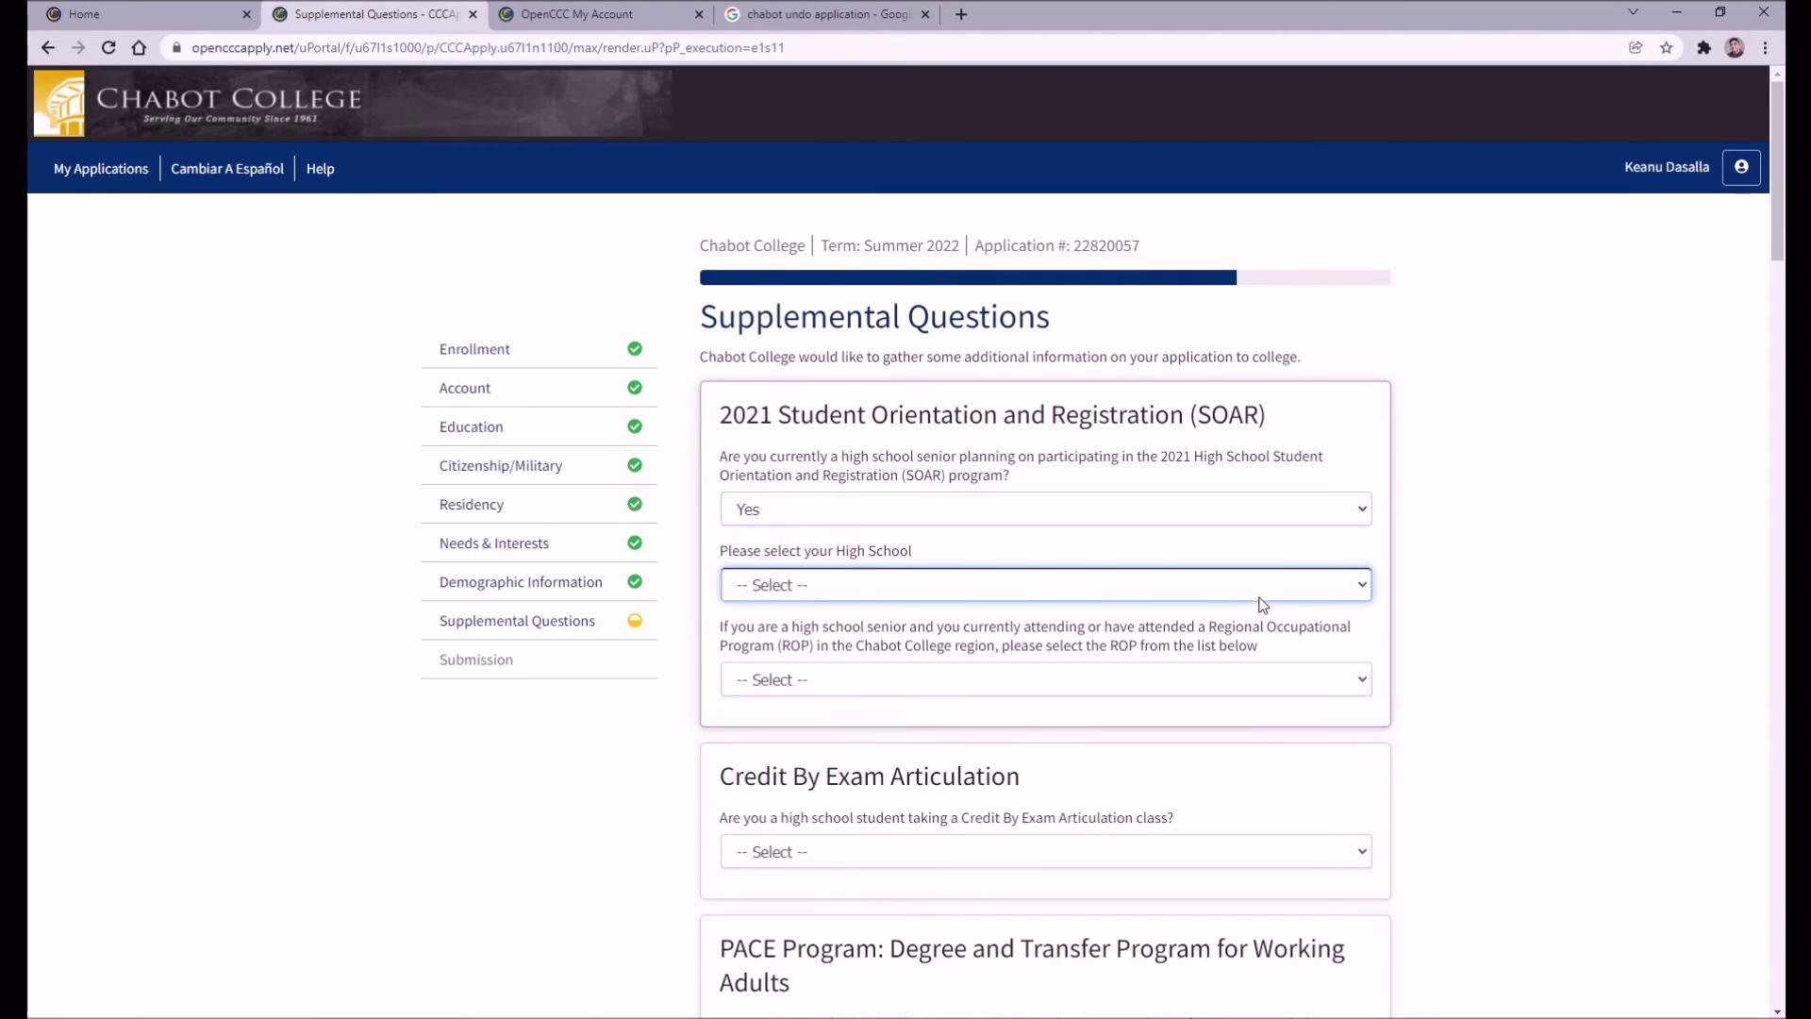
pyautogui.click(1056, 722)
pyautogui.click(981, 688)
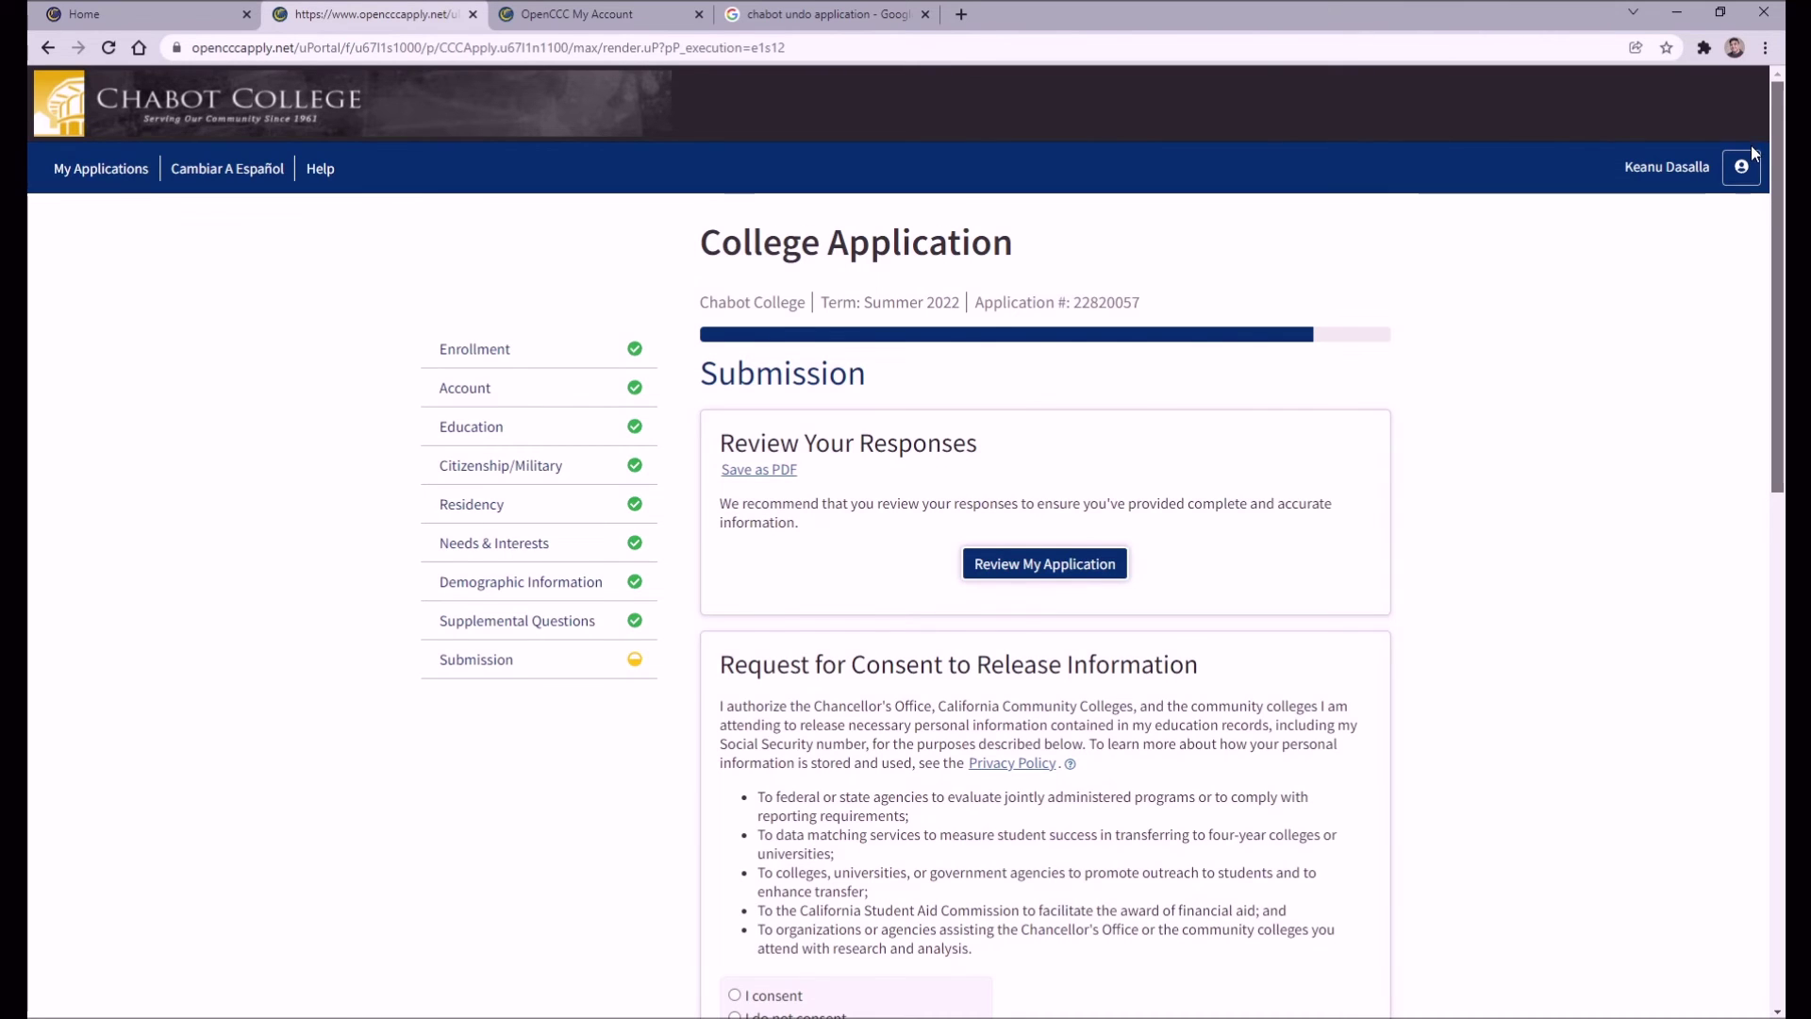
# Step: Scroll through the Submission step of the application
pyautogui.scroll(-1, 1751, 187)
pyautogui.scroll(-5, 1741, 226)
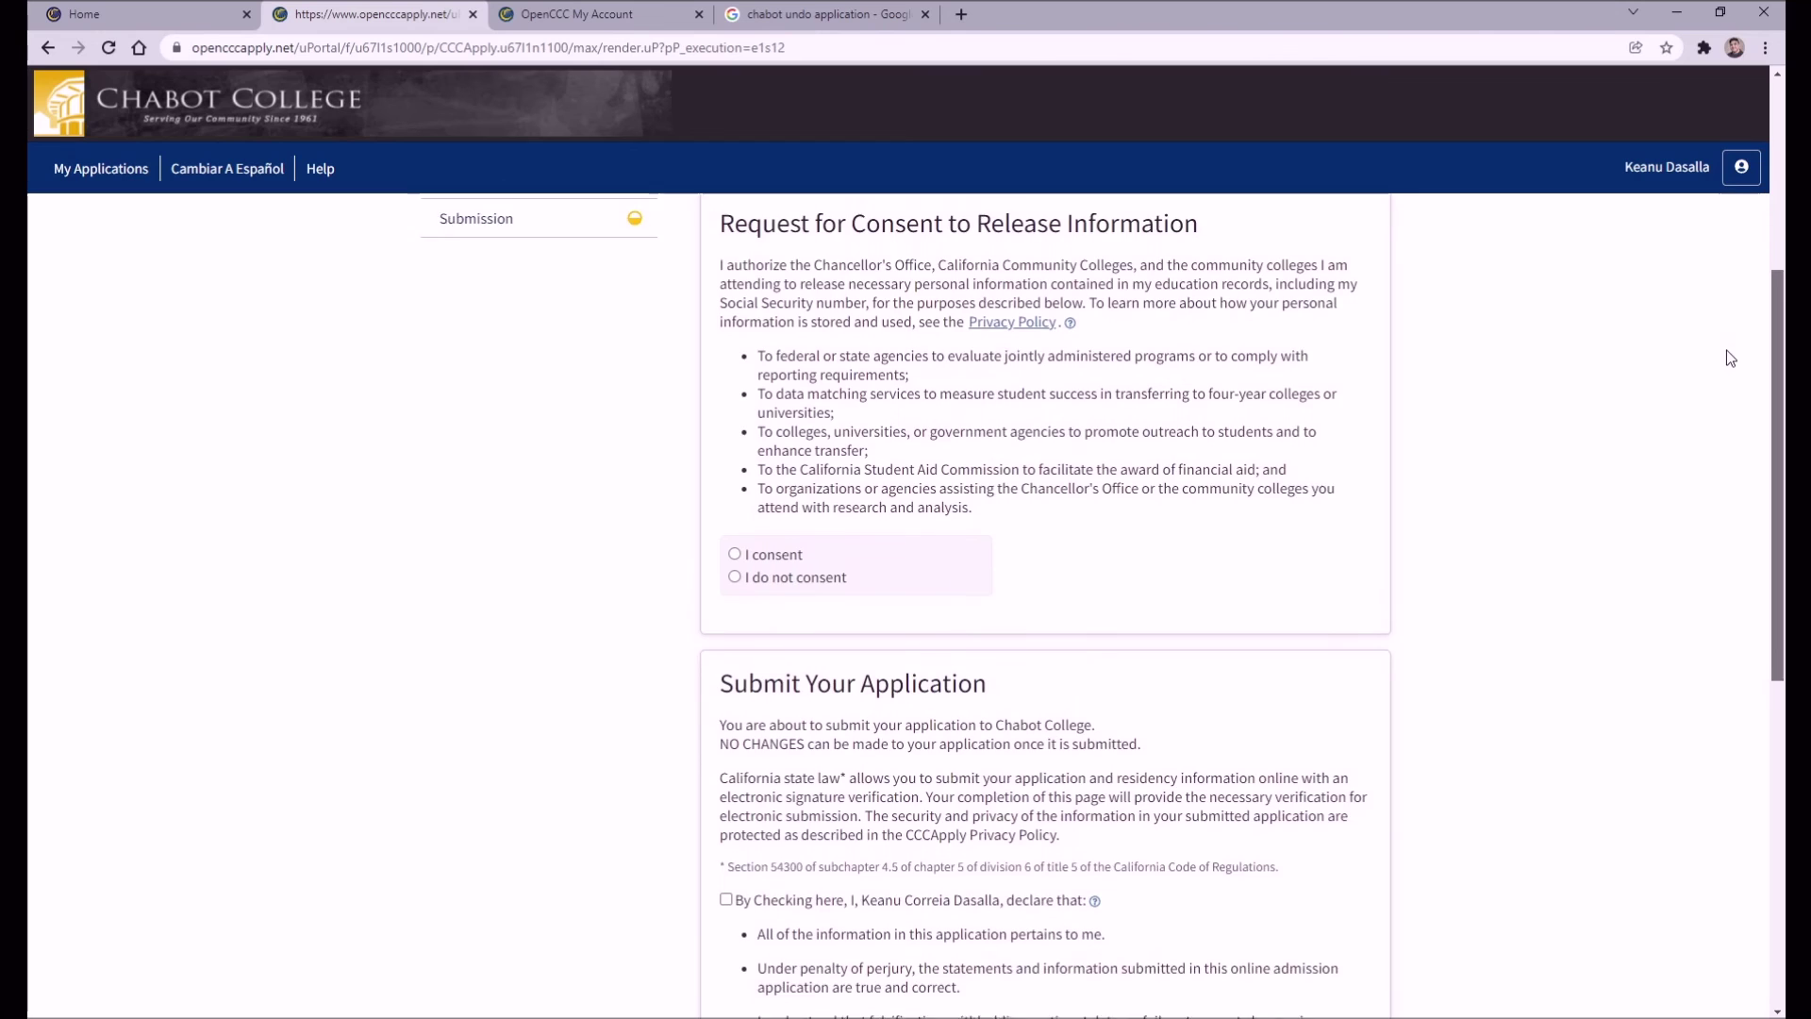
pyautogui.scroll(-4, 1713, 453)
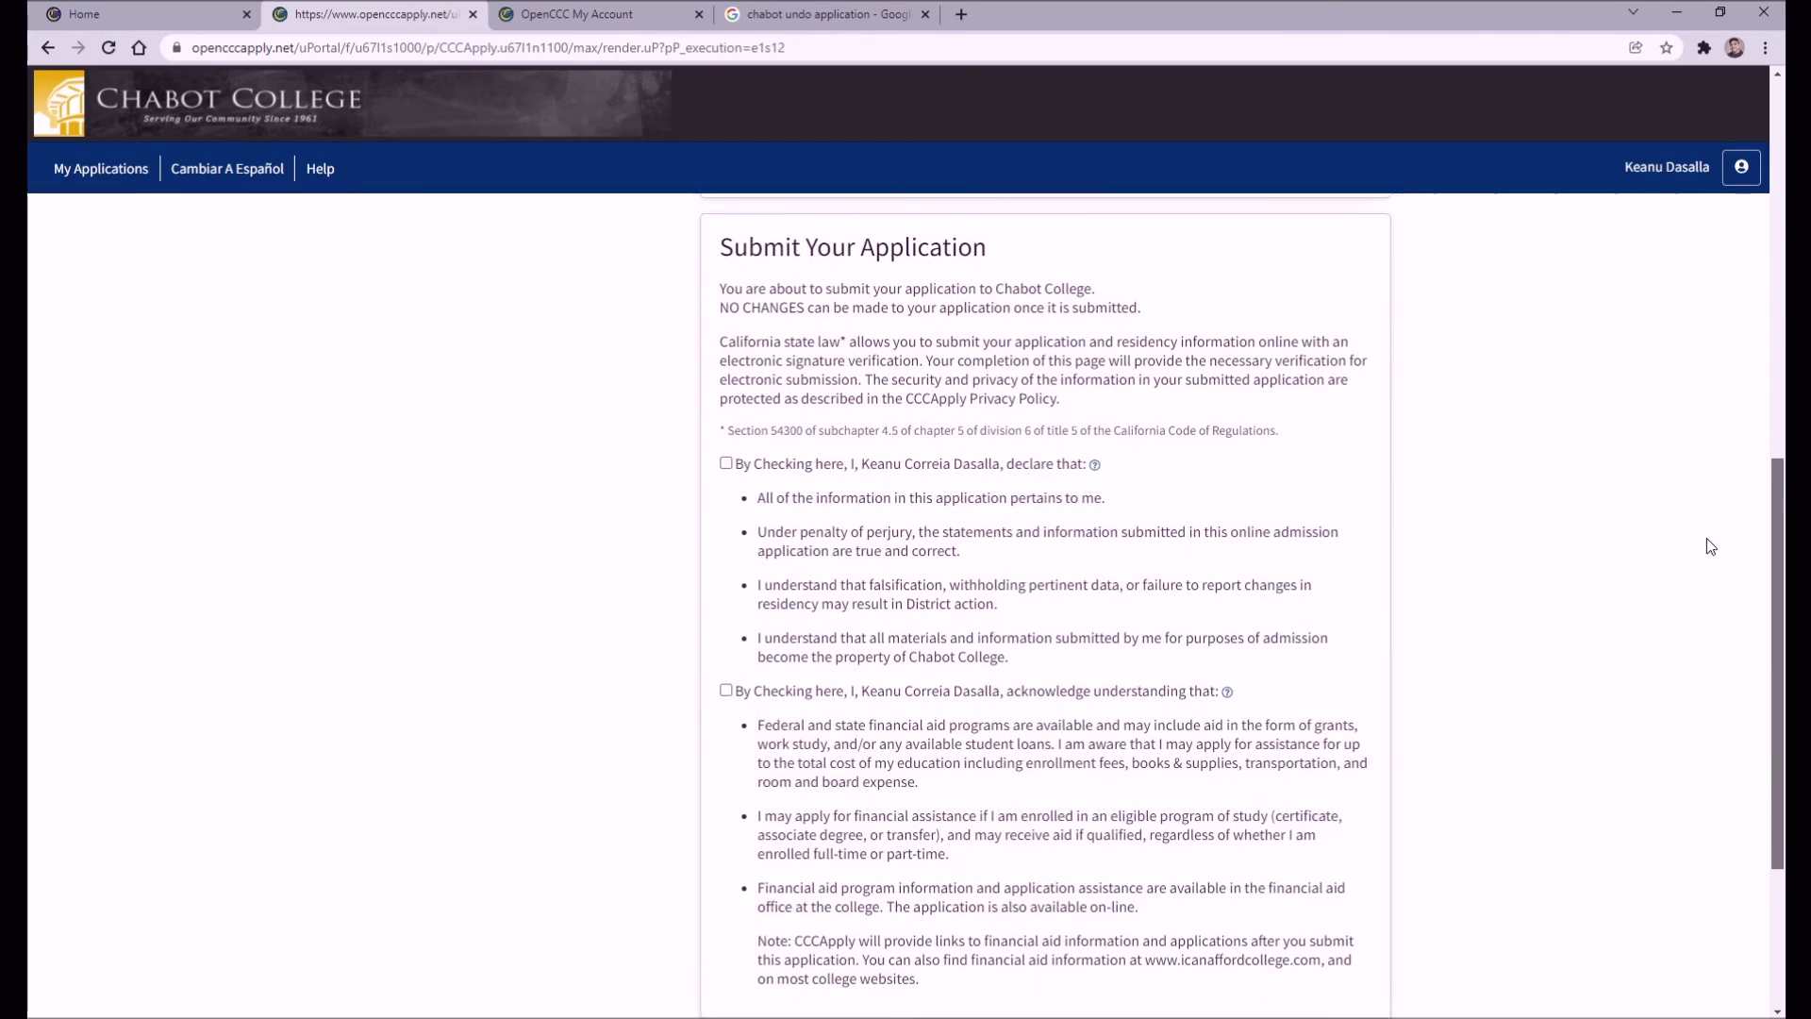
pyautogui.scroll(-2, 1709, 637)
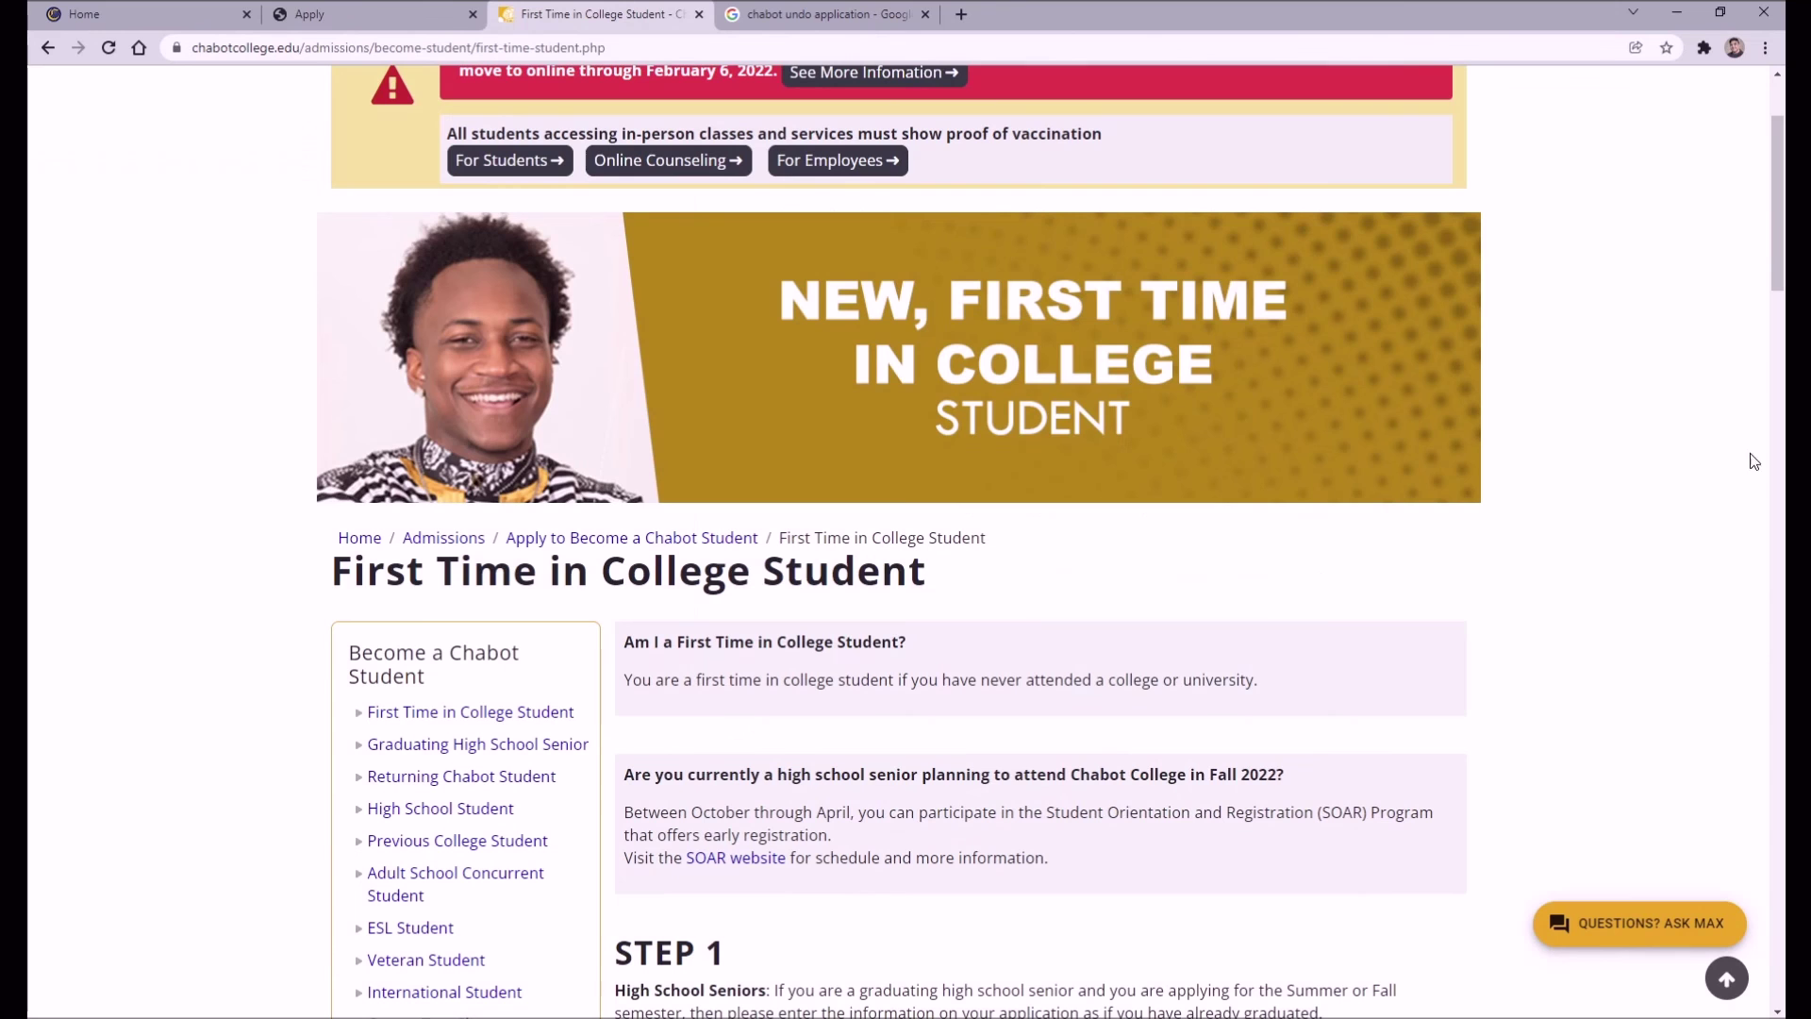
# Step: Scroll to STEP 2 on the First Time in College page and follow the Go to CLASS-Web link
pyautogui.scroll(2, 1767, 141)
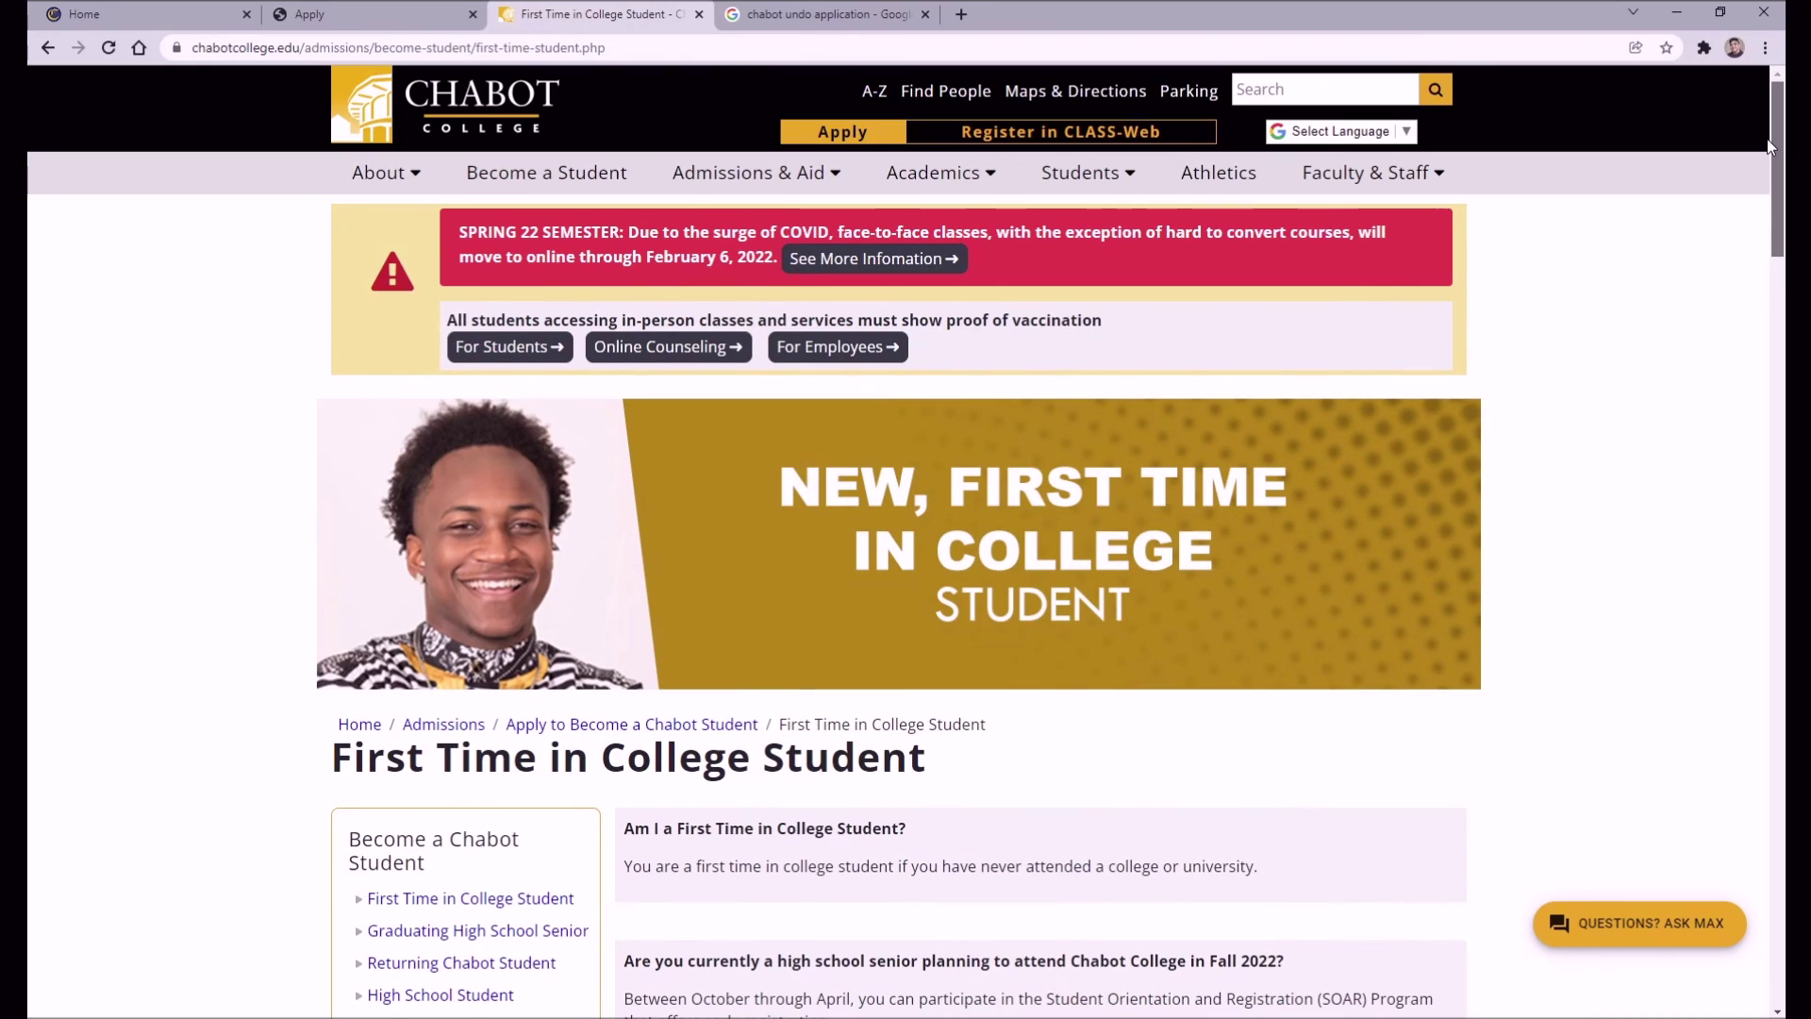
pyautogui.scroll(-10, 1766, 177)
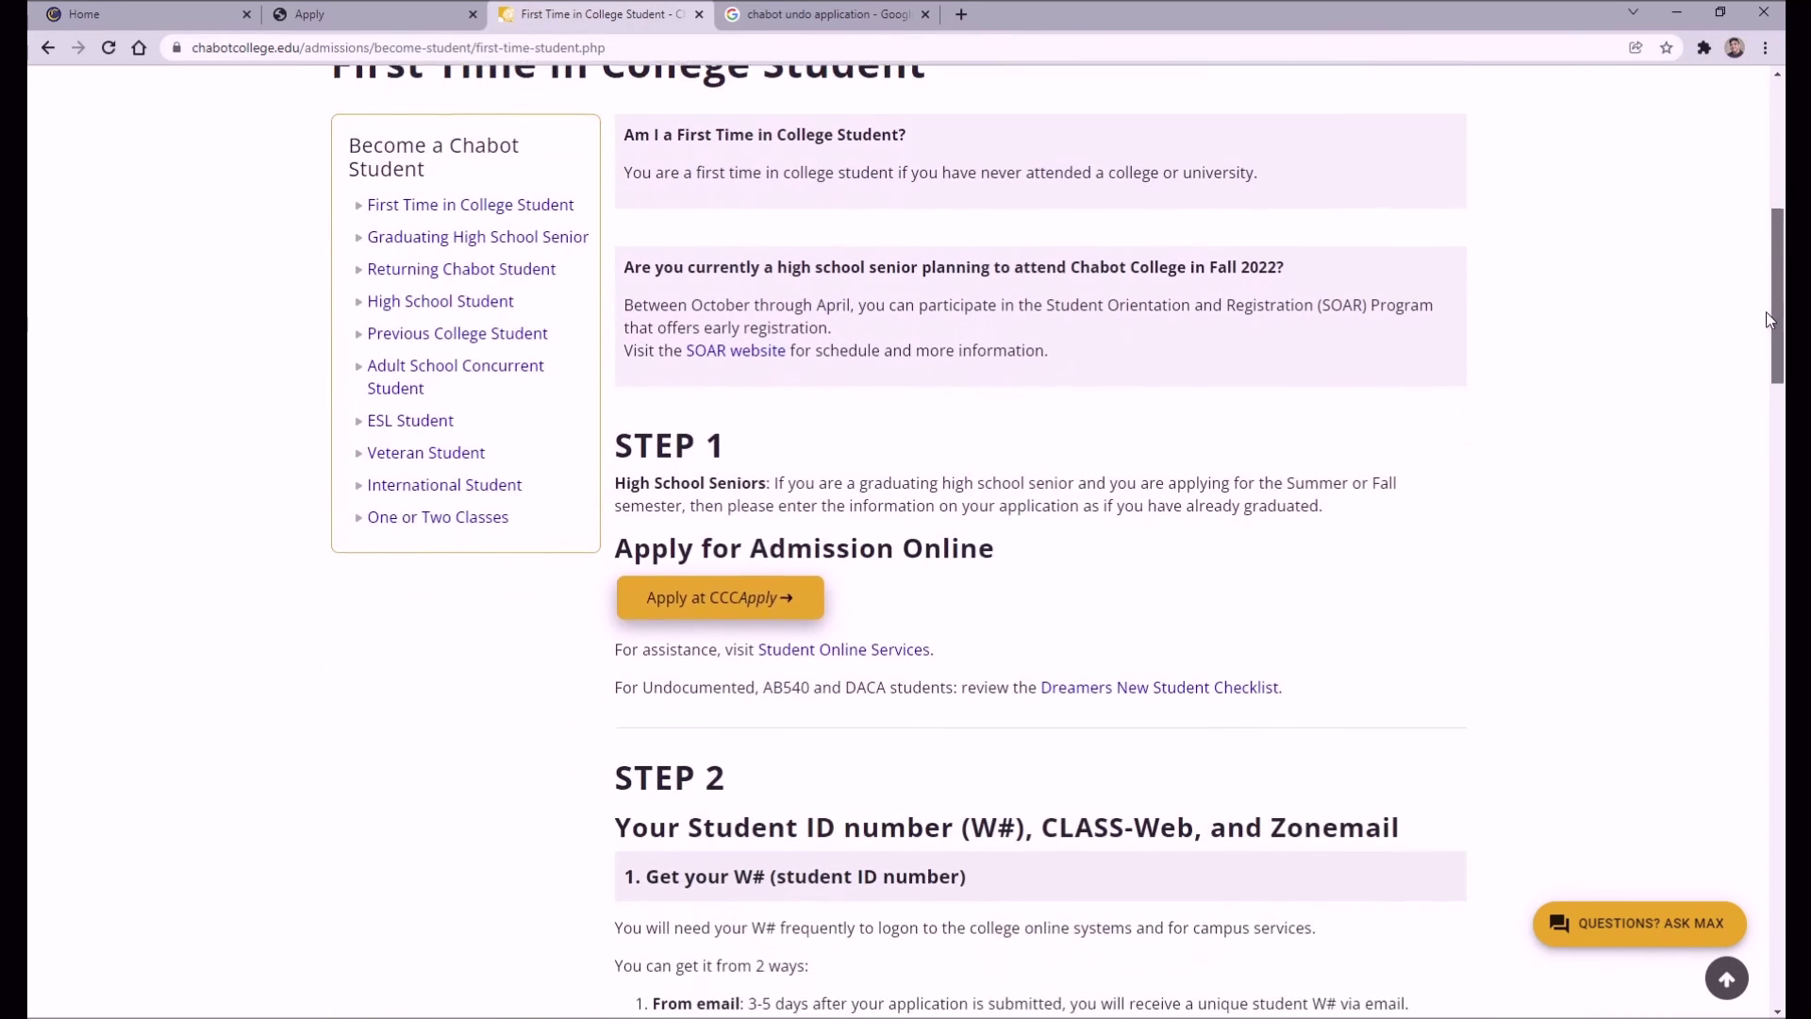
pyautogui.scroll(-3, 1764, 370)
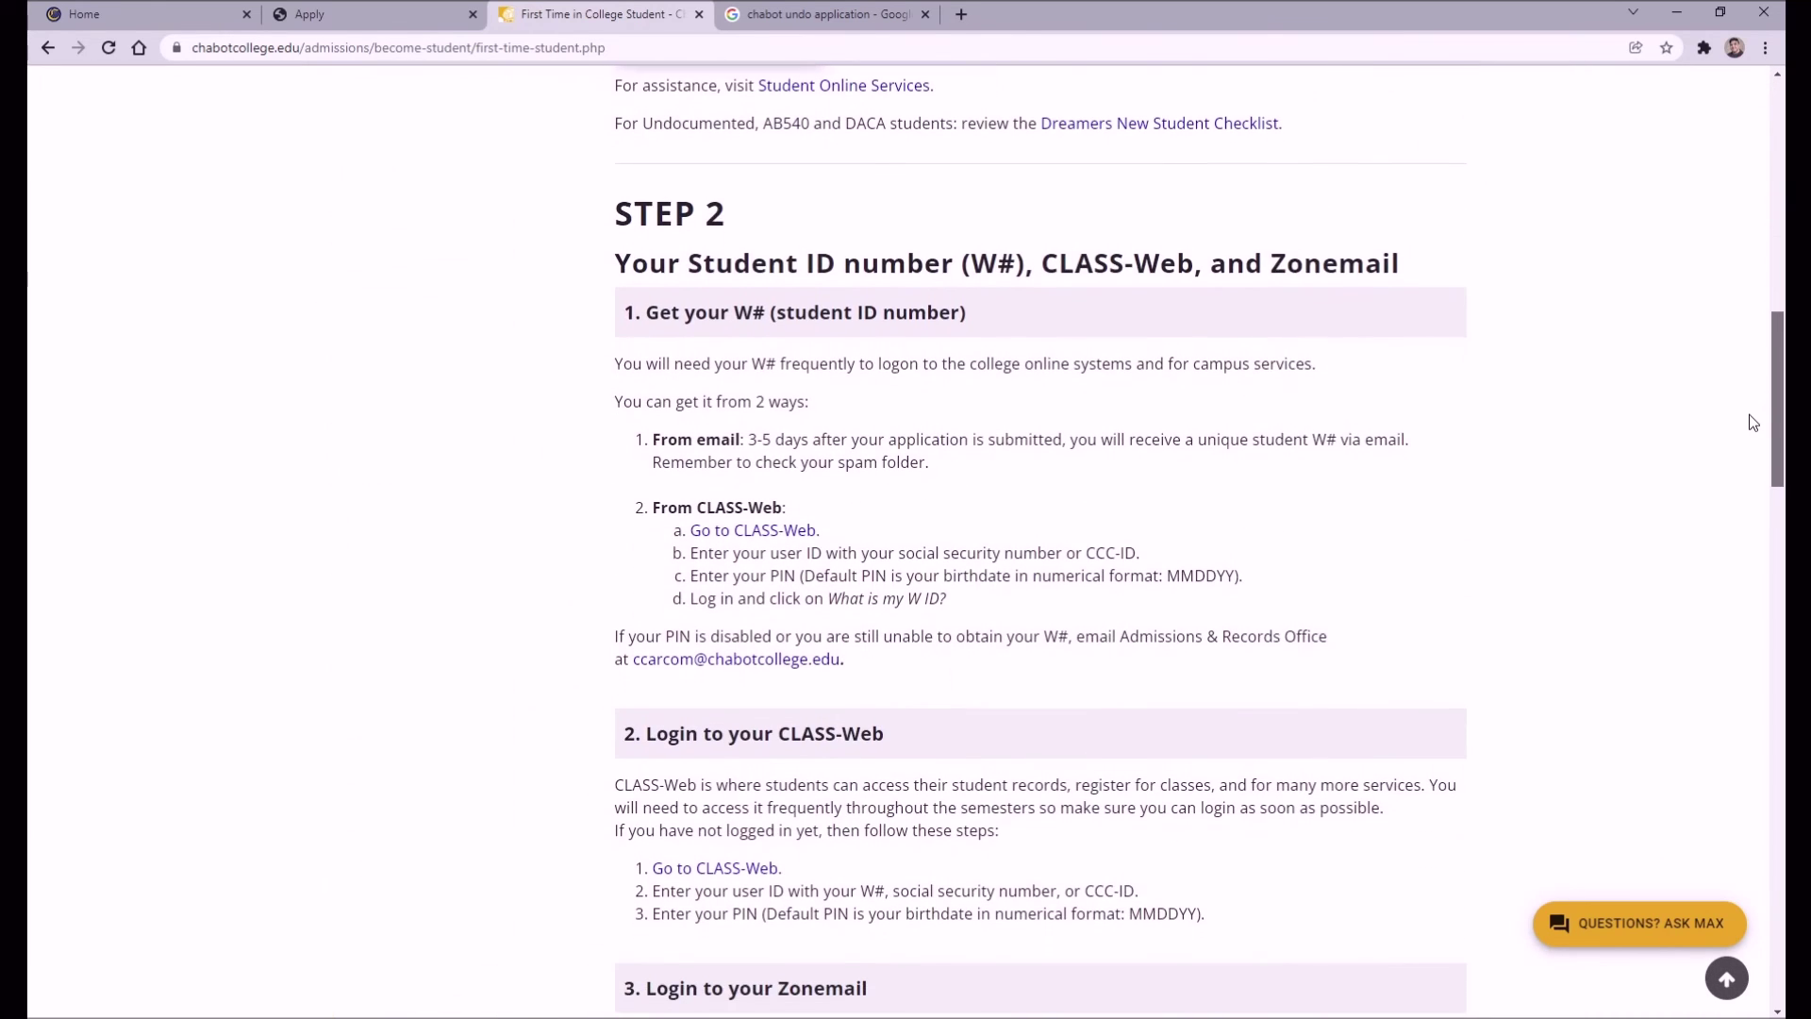
pyautogui.scroll(-1, 1751, 425)
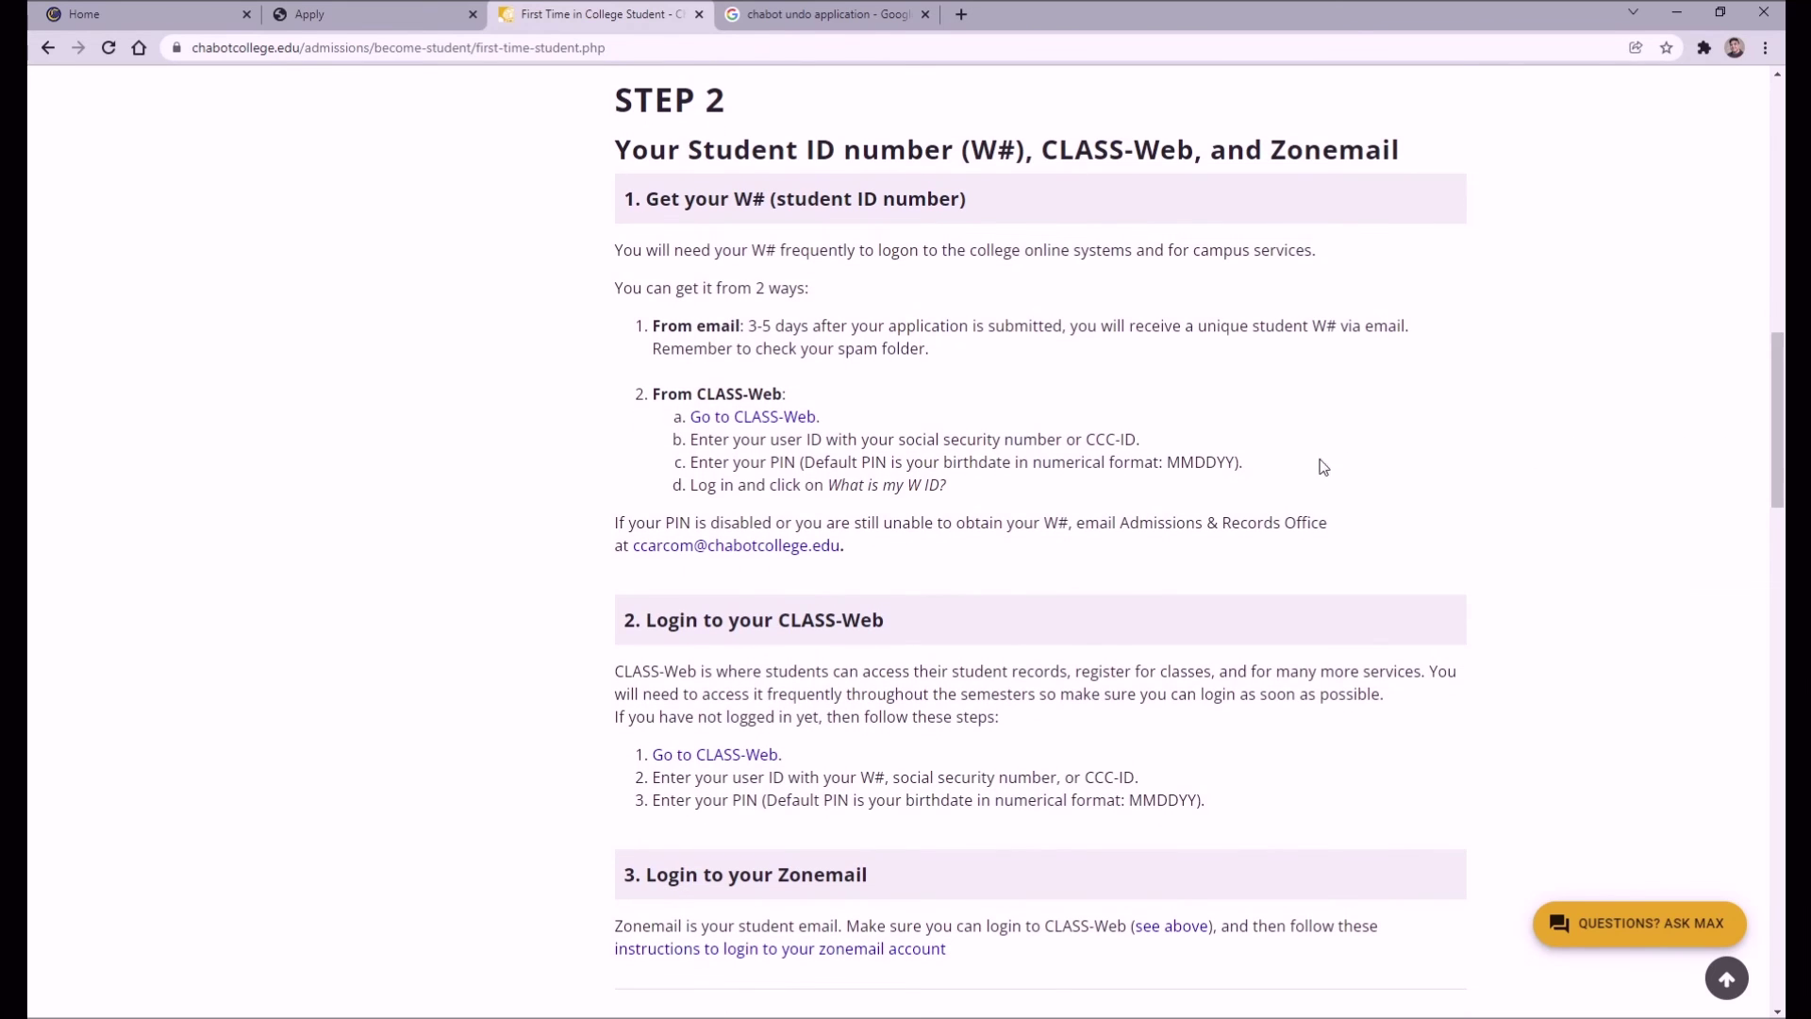
pyautogui.click(771, 417)
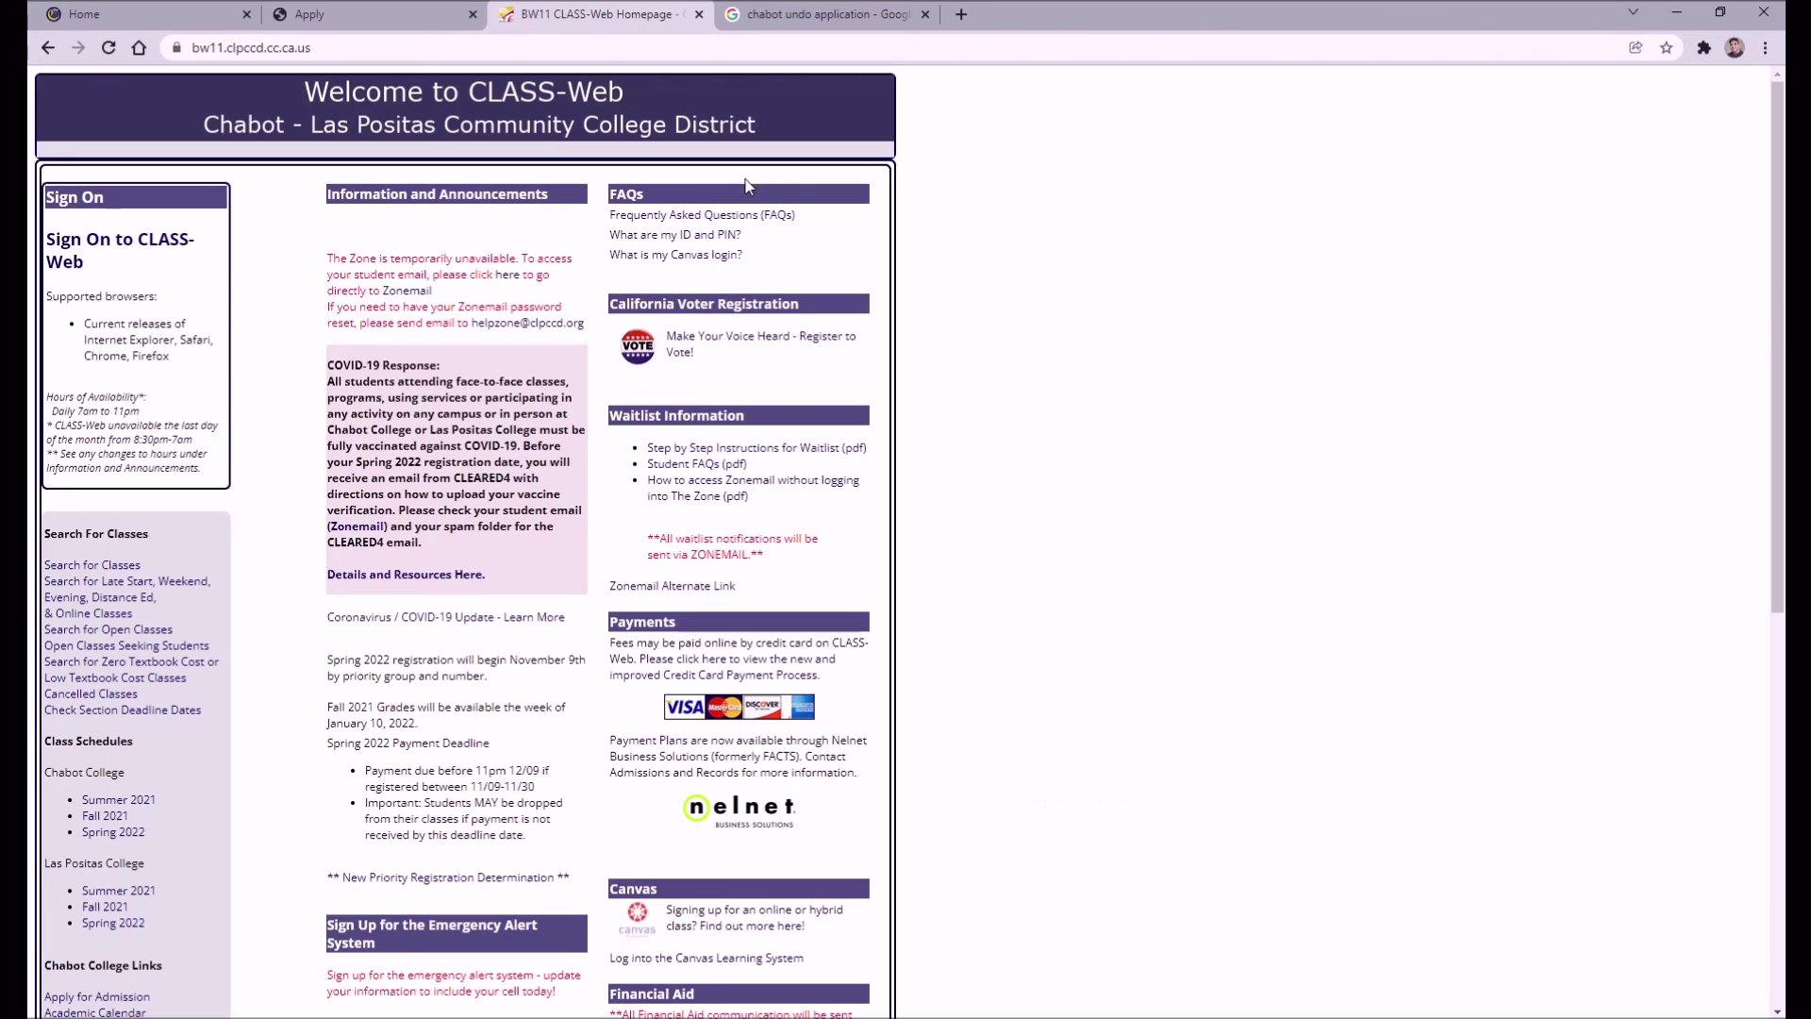